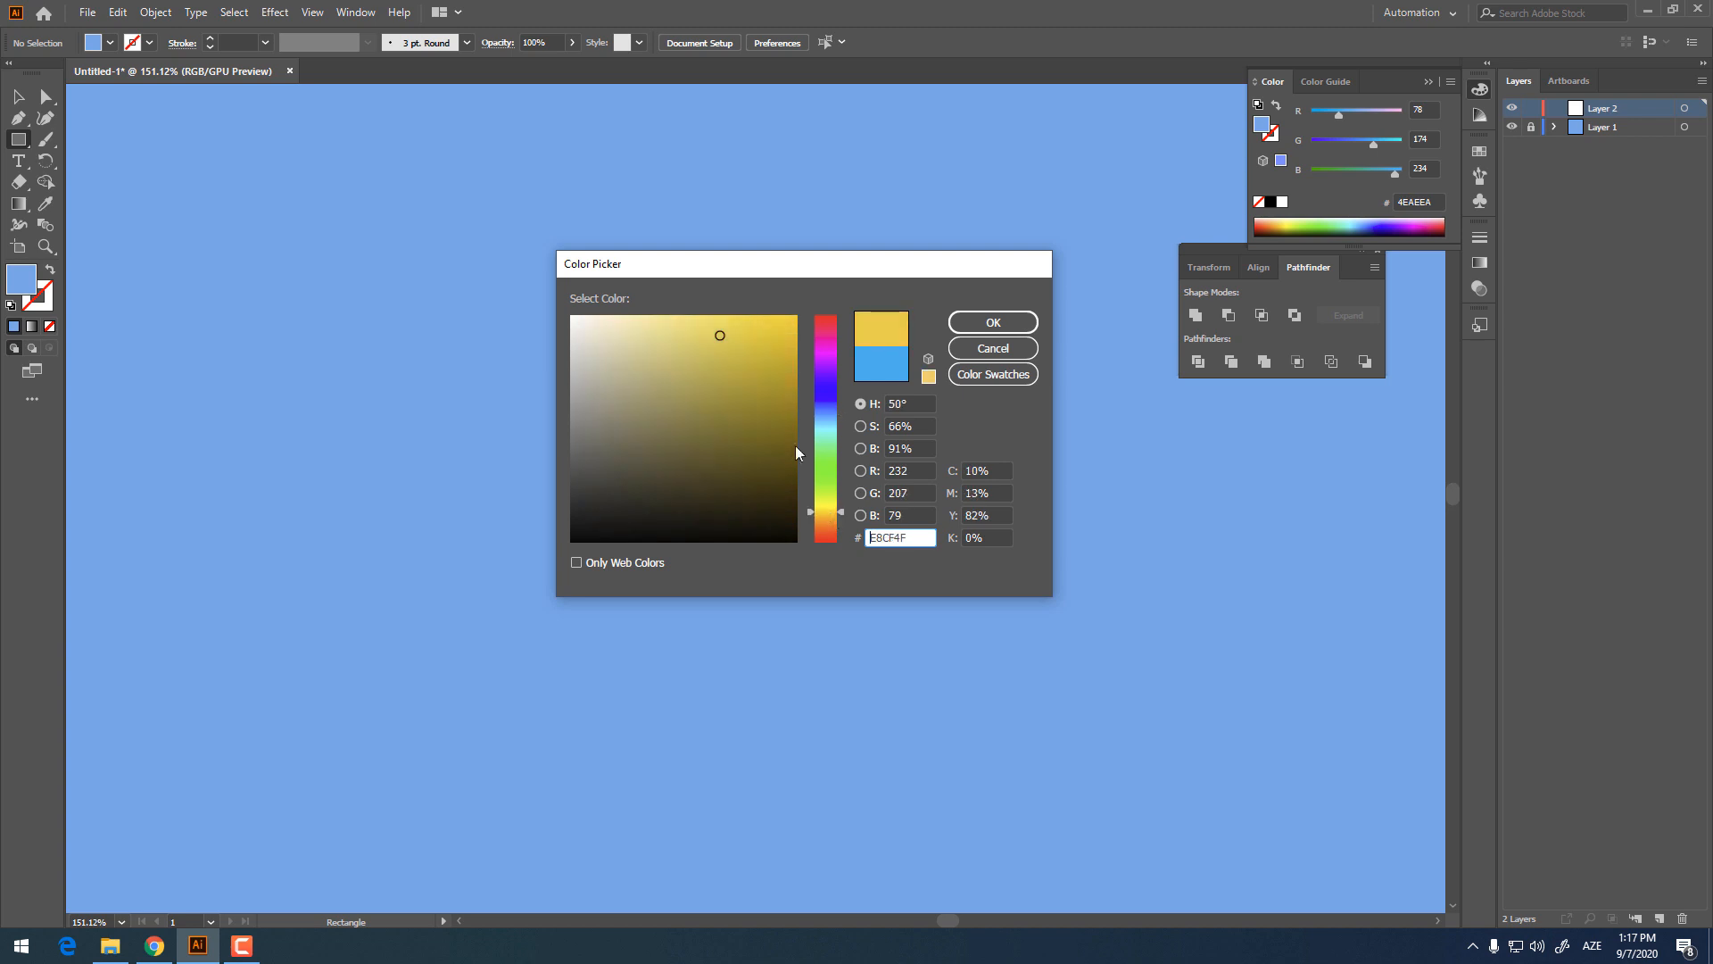
Step: Set the fill to yellow FFEC00 and draw a rectangle about 259 × 253 pt
left_click_drag(795, 446, 806, 306)
left_click(828, 507)
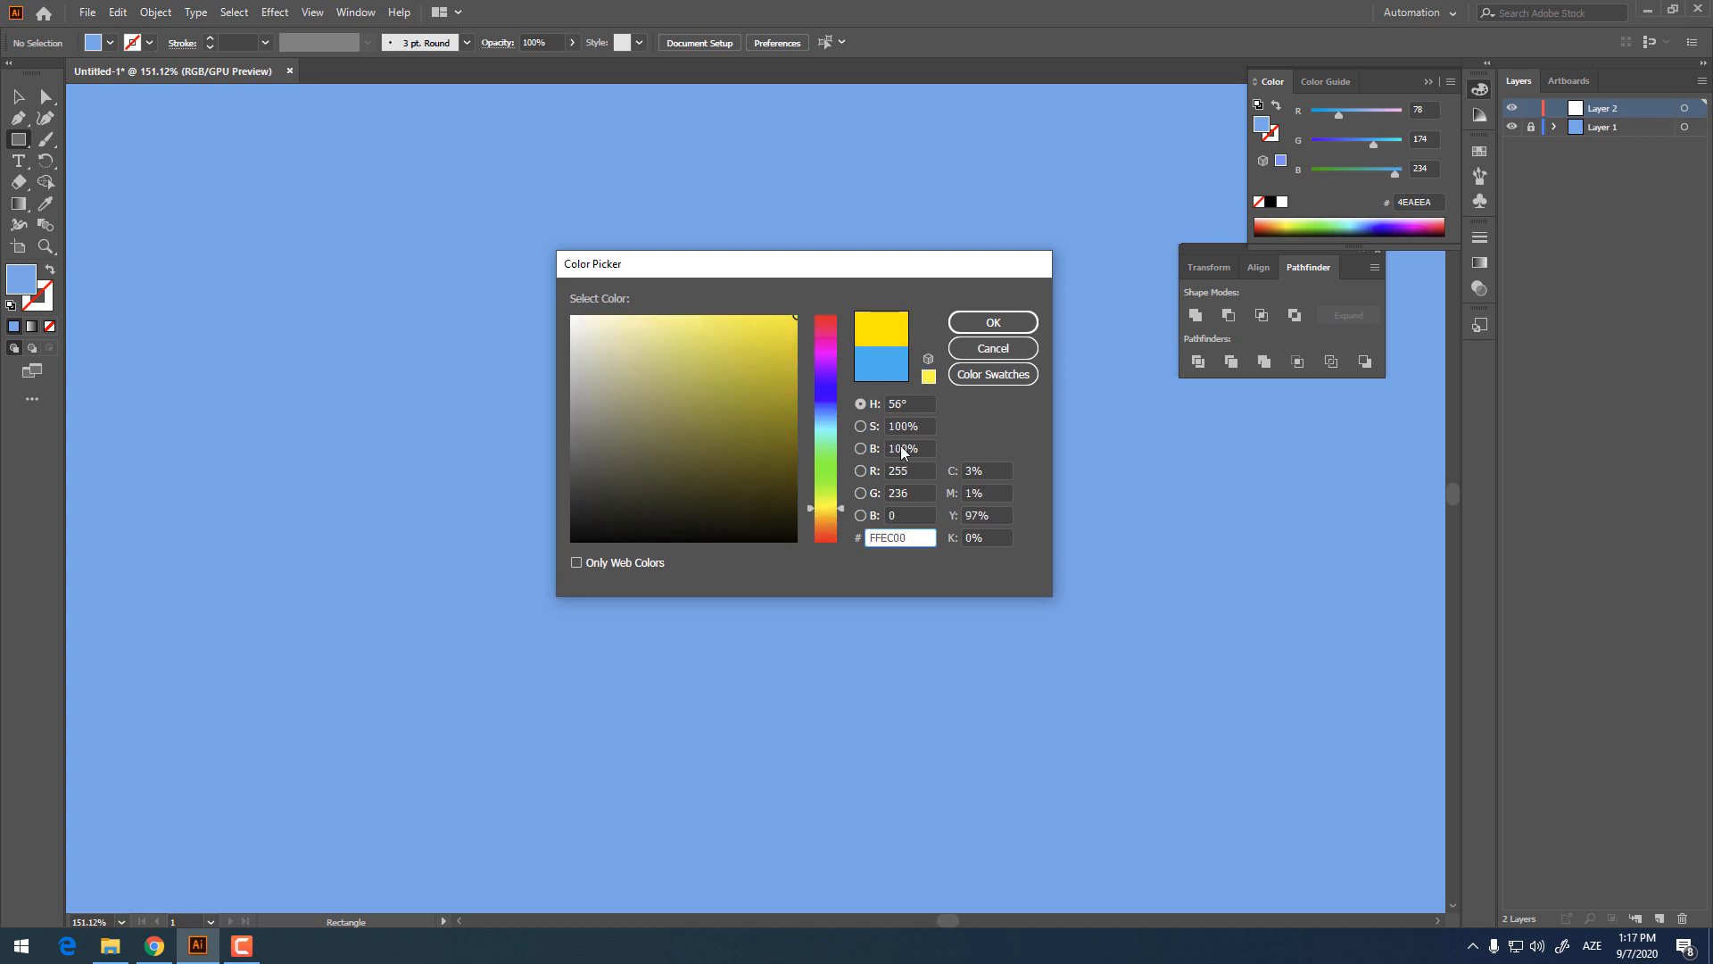
left_click(999, 322)
mouse_move(404, 275)
left_mouse_down()
mouse_move(769, 520)
mouse_move(796, 658)
left_mouse_up()
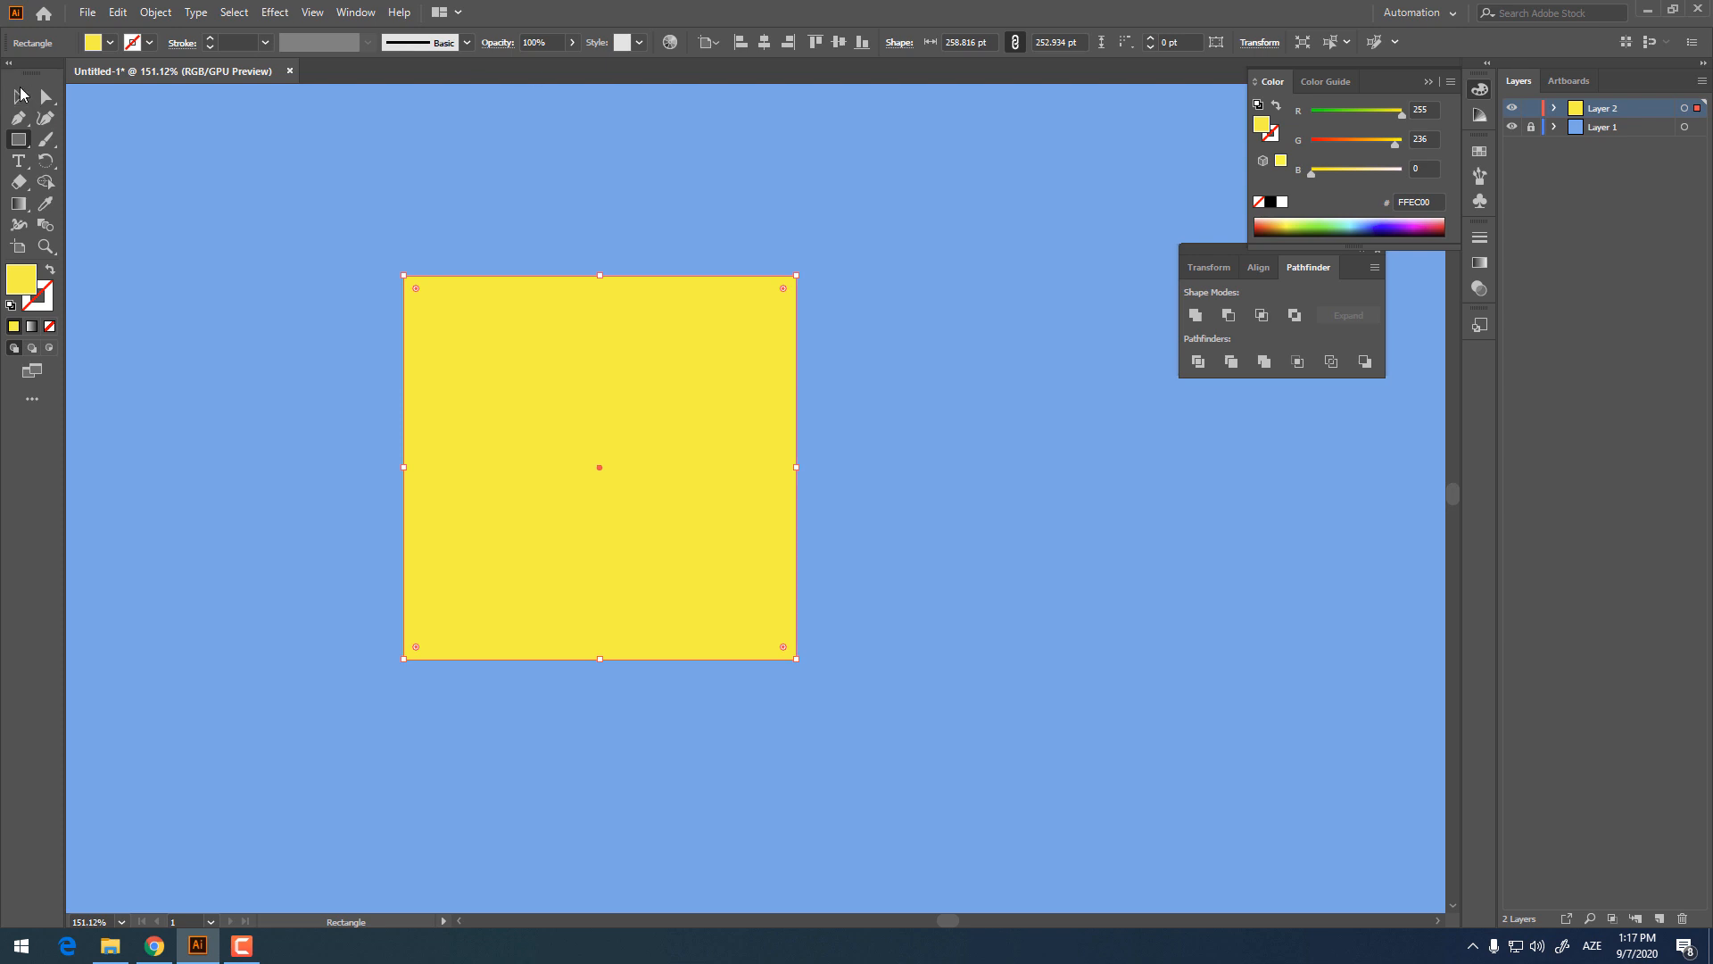
Step: Center the yellow rectangle horizontally and vertically on the artboard
left_click(19, 96)
left_click(765, 42)
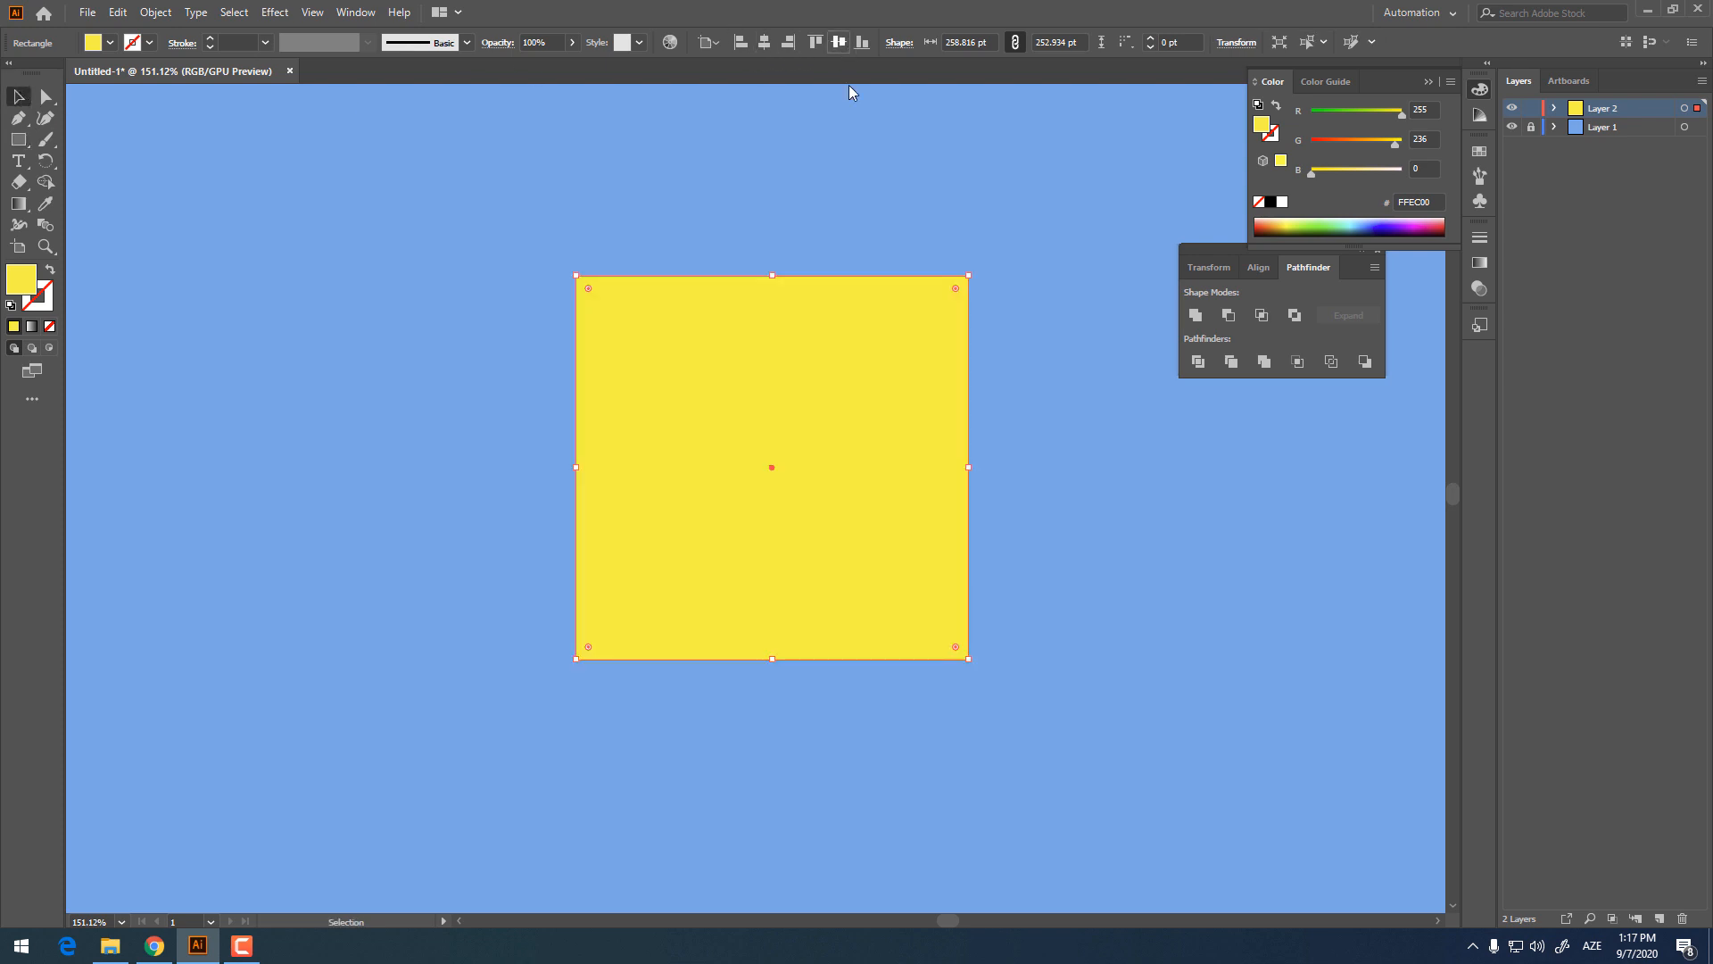
left_click(838, 42)
Step: Change the rectangle's fill to the warmer yellow FFCE00
double_click(21, 280)
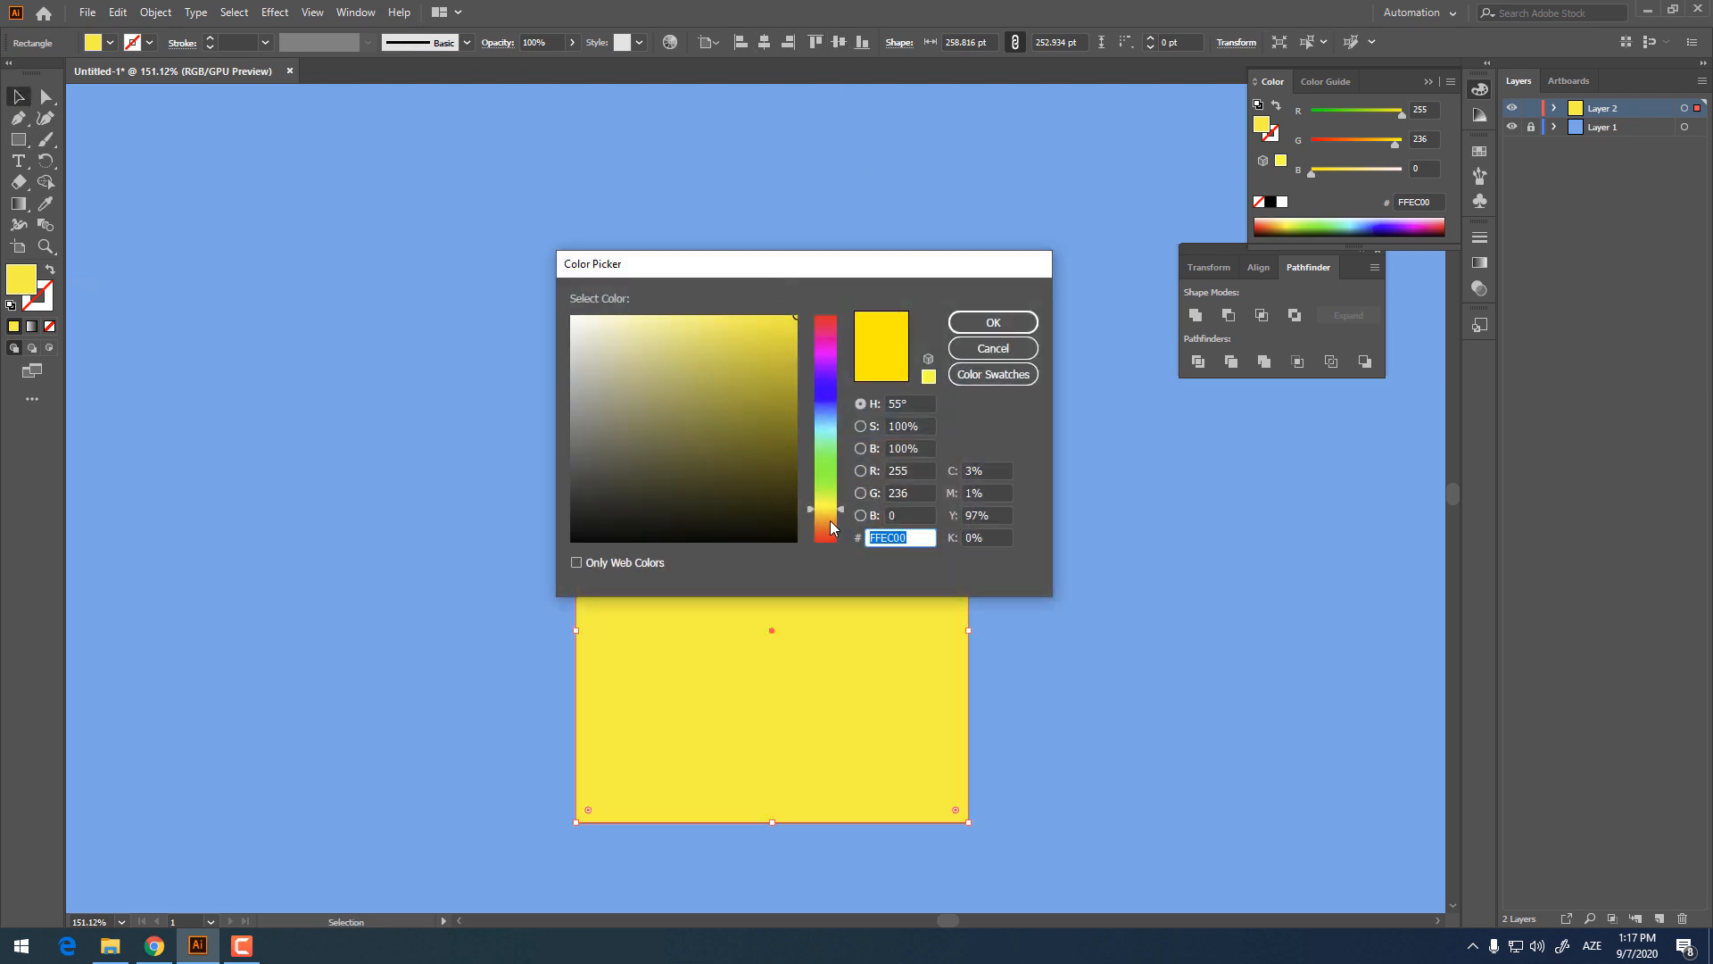
left_click_drag(830, 522, 827, 512)
left_click(993, 322)
left_click_drag(992, 639, 946, 498)
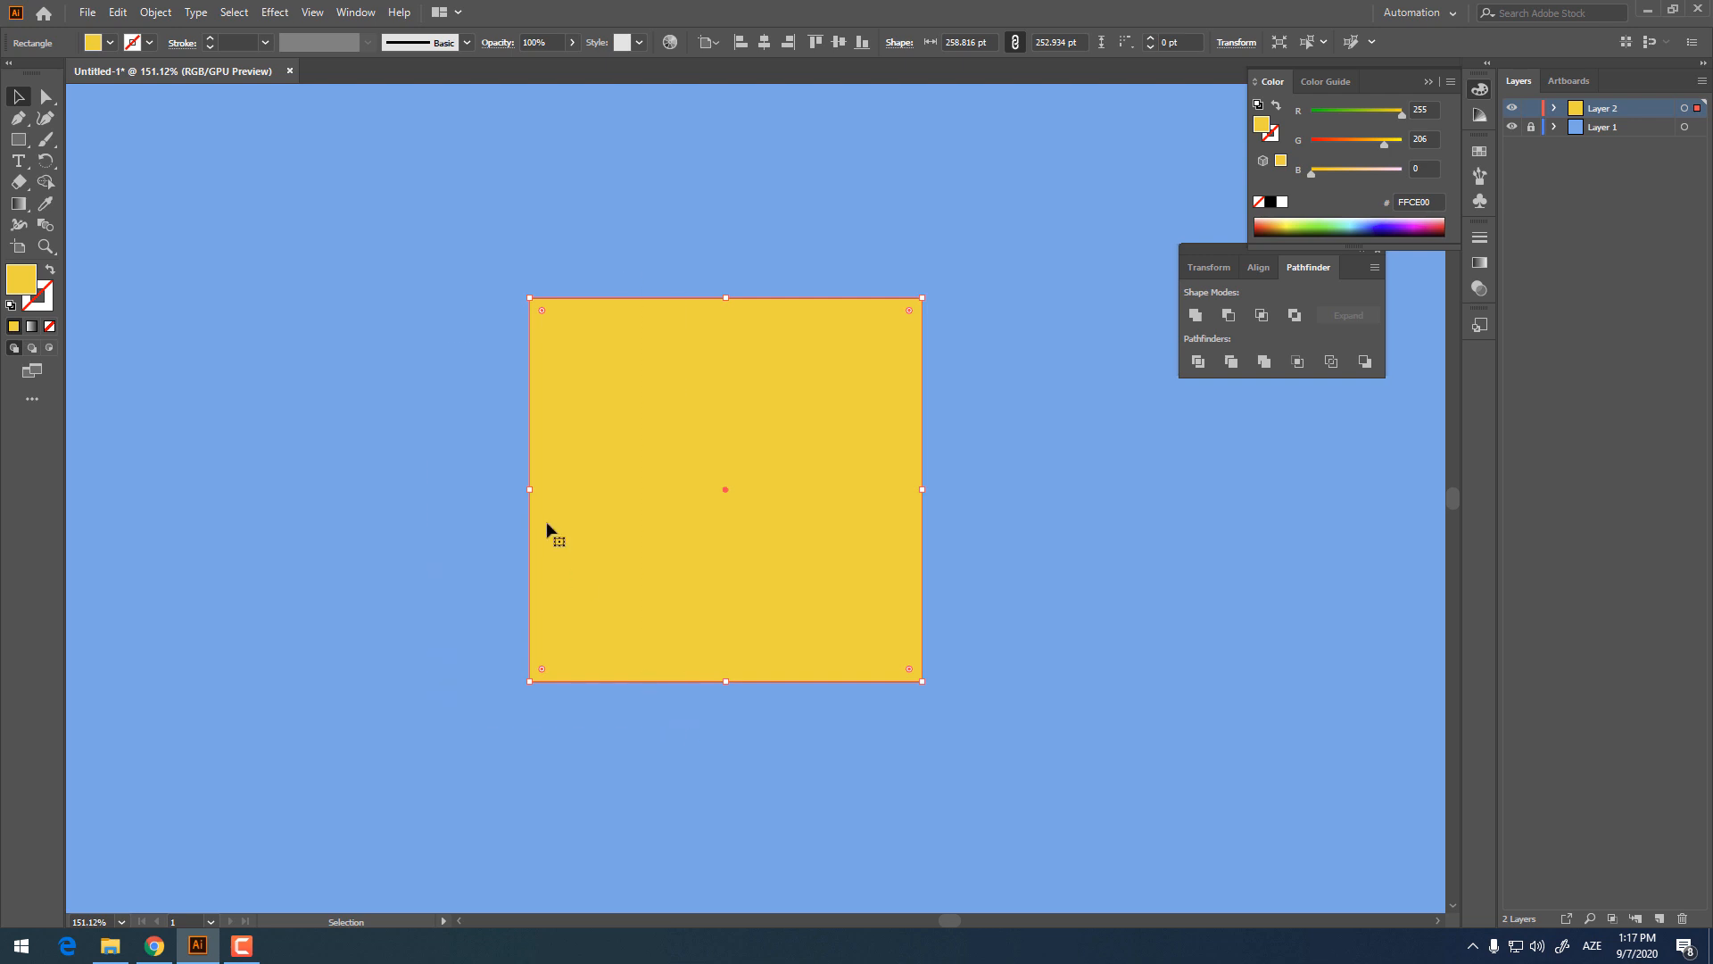
Step: Round the two left corners of the yellow rectangle strongly, with a radius of about 72 pt
left_click_drag(542, 311, 516, 253)
left_click(47, 96)
left_click(696, 765)
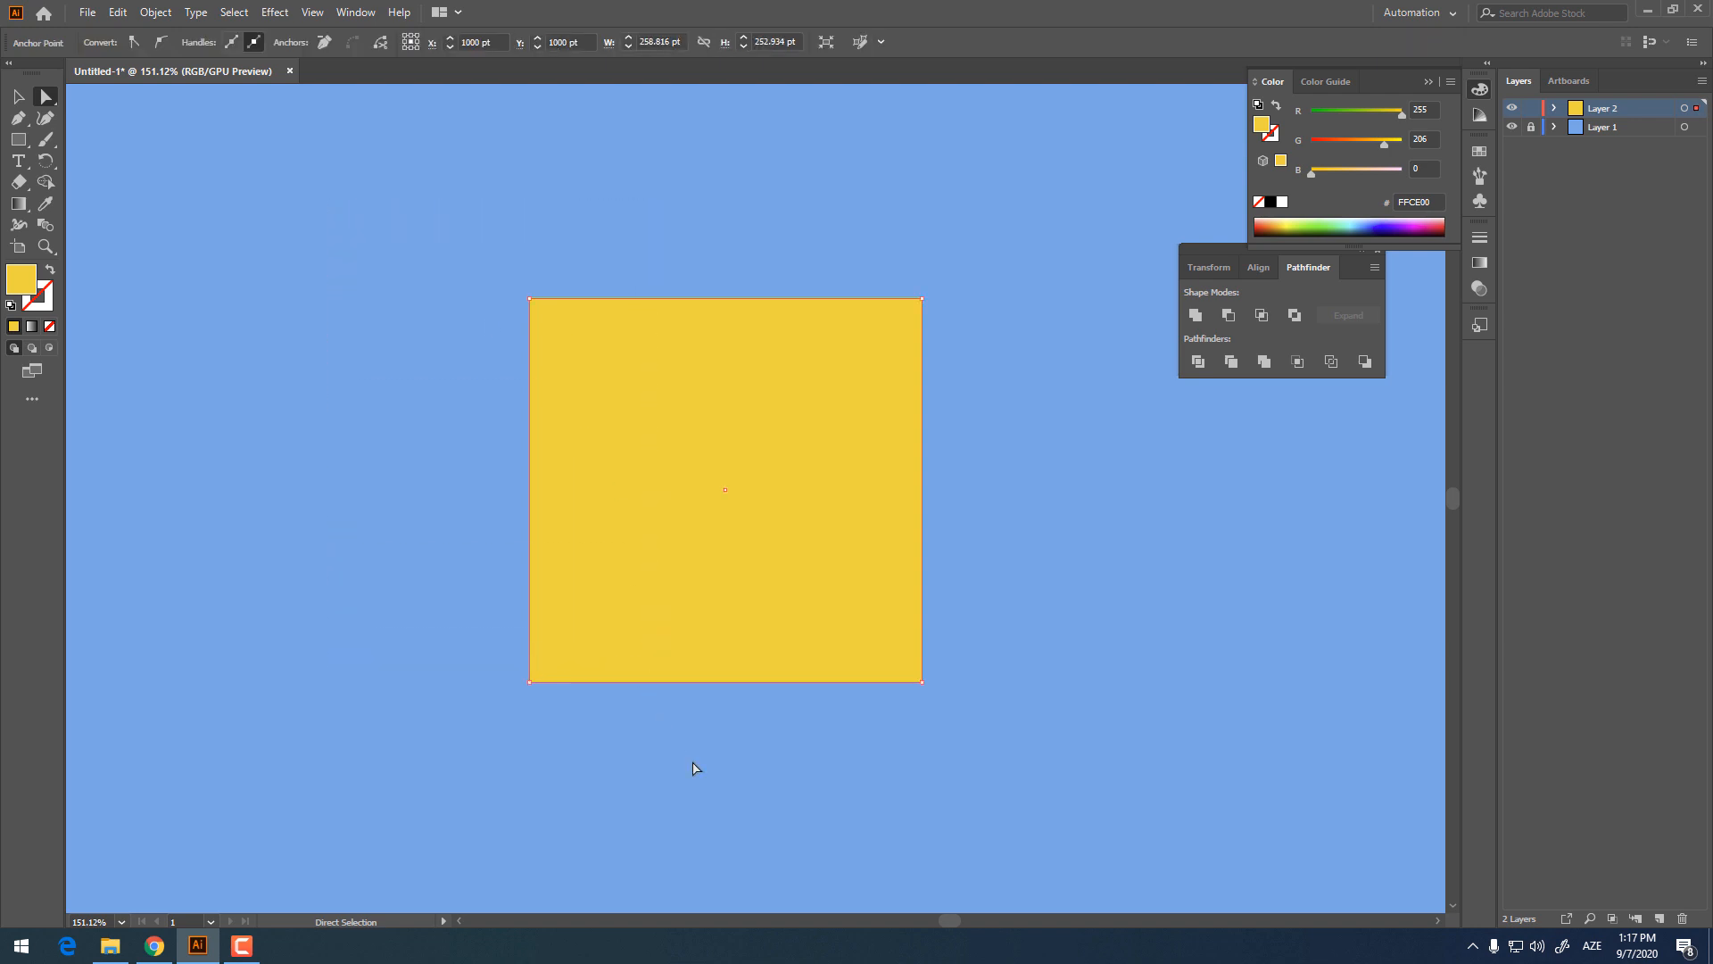
left_click_drag(307, 259, 653, 401)
left_click(1042, 574)
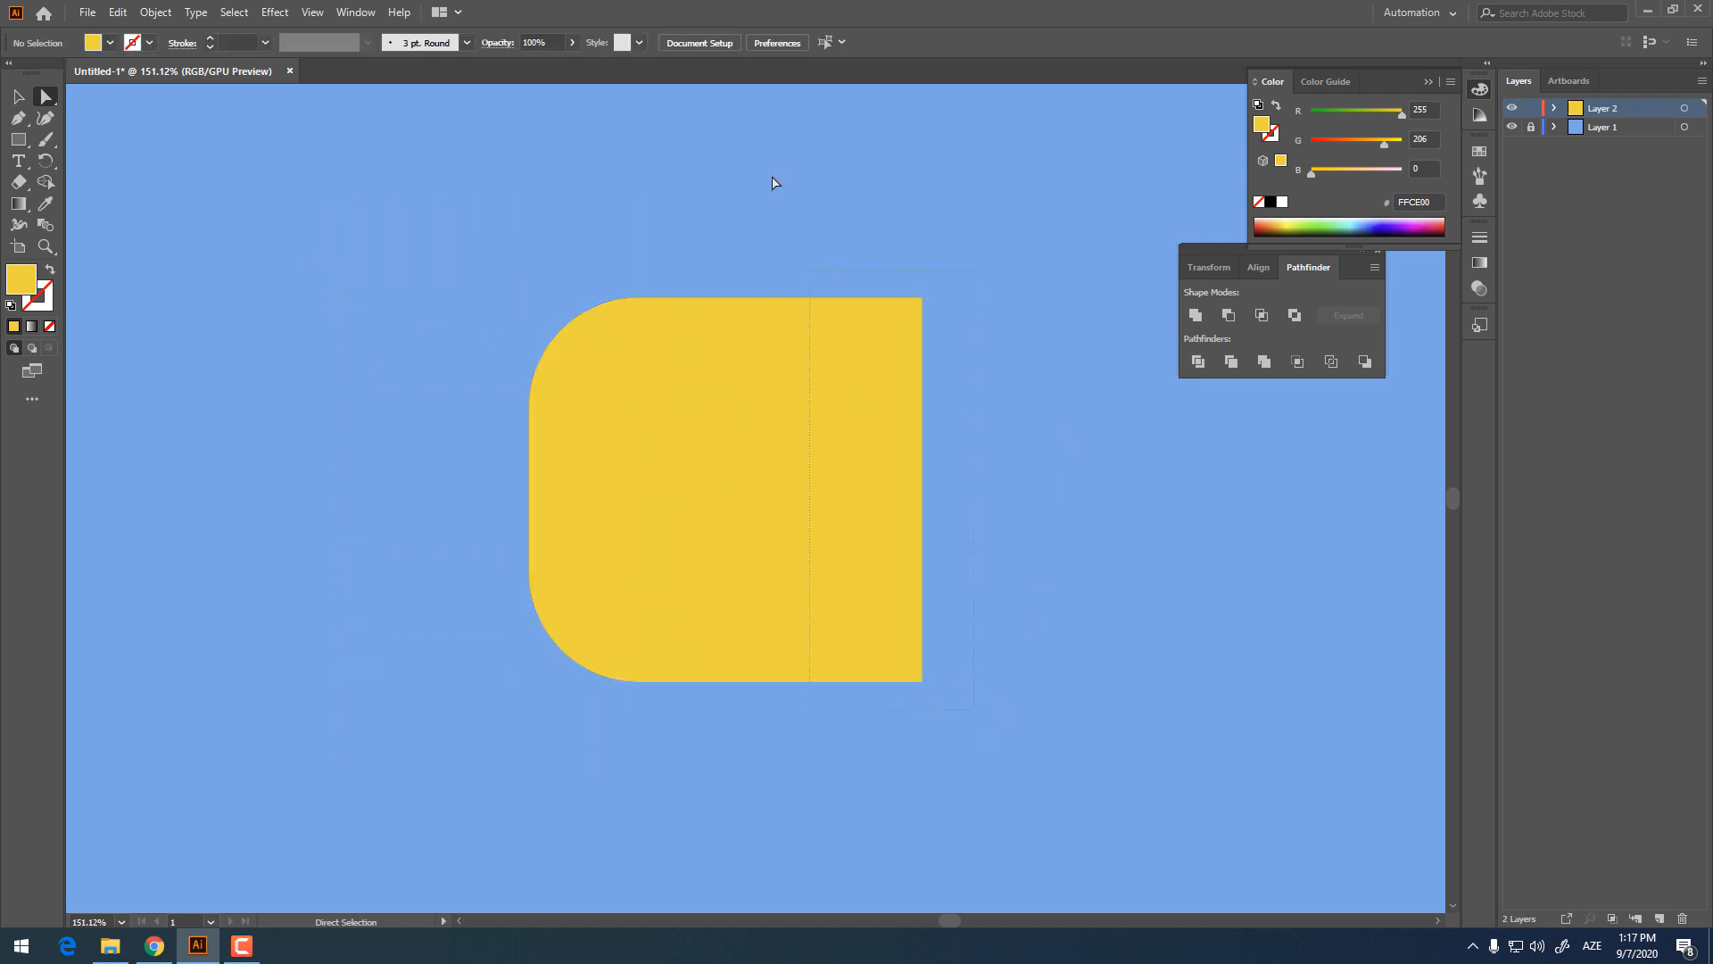
Step: Round the two right corners of the yellow body slightly
left_click_drag(772, 182, 776, 188)
left_click_drag(910, 315, 888, 331)
left_click(1068, 455)
Step: Draw a horizontal handle bar about 170 × 28 pt overlapping the body's left edge below its middle
left_click(19, 141)
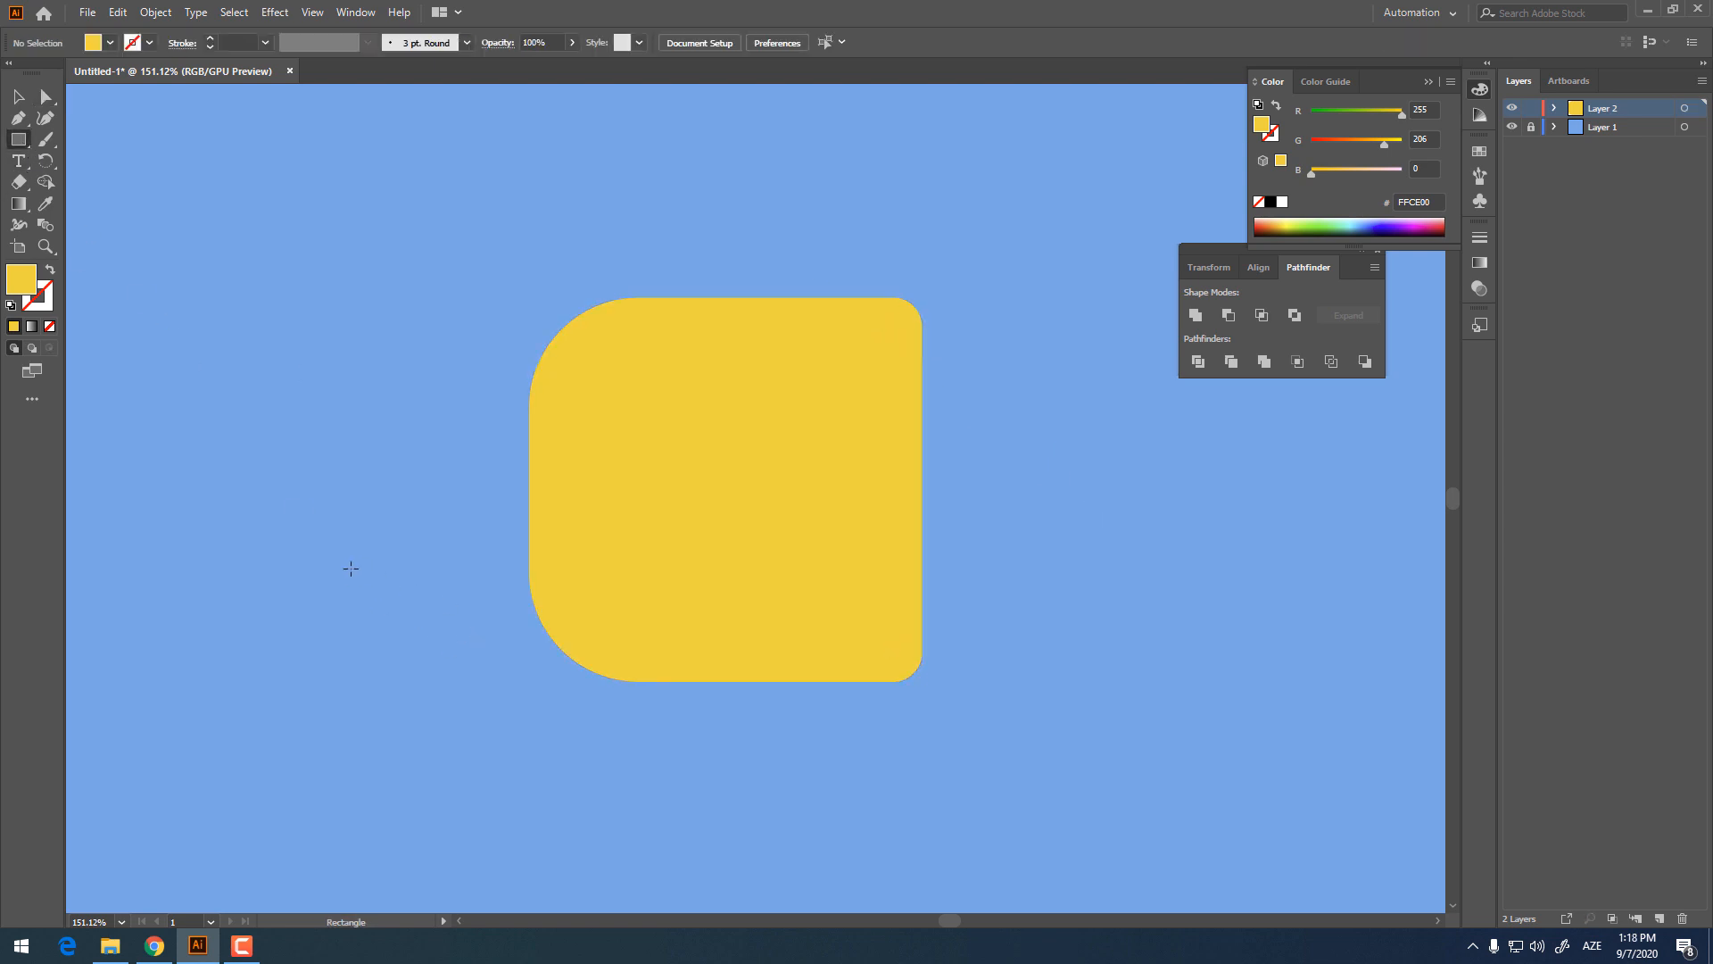
left_click_drag(351, 569, 608, 524)
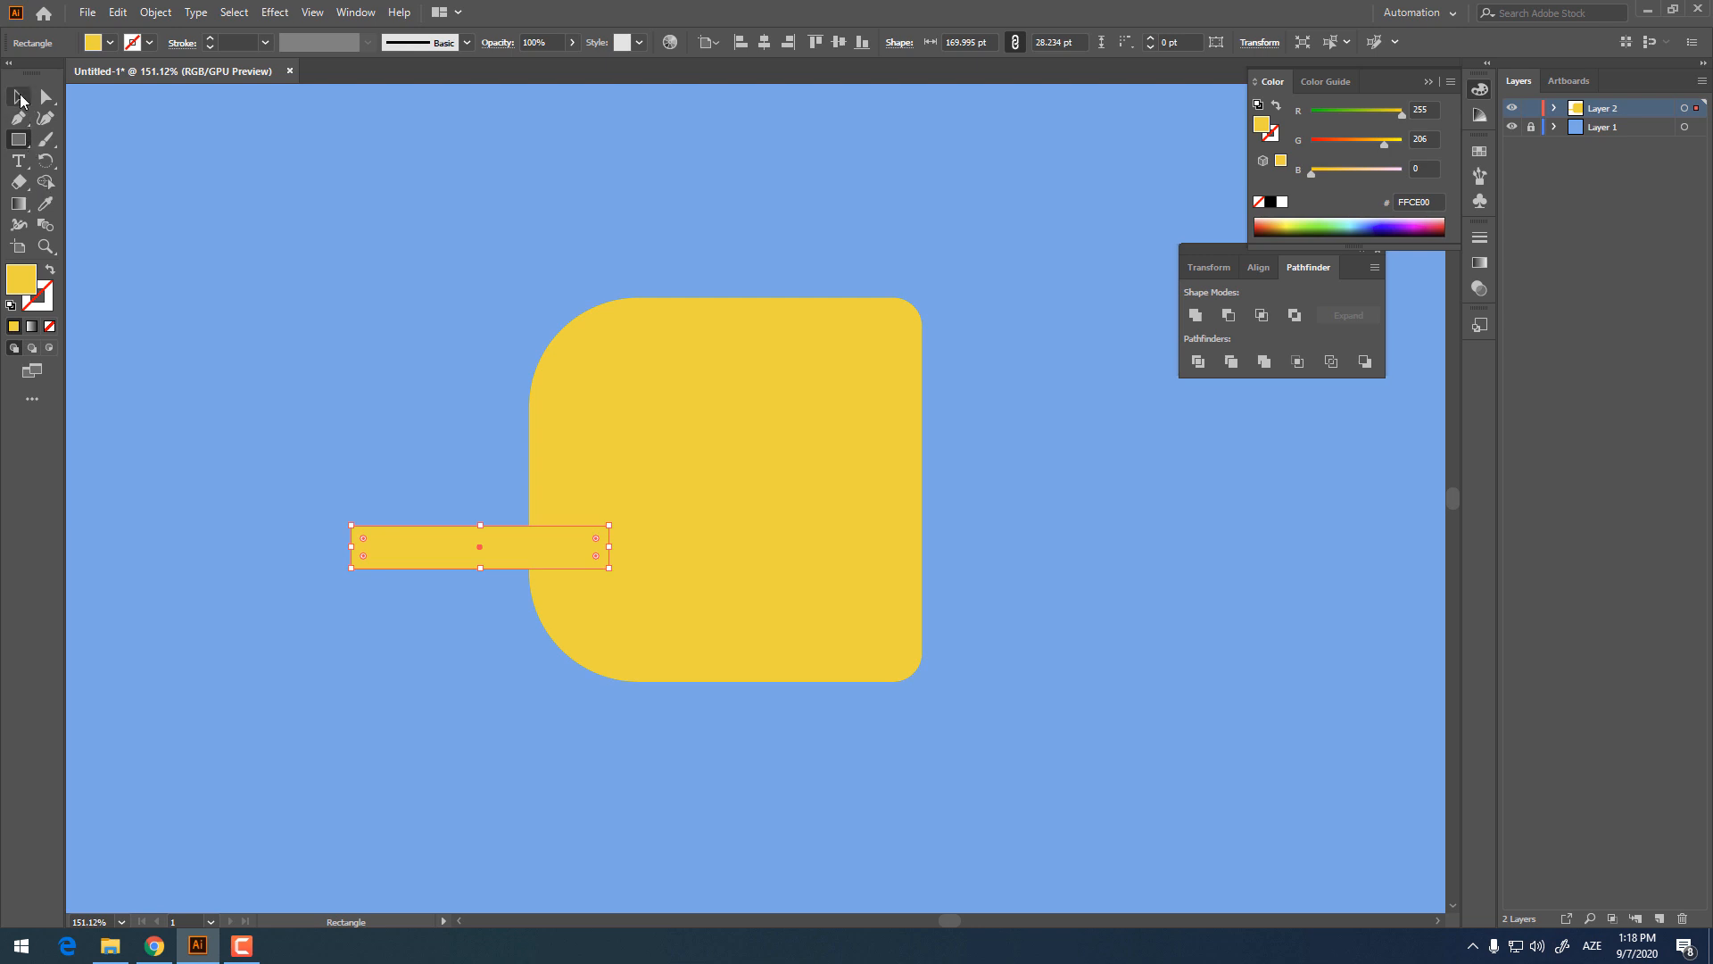
left_click(18, 97)
left_click(1163, 534)
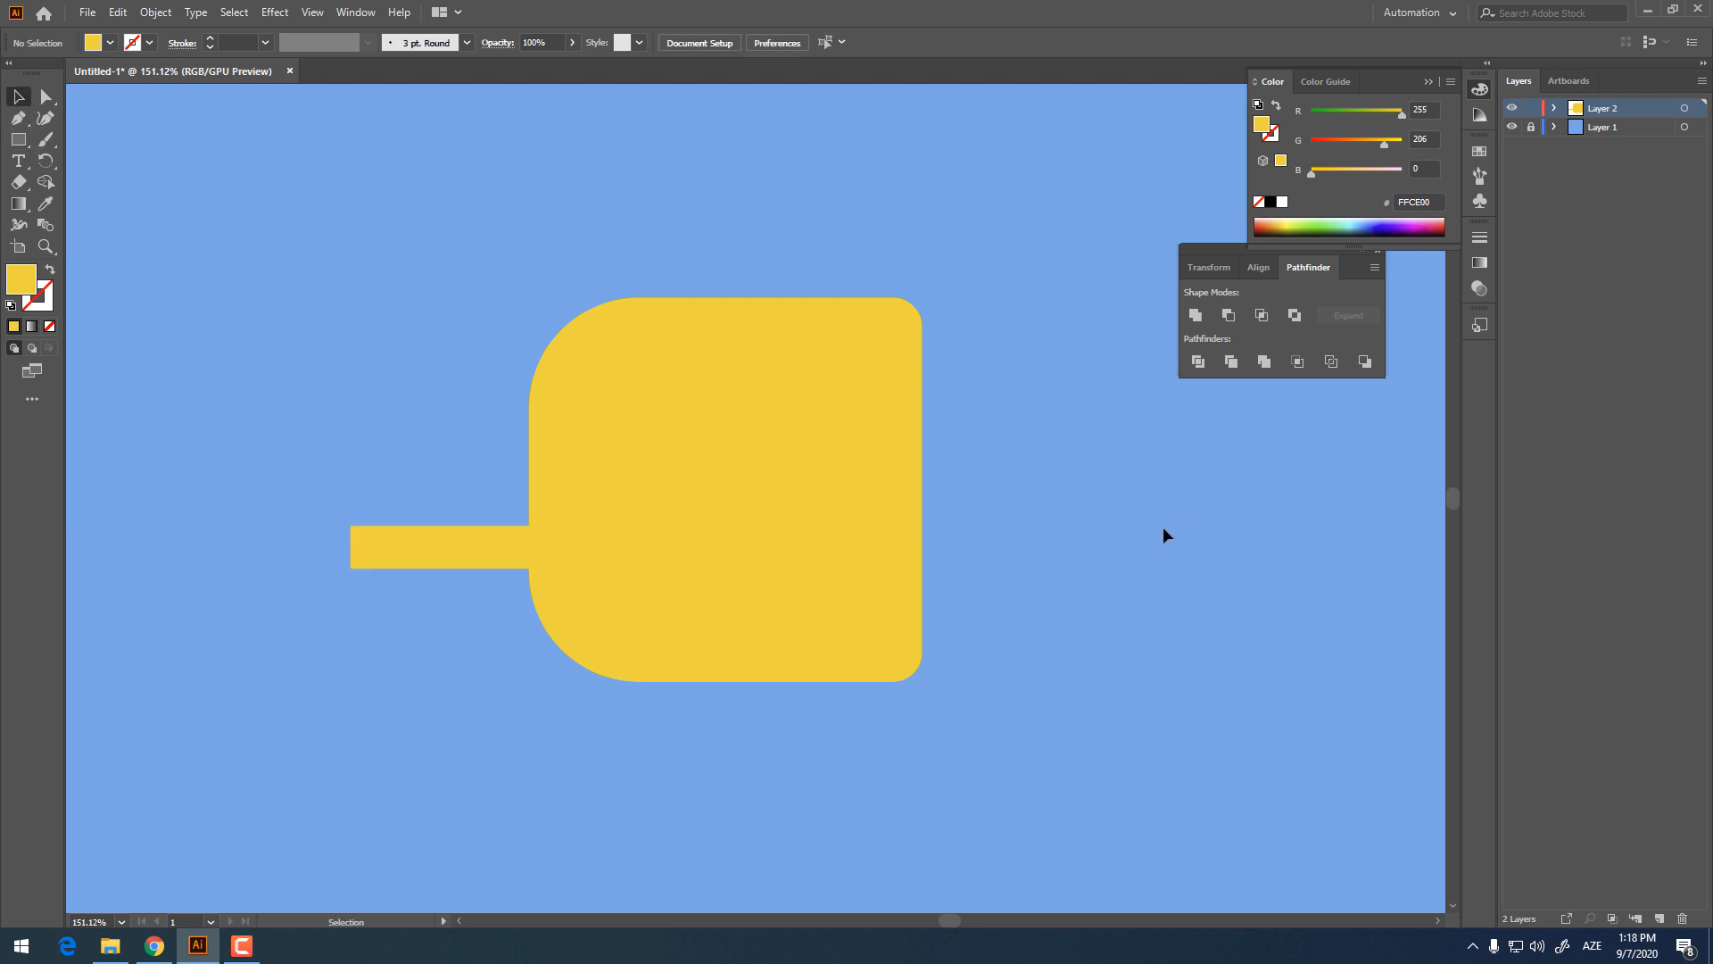
left_click(46, 96)
left_click_drag(765, 436, 764, 435)
left_click_drag(631, 386, 710, 472)
left_click(1127, 574)
key("ctrl+z")
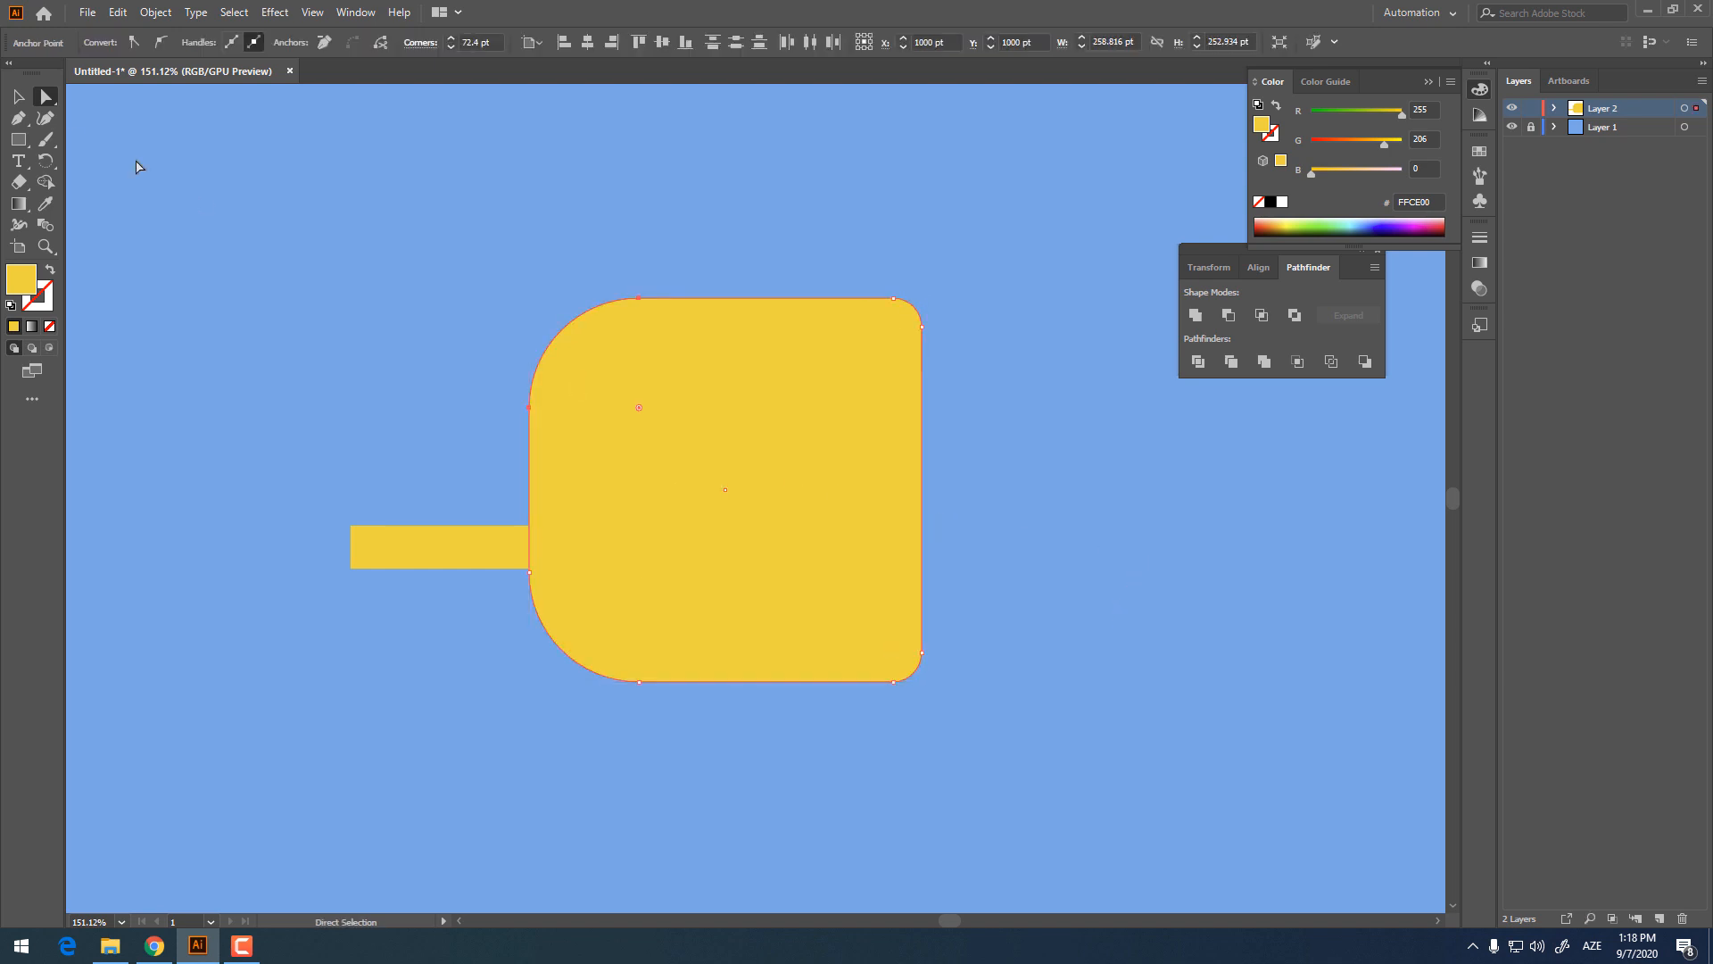
Step: Round the two left corners at the free end of the handle bar slightly
left_click(19, 97)
left_click(1134, 675)
left_click(416, 547)
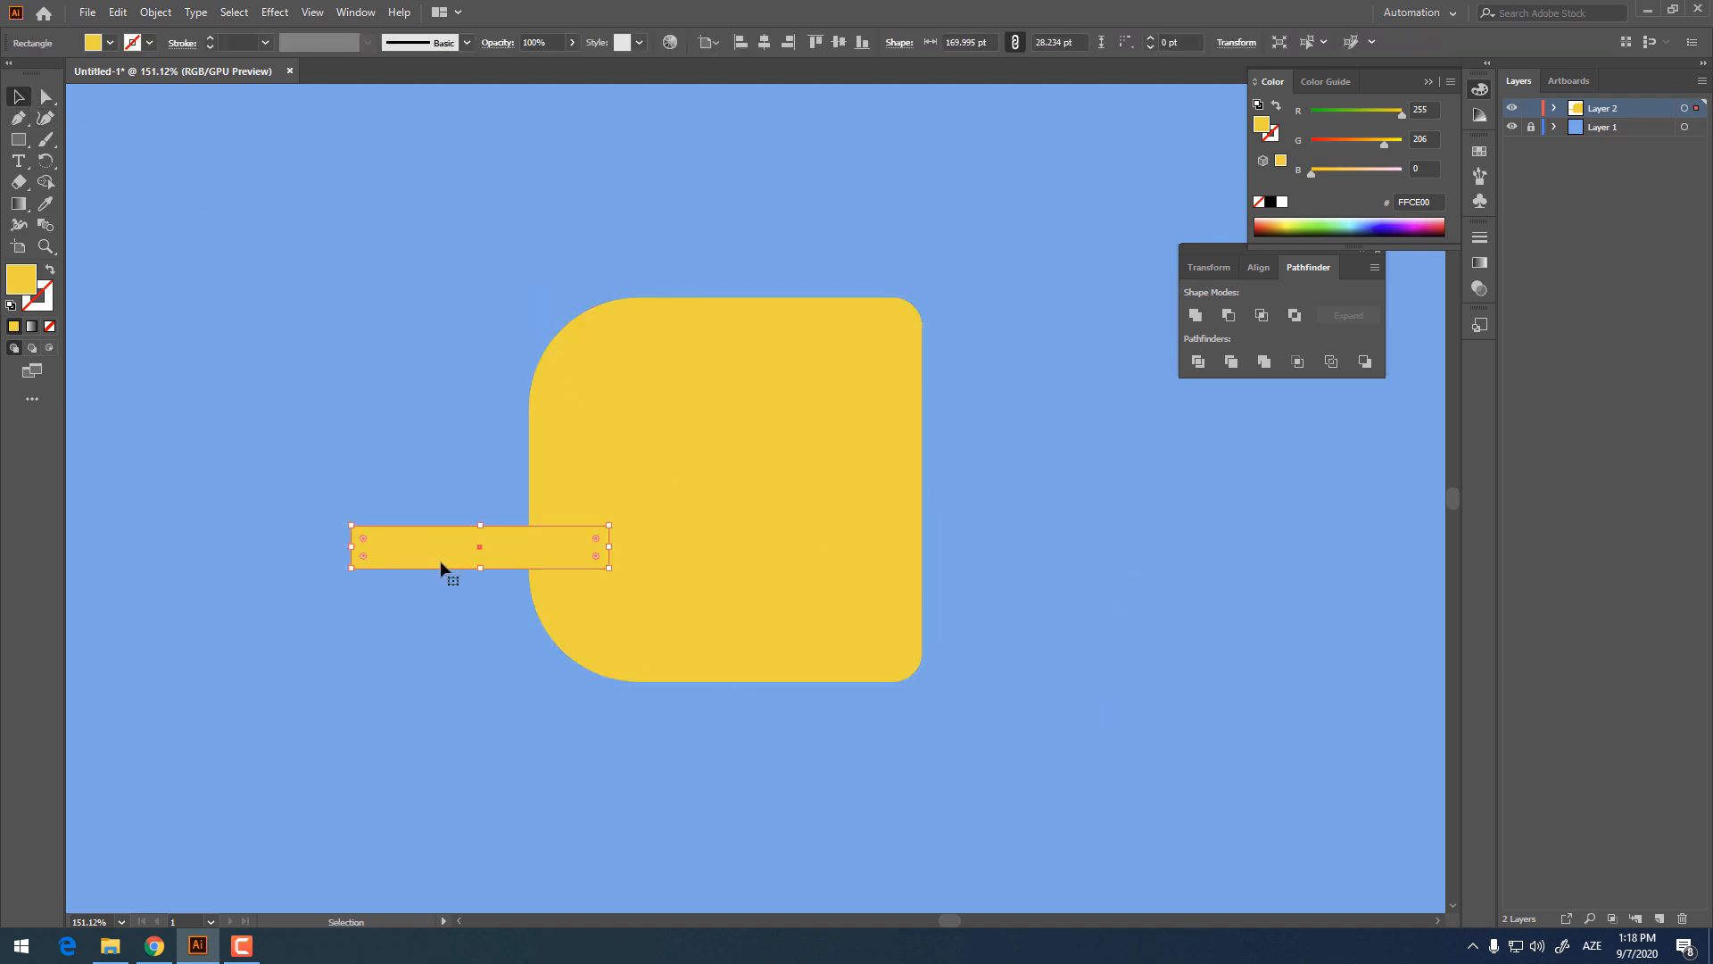
key("a")
left_click_drag(397, 581, 351, 532)
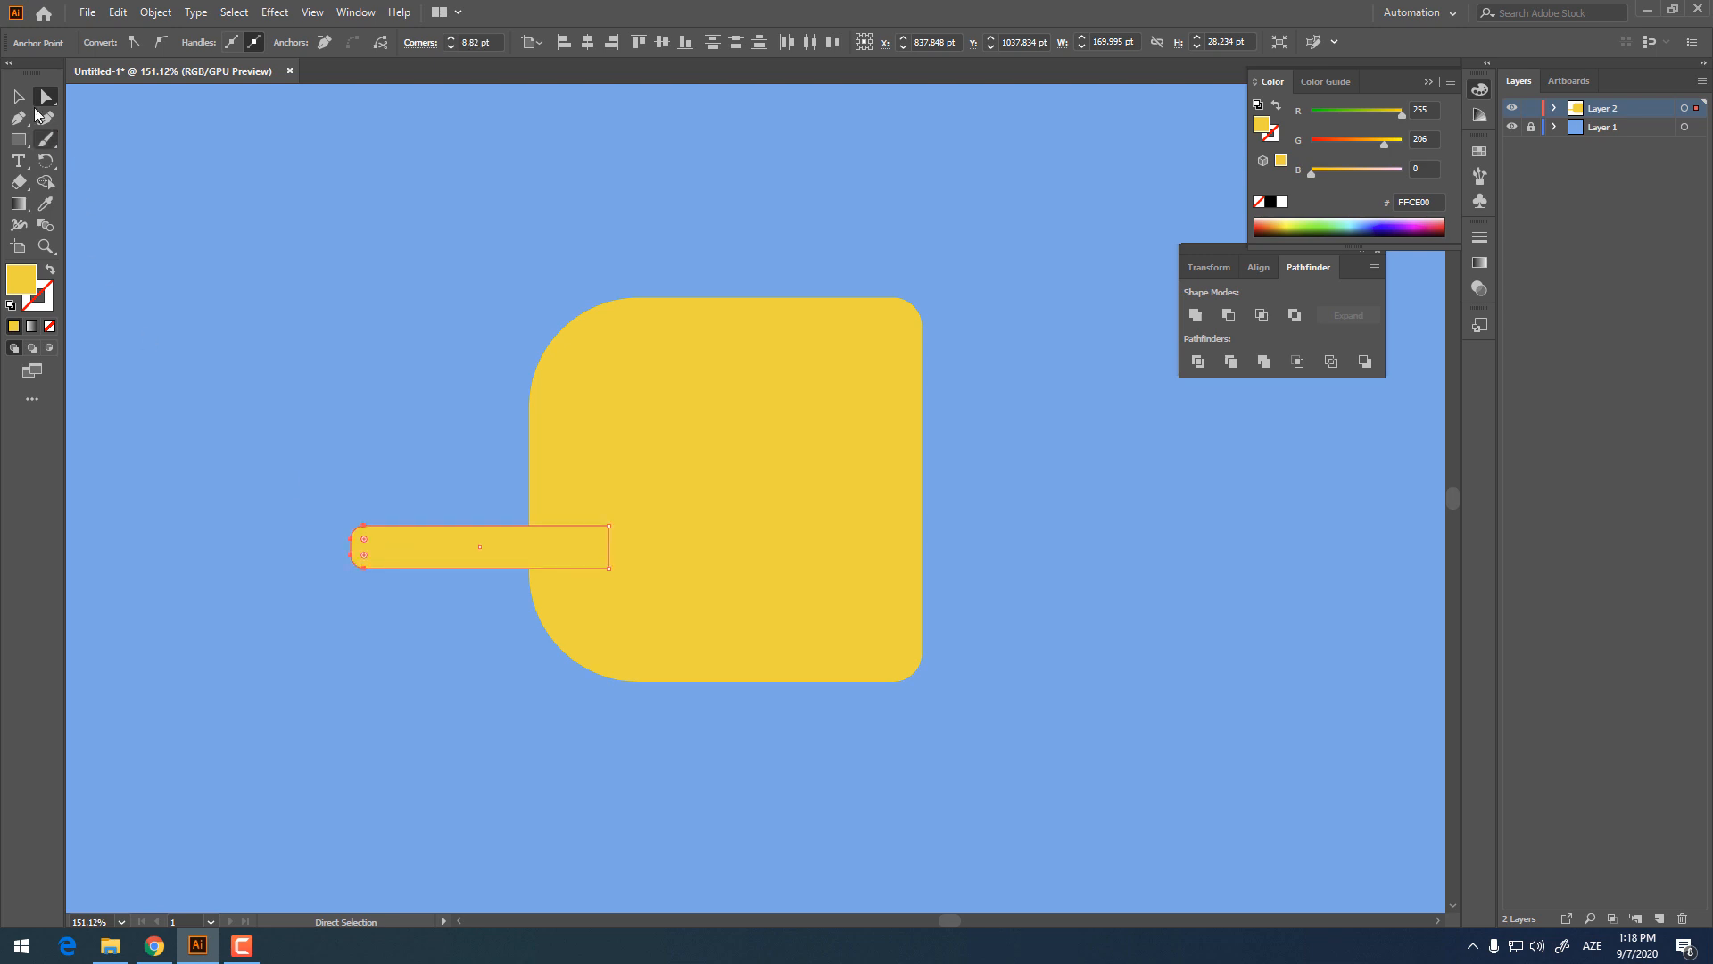
Step: Move the handle bar slightly down and unite it with the yellow body into one shape
left_click(21, 97)
left_click(844, 574, "shift")
key("ctrl+shift+a")
left_click(740, 586)
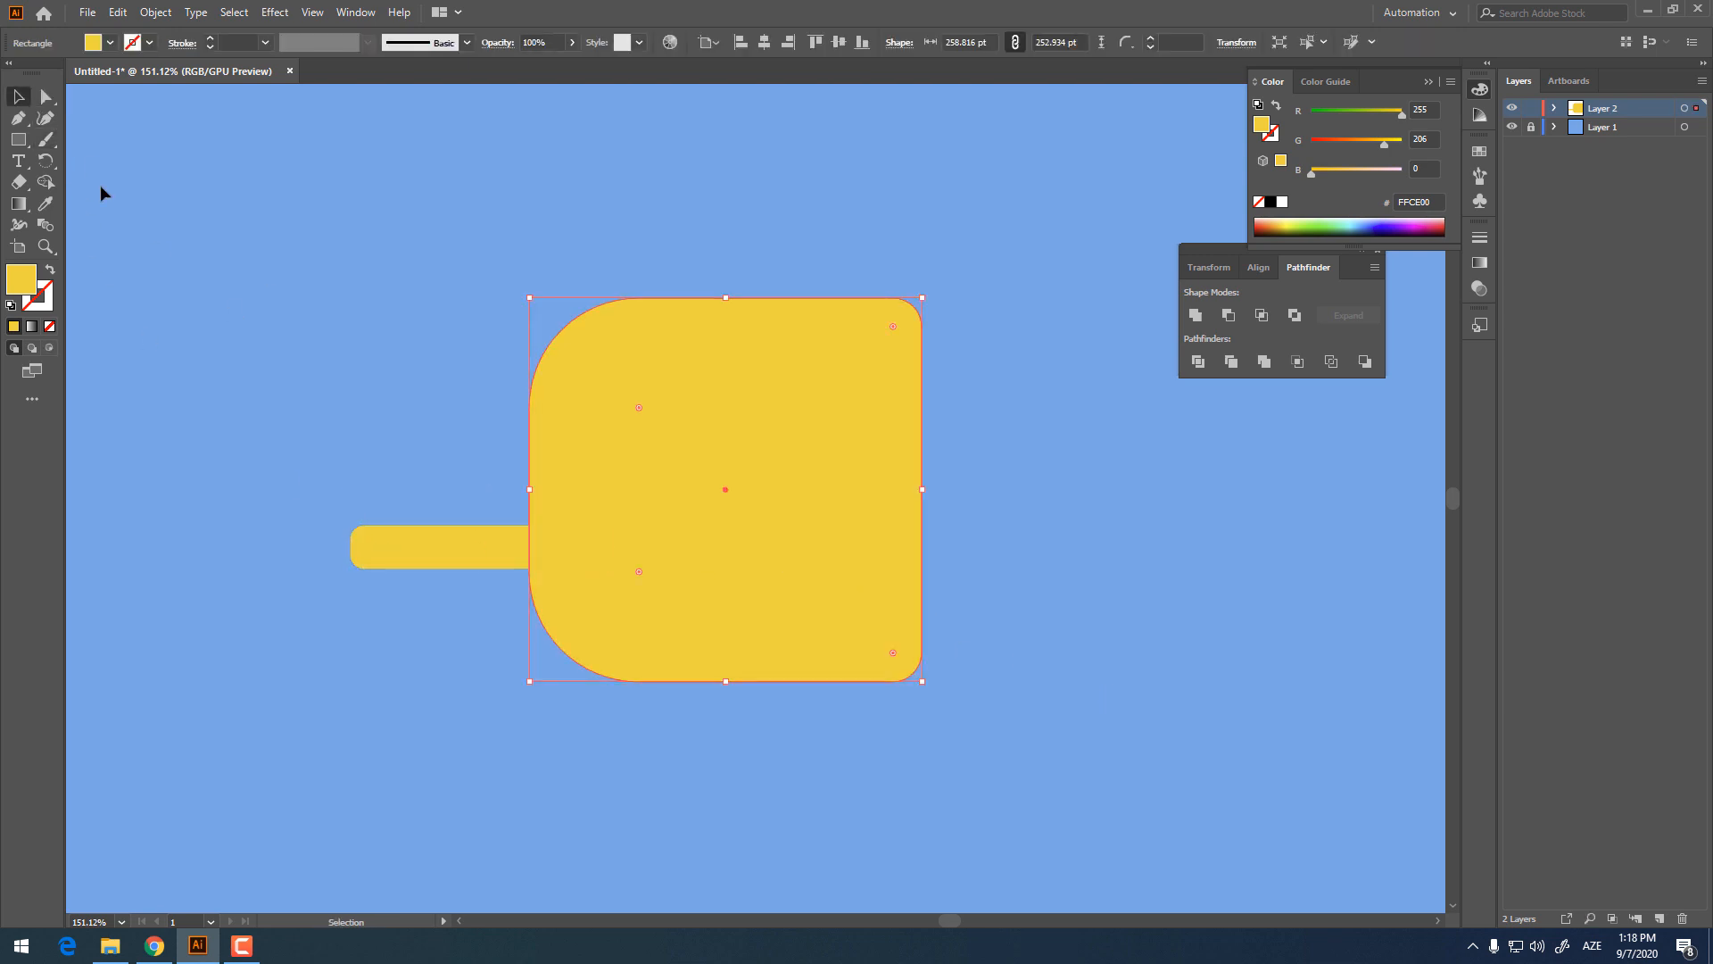
left_click(45, 97)
left_click(18, 96)
left_click_drag(478, 548, 482, 557)
left_click(790, 828)
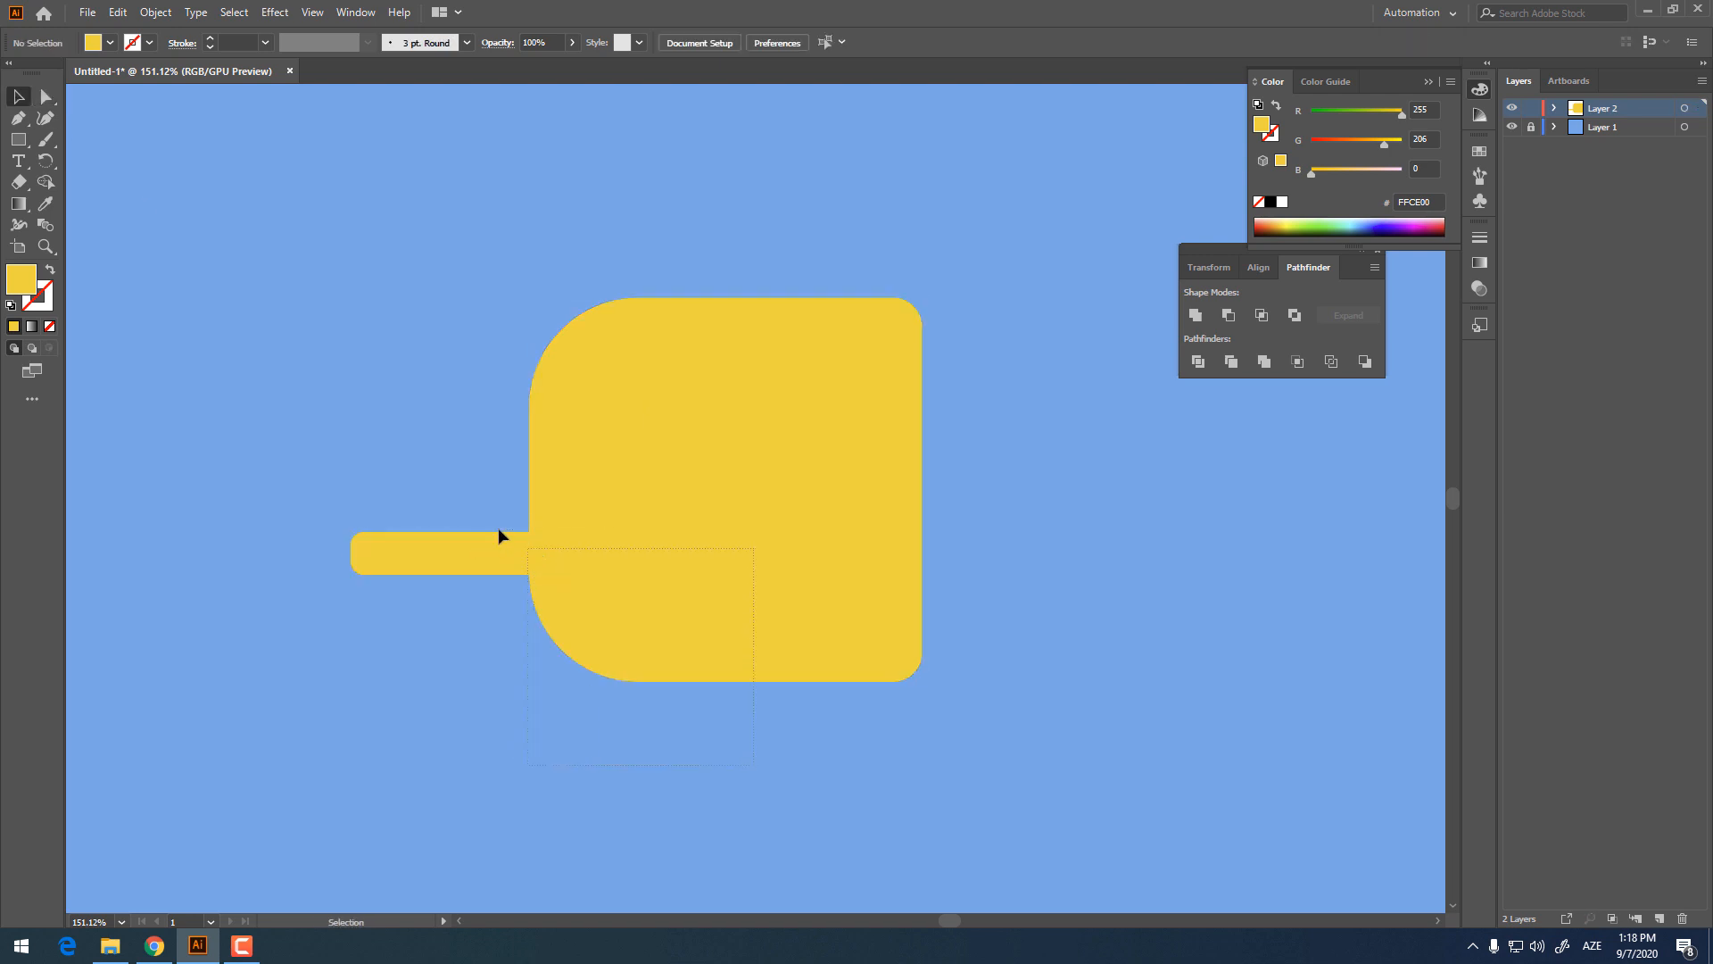
key("ctrl+a")
left_click(1196, 315)
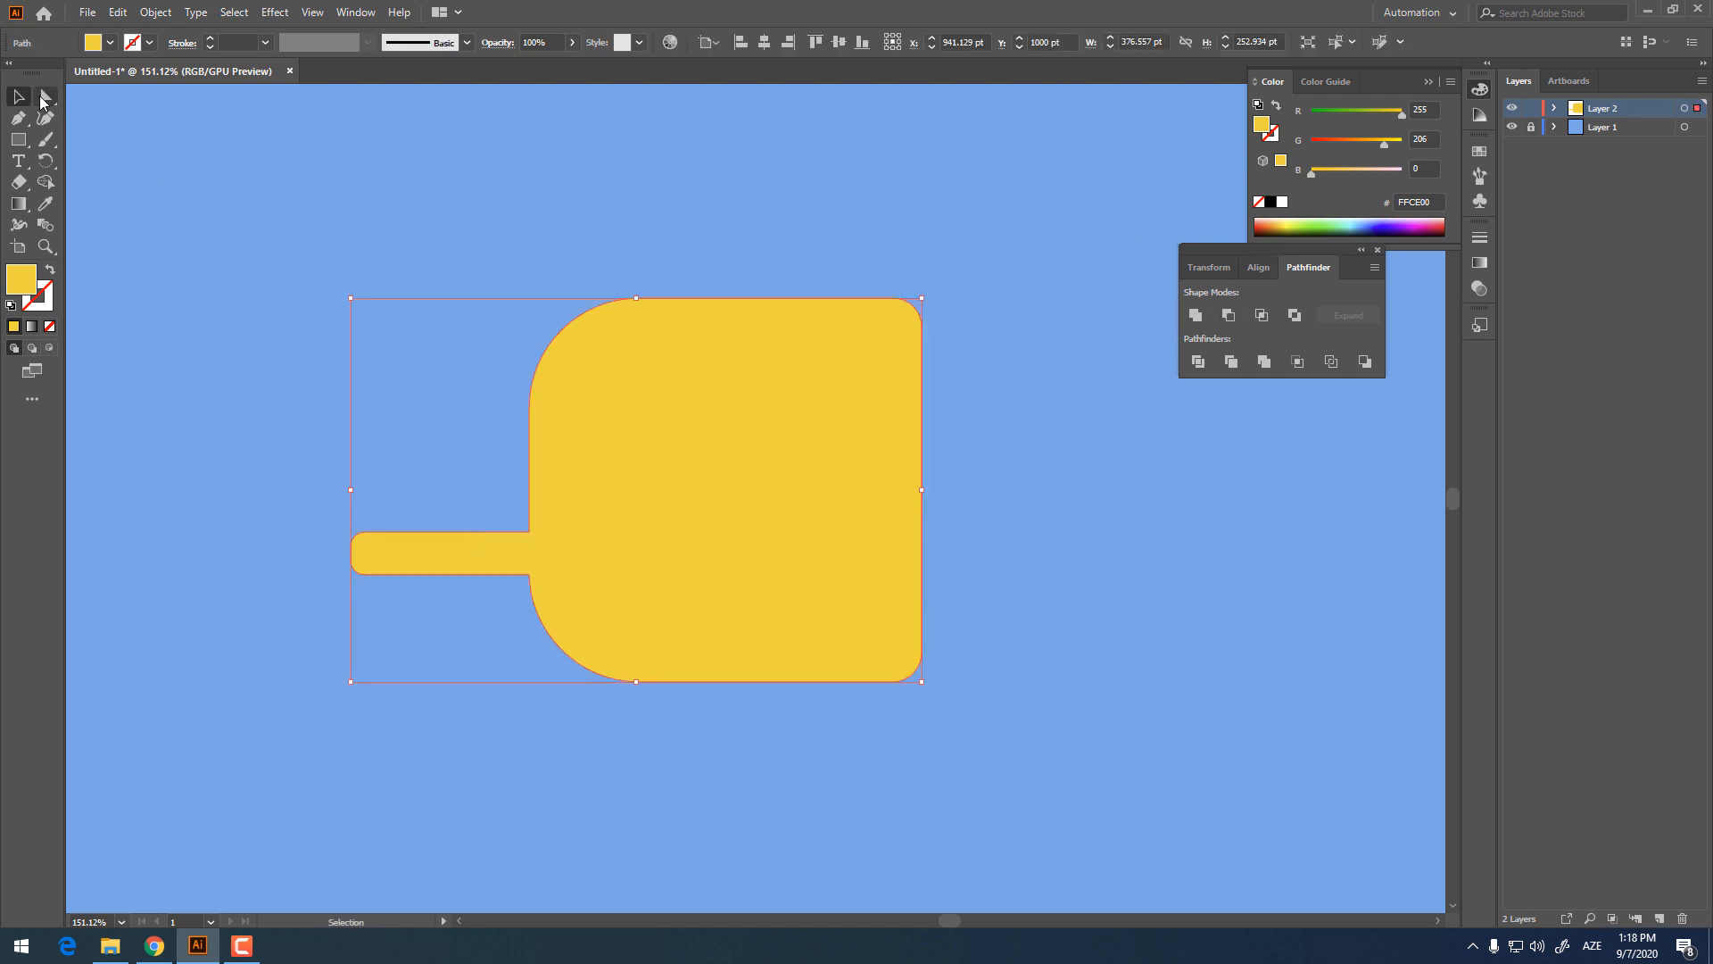
Step: Round the inner corners where the handle joins the yellow body
left_click(45, 96)
left_click_drag(548, 595, 514, 622)
left_click(522, 654)
Step: Draw a vertical strip about 50 × 291 pt over the body's right end, extending past its top and bottom edges
key("space")
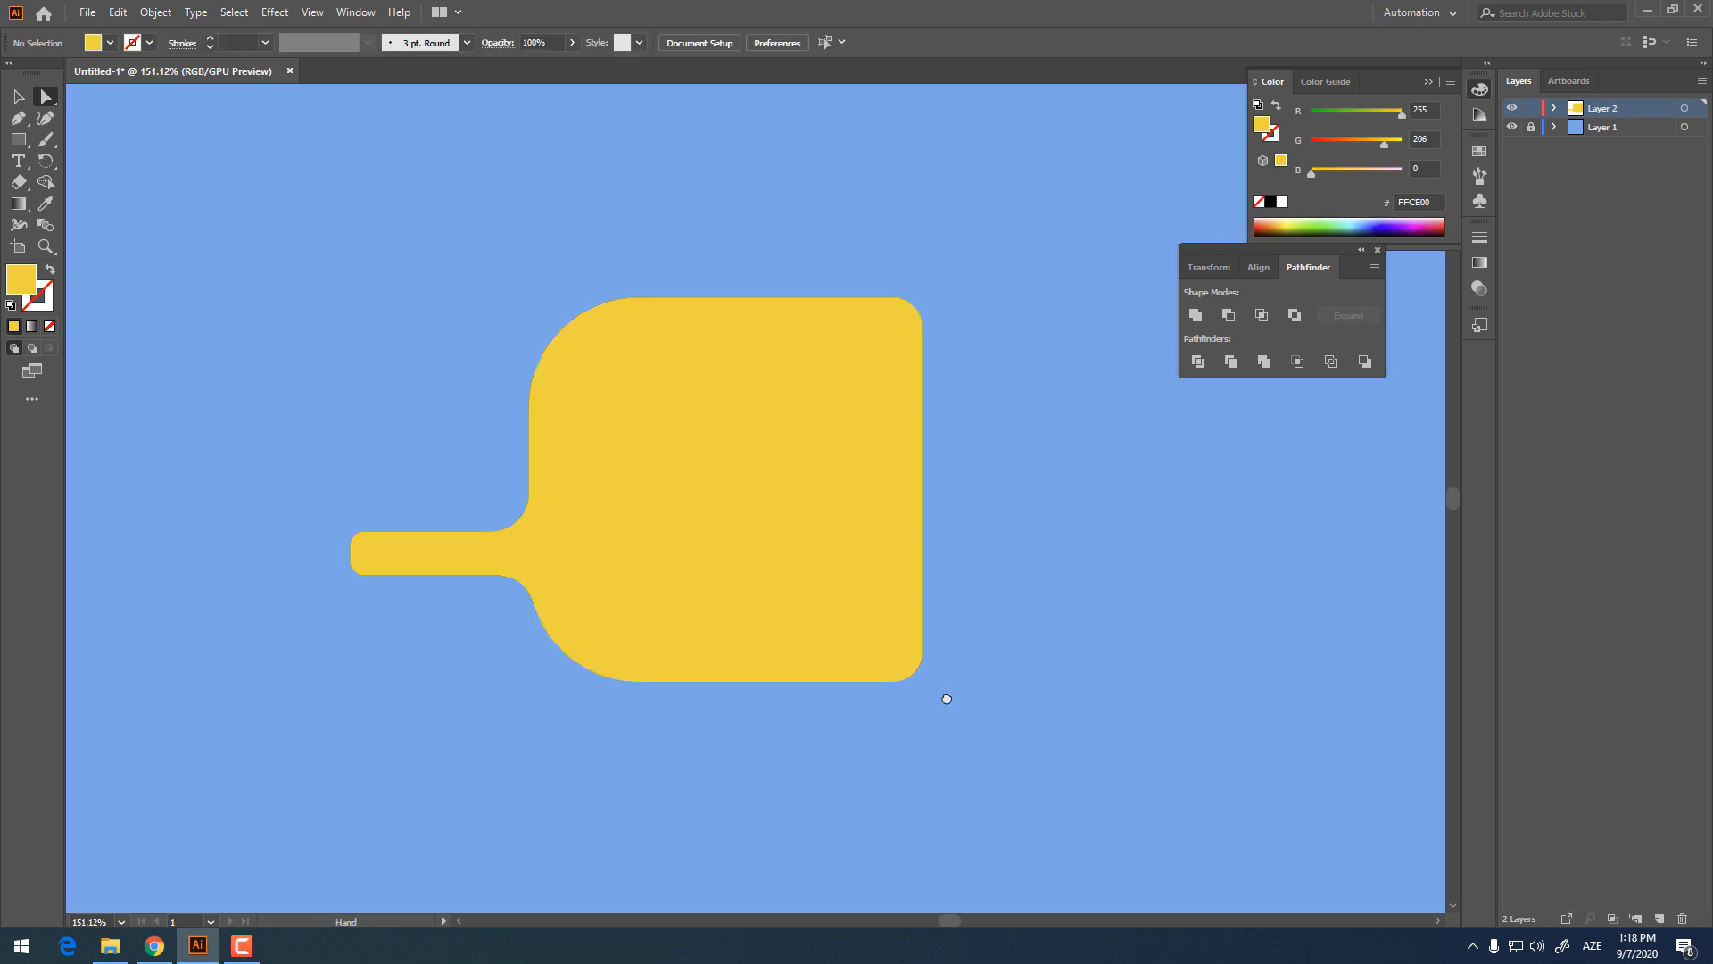
left_click_drag(935, 709, 969, 699)
left_click(18, 140)
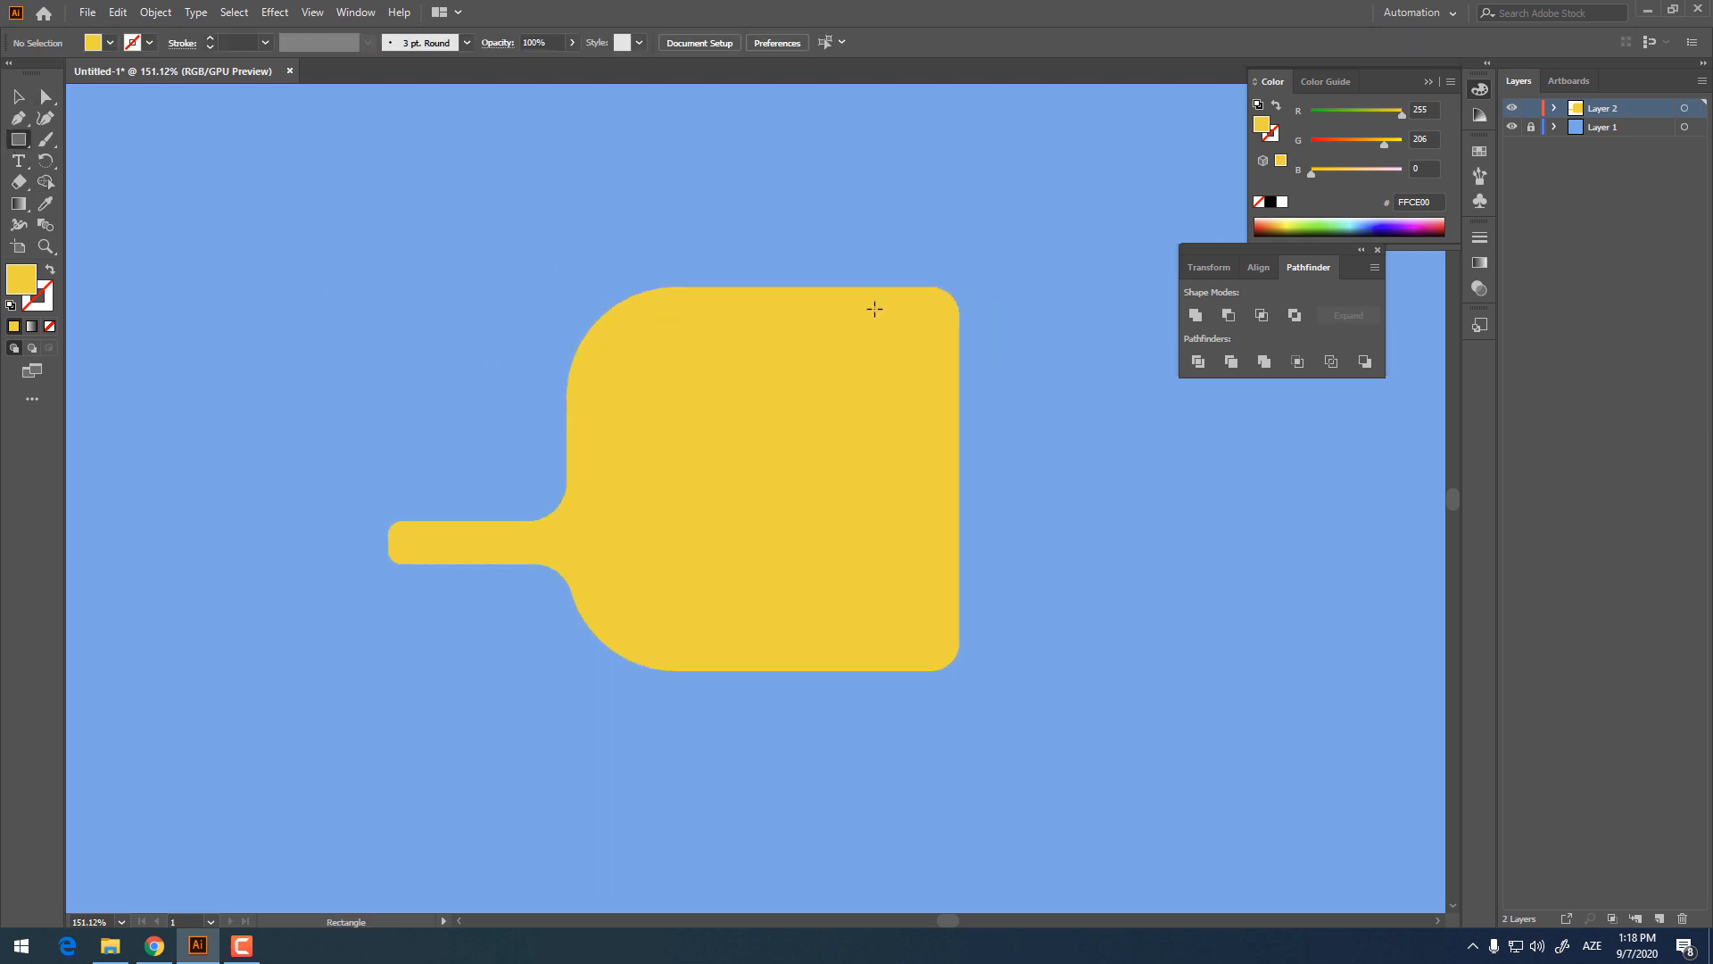
left_click_drag(885, 266, 960, 707)
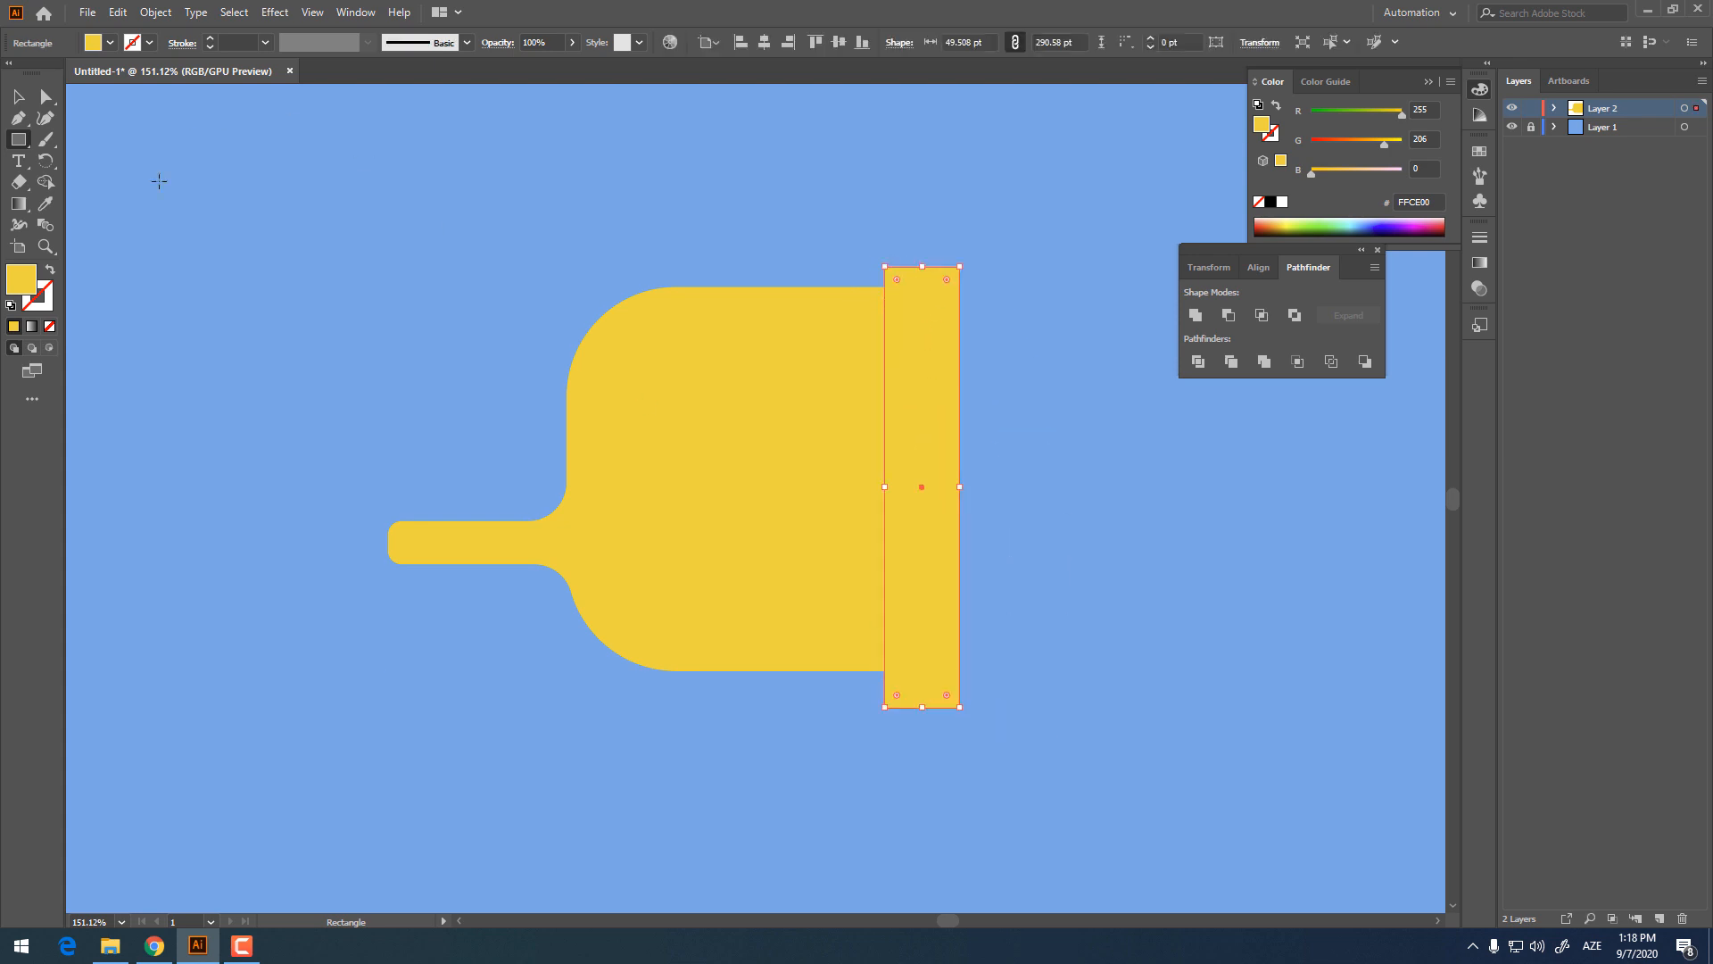
Step: Fill the vertical strip with orange EF8729
double_click(20, 279)
left_click_drag(828, 512, 828, 521)
left_click_drag(746, 331, 757, 325)
left_click_drag(826, 528, 826, 524)
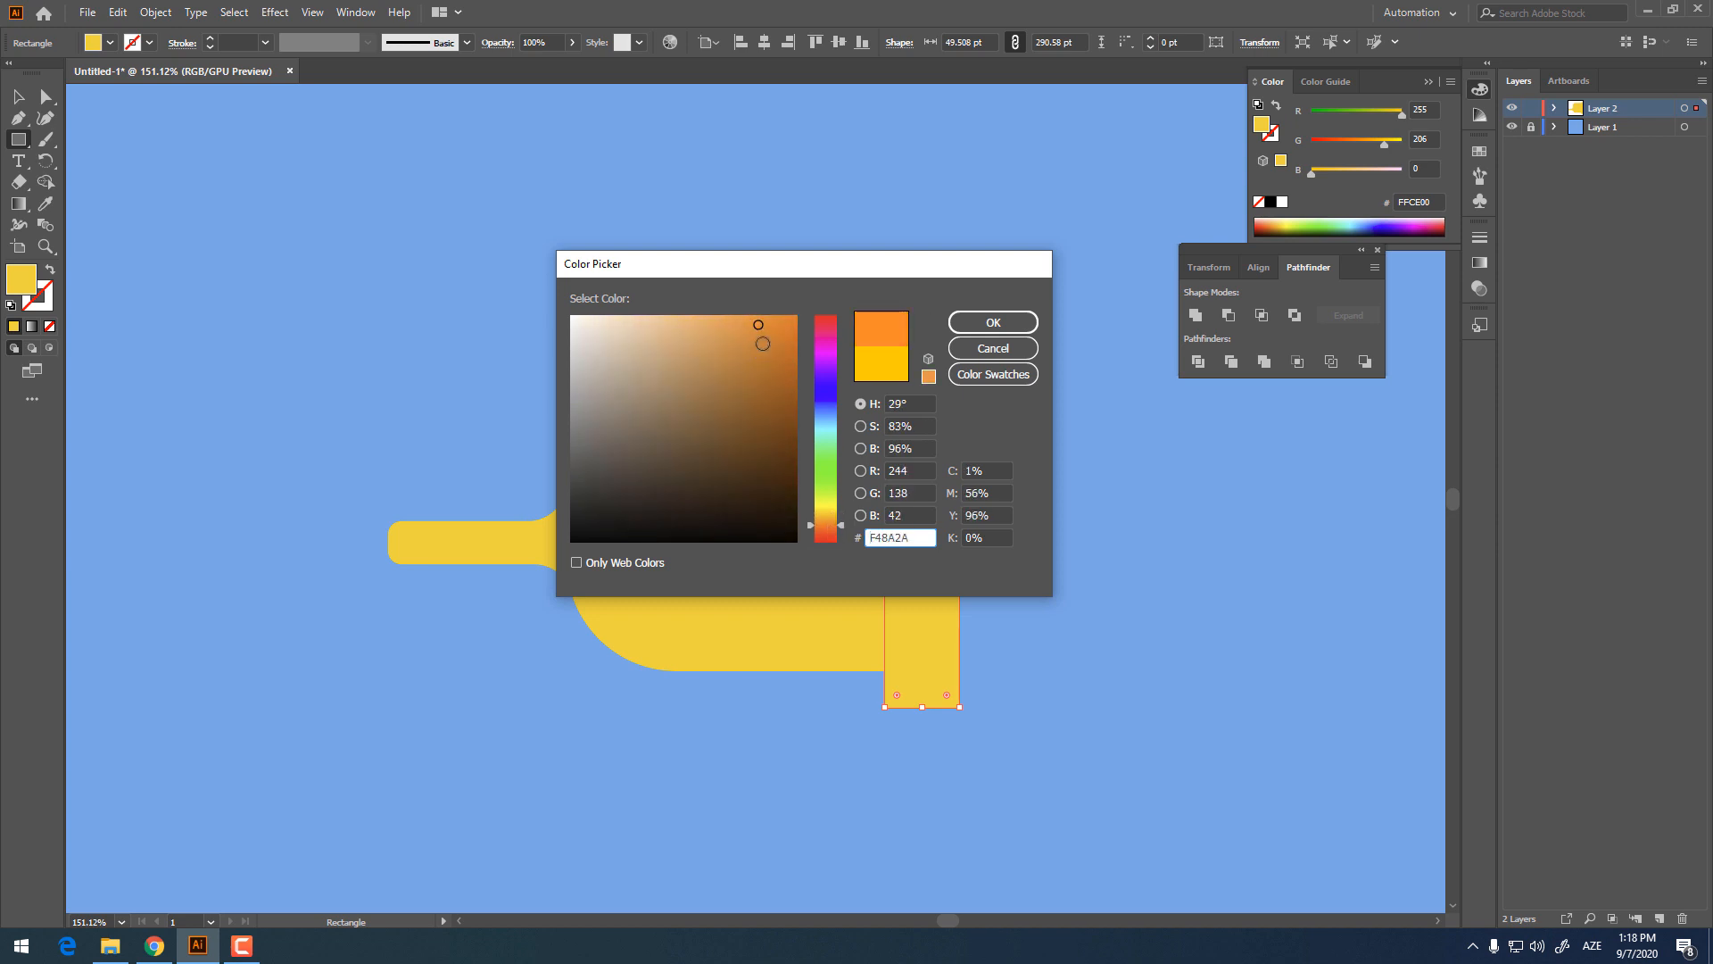
left_click(758, 329)
left_click(993, 323)
Step: Align the vertical centers of the orange strip and the yellow body
left_click_drag(485, 287, 414, 280)
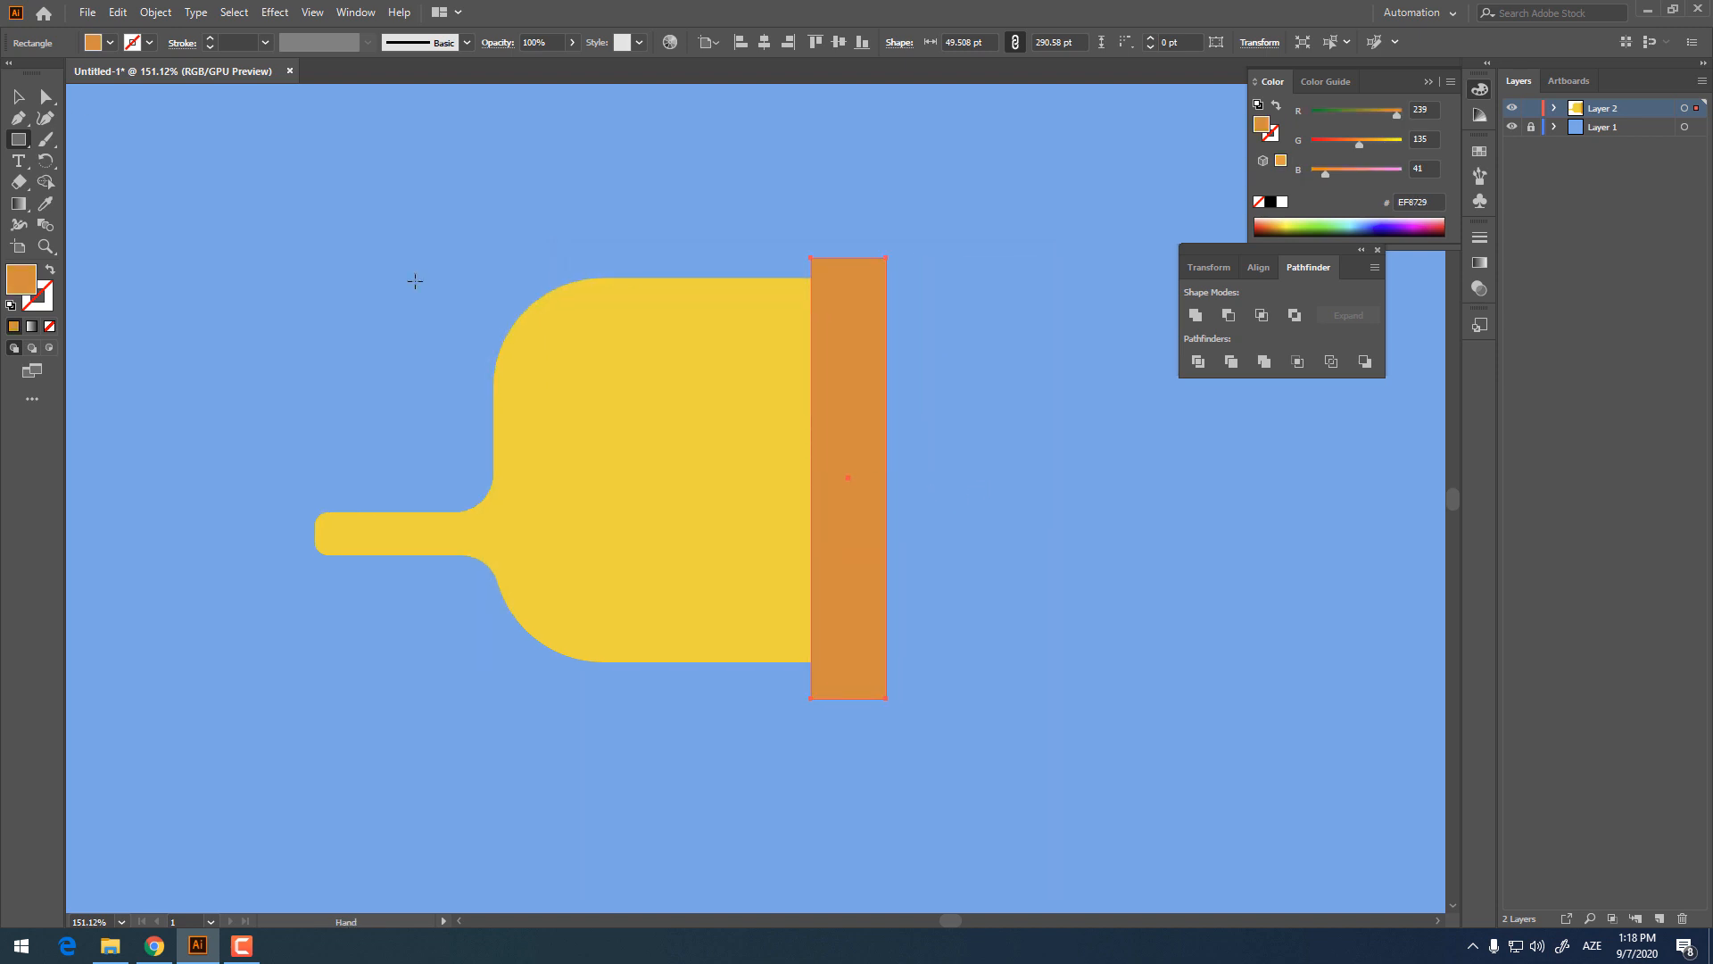
key("v")
left_click_drag(268, 206, 856, 375)
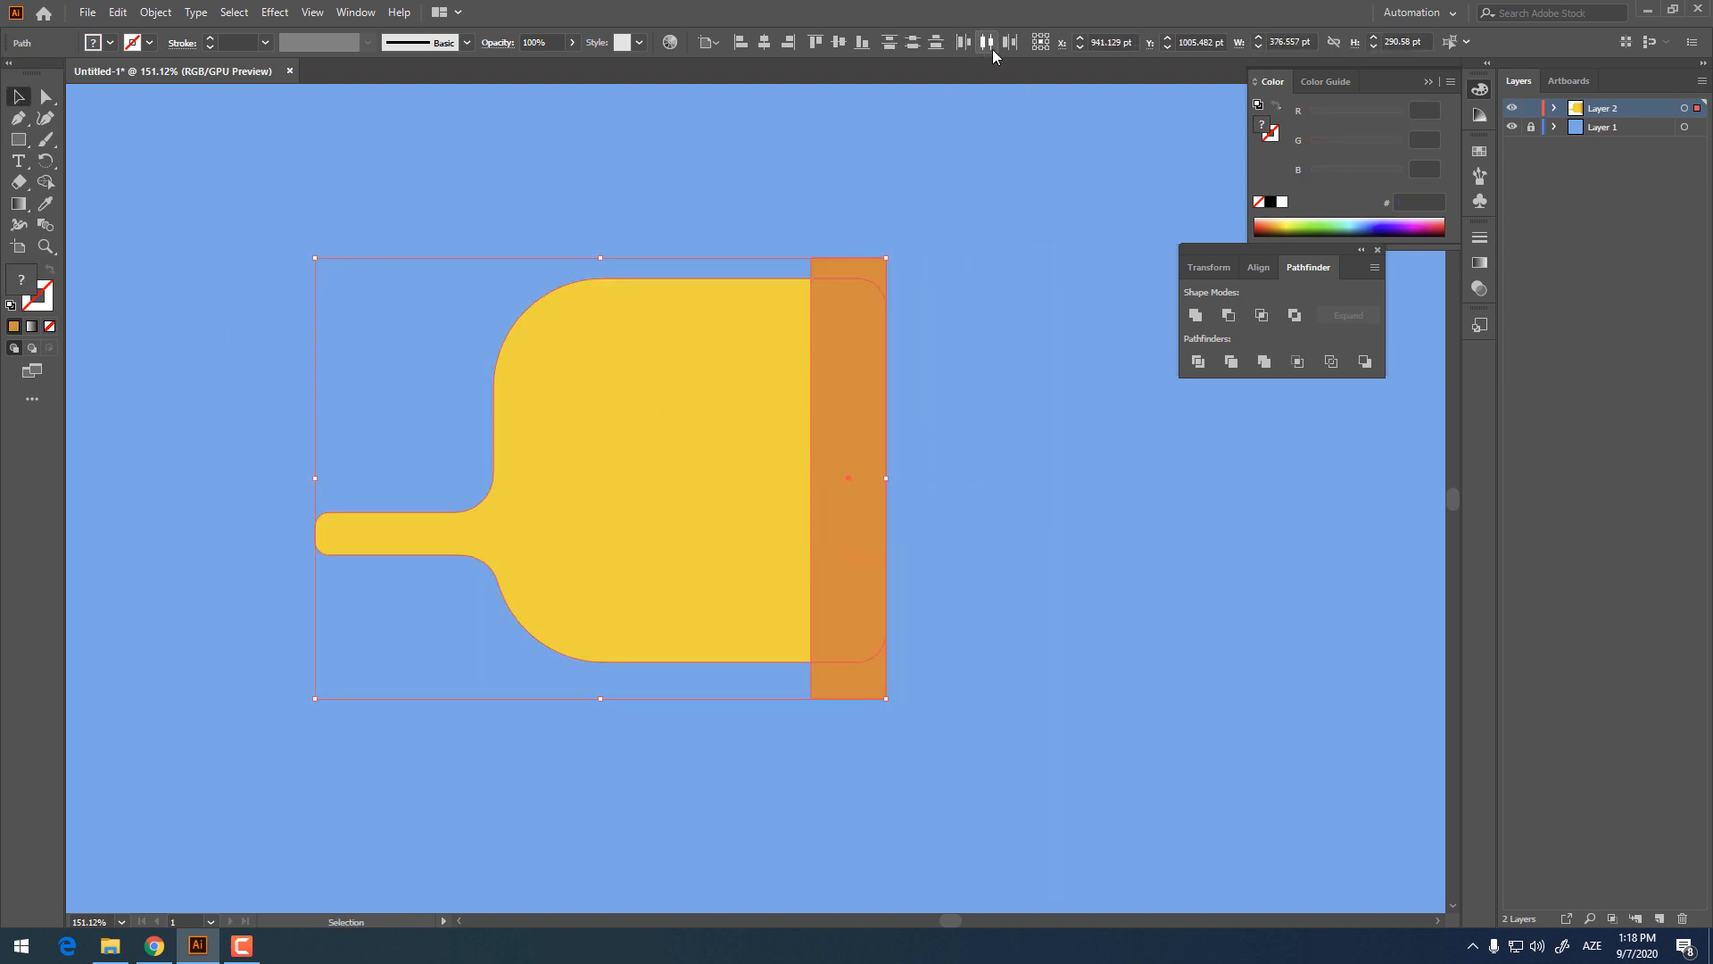
left_click(839, 41)
left_click(169, 340)
Step: Change the strip's fill to the redder orange EF7437
left_click(826, 490)
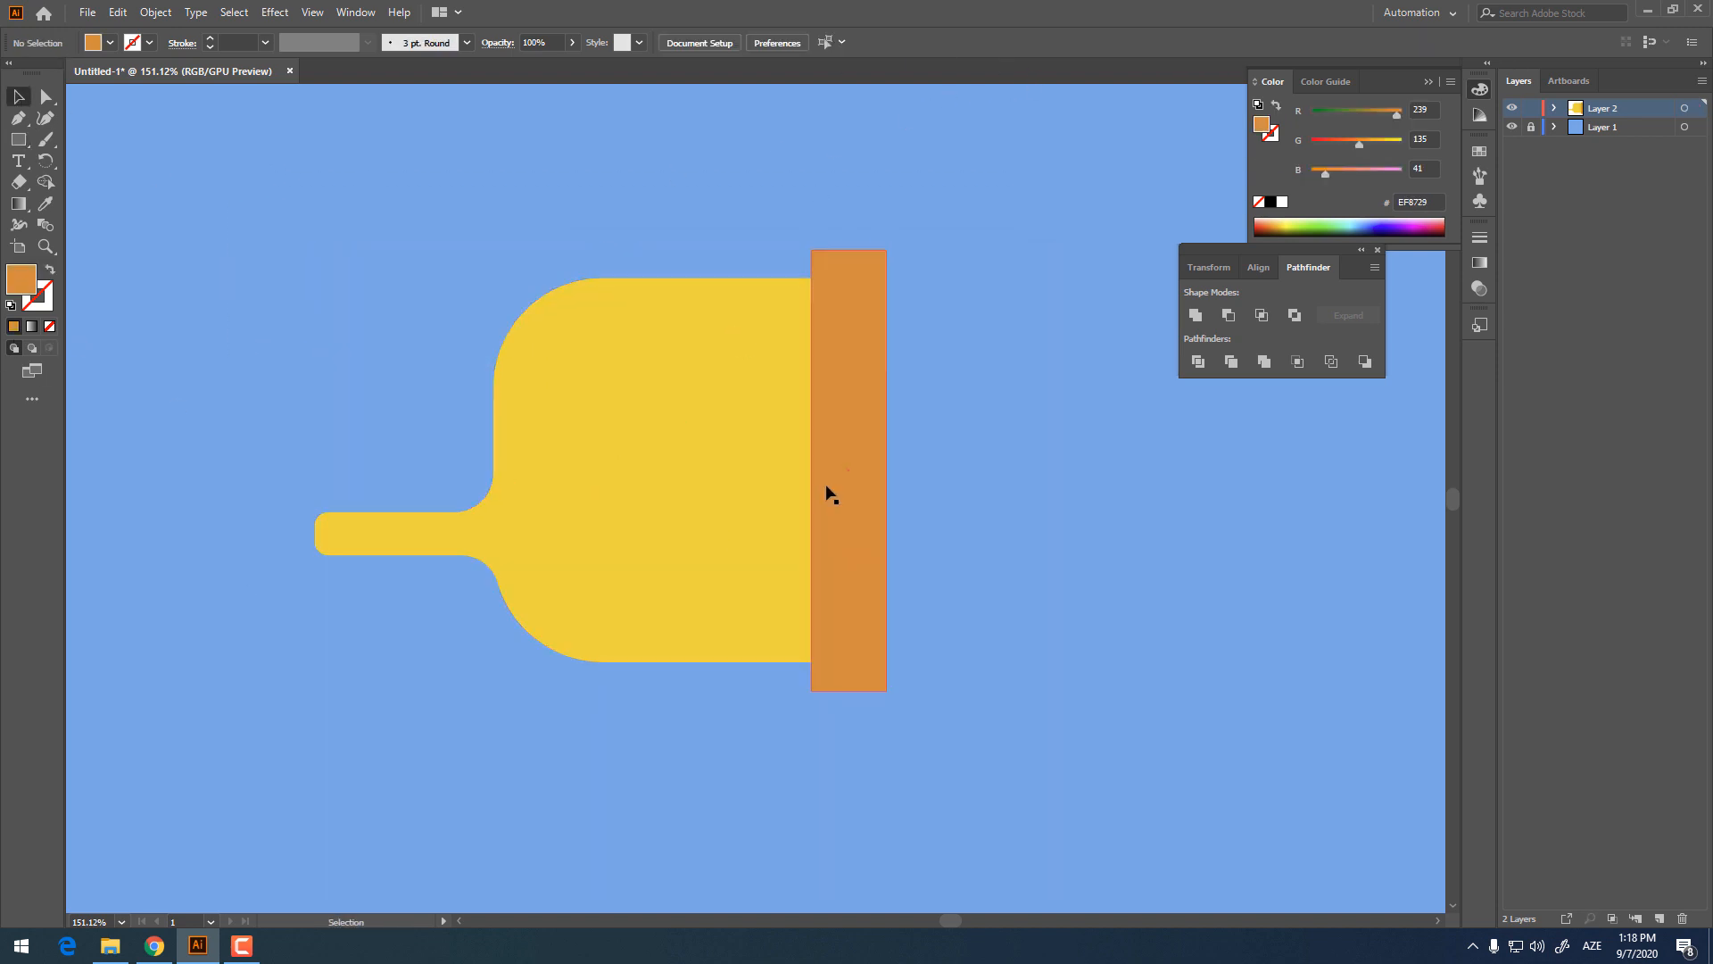
double_click(18, 280)
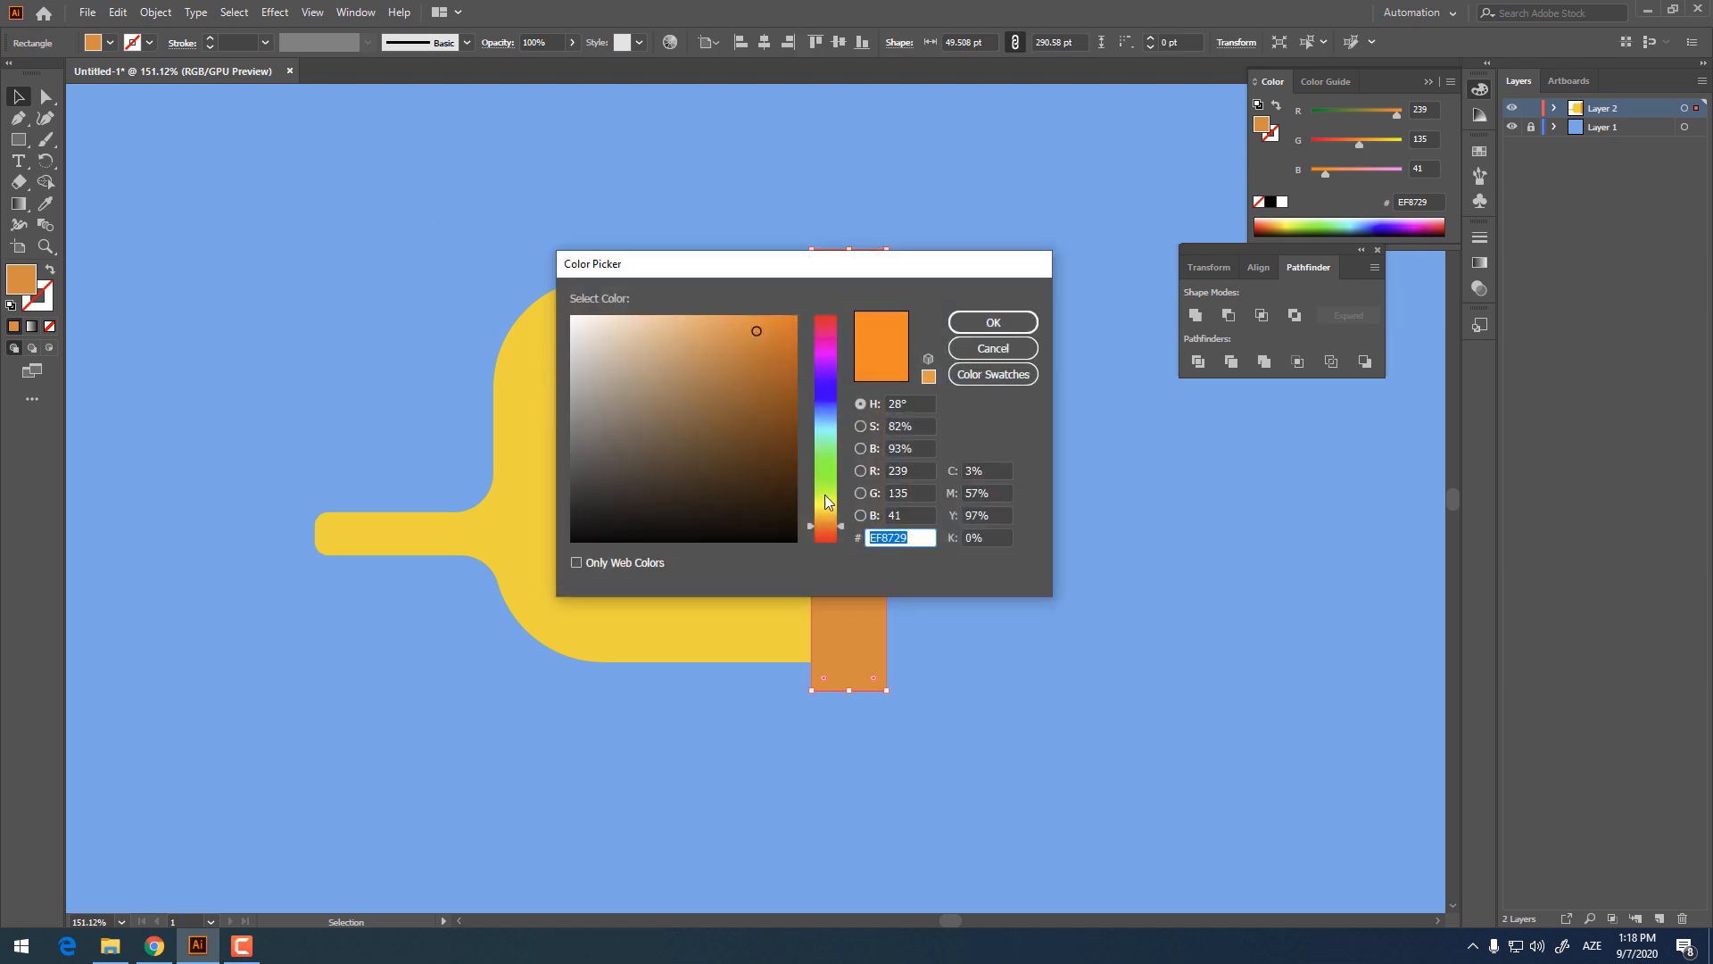
left_click(827, 532)
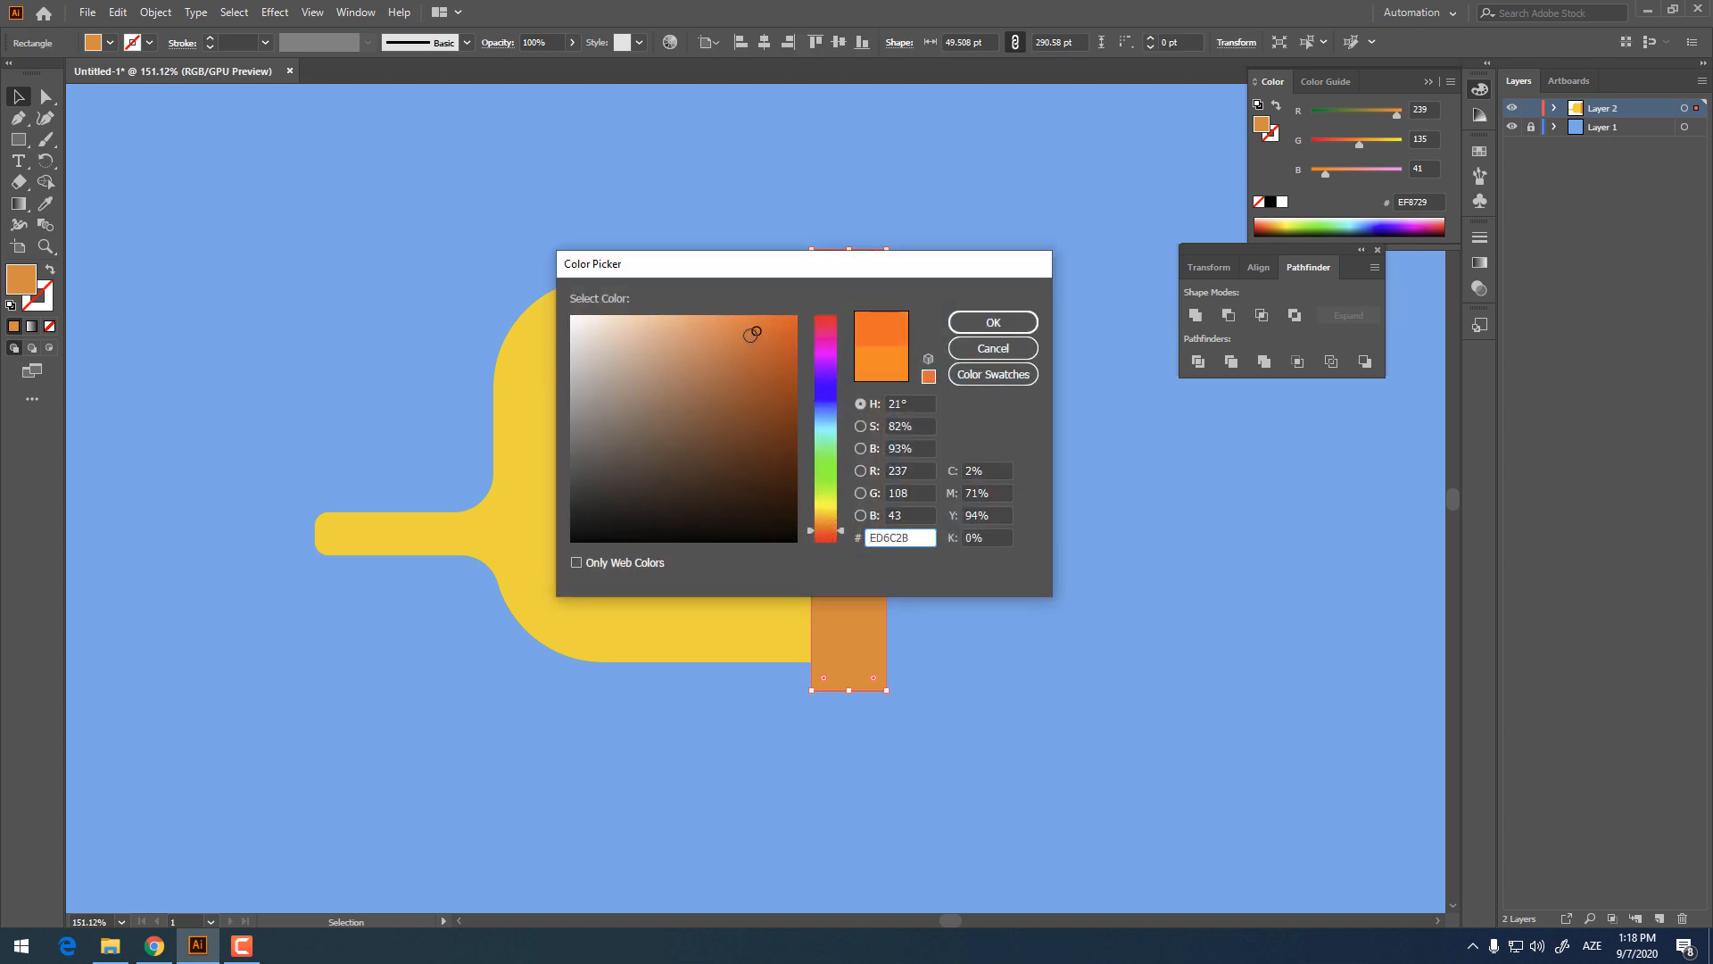
left_click(745, 330)
left_click(993, 322)
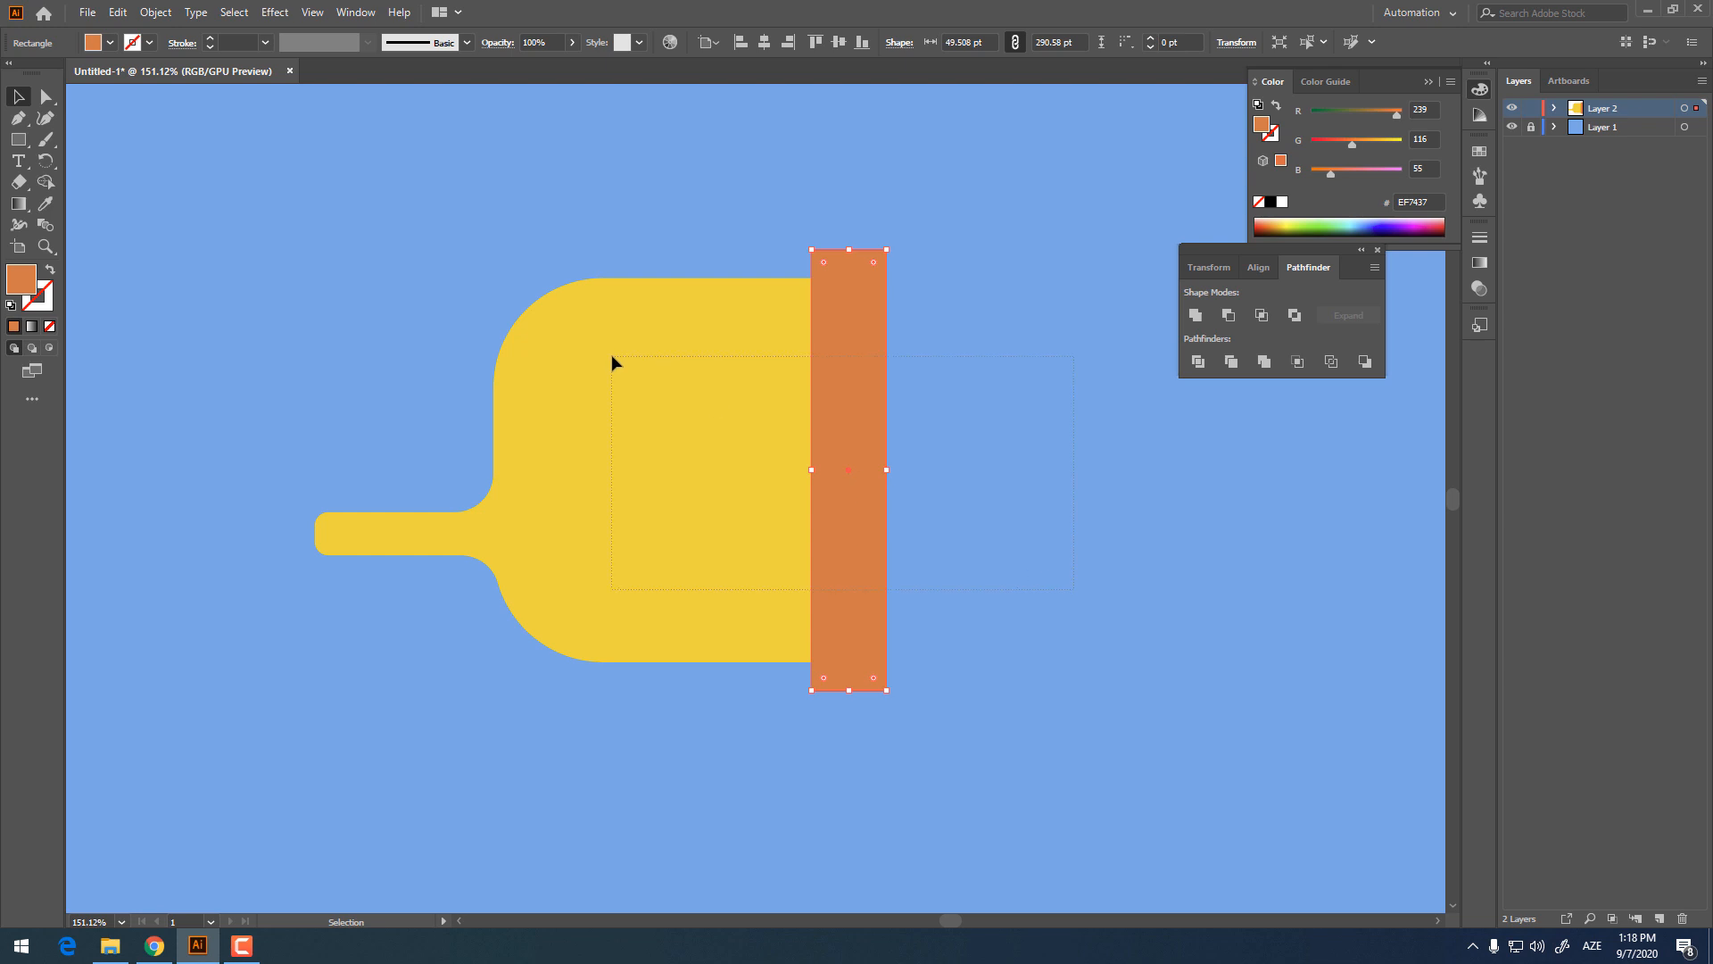
Step: Divide the overlapping yellow body and orange strip with Pathfinder and ungroup the resulting pieces
left_click_drag(612, 361, 612, 361)
left_click(1200, 363)
right_click(775, 395)
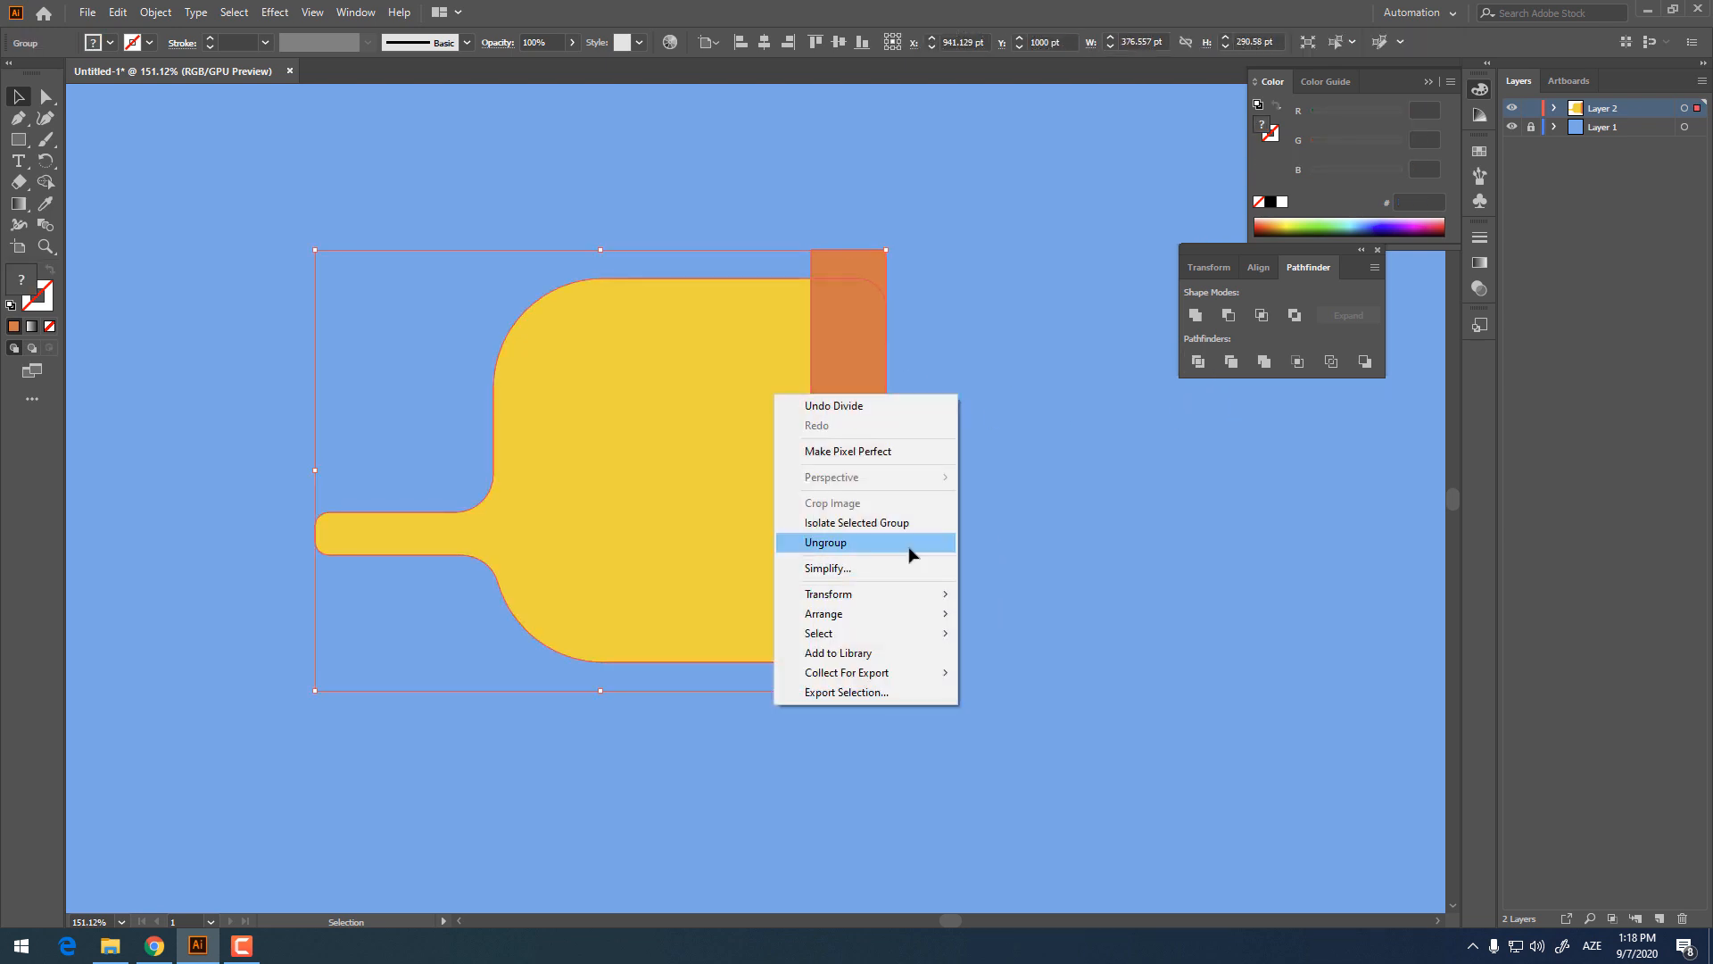
left_click(912, 543)
Step: Delete the pieces of the orange strip that stick out beyond the body's outline
left_click(925, 687)
left_click(866, 646)
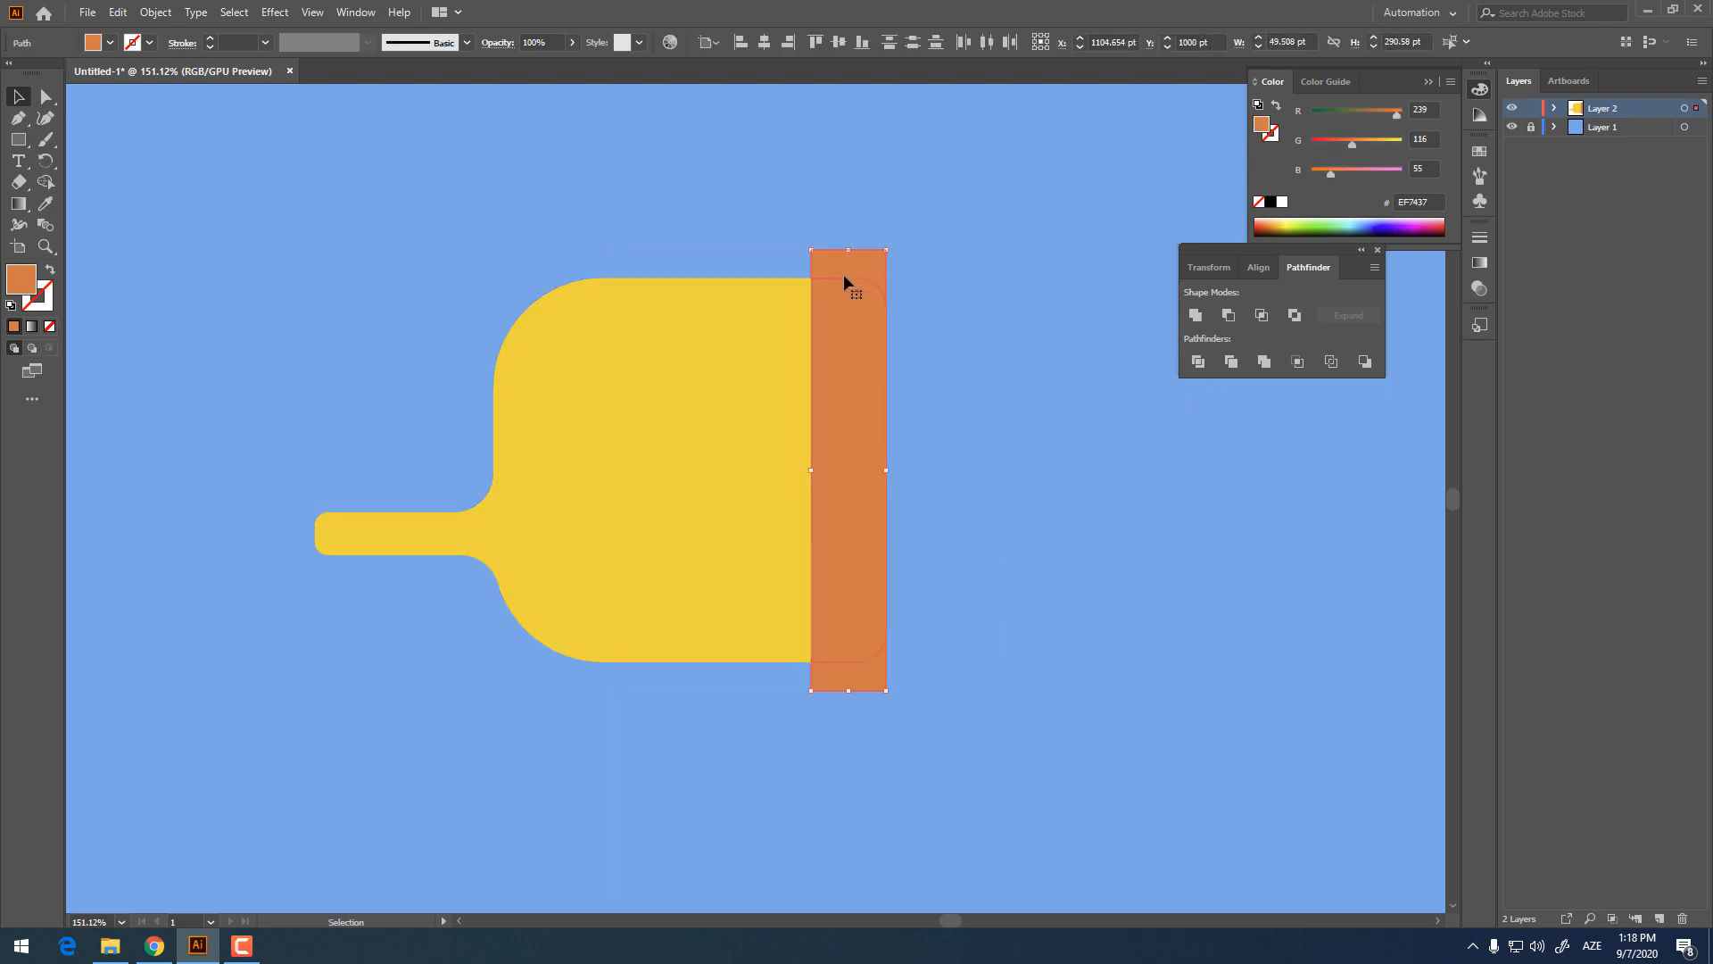
key("Delete")
Step: Draw a straight vertical Pen line across the body's left half past both edges, and swap its fill and stroke
left_click(17, 118)
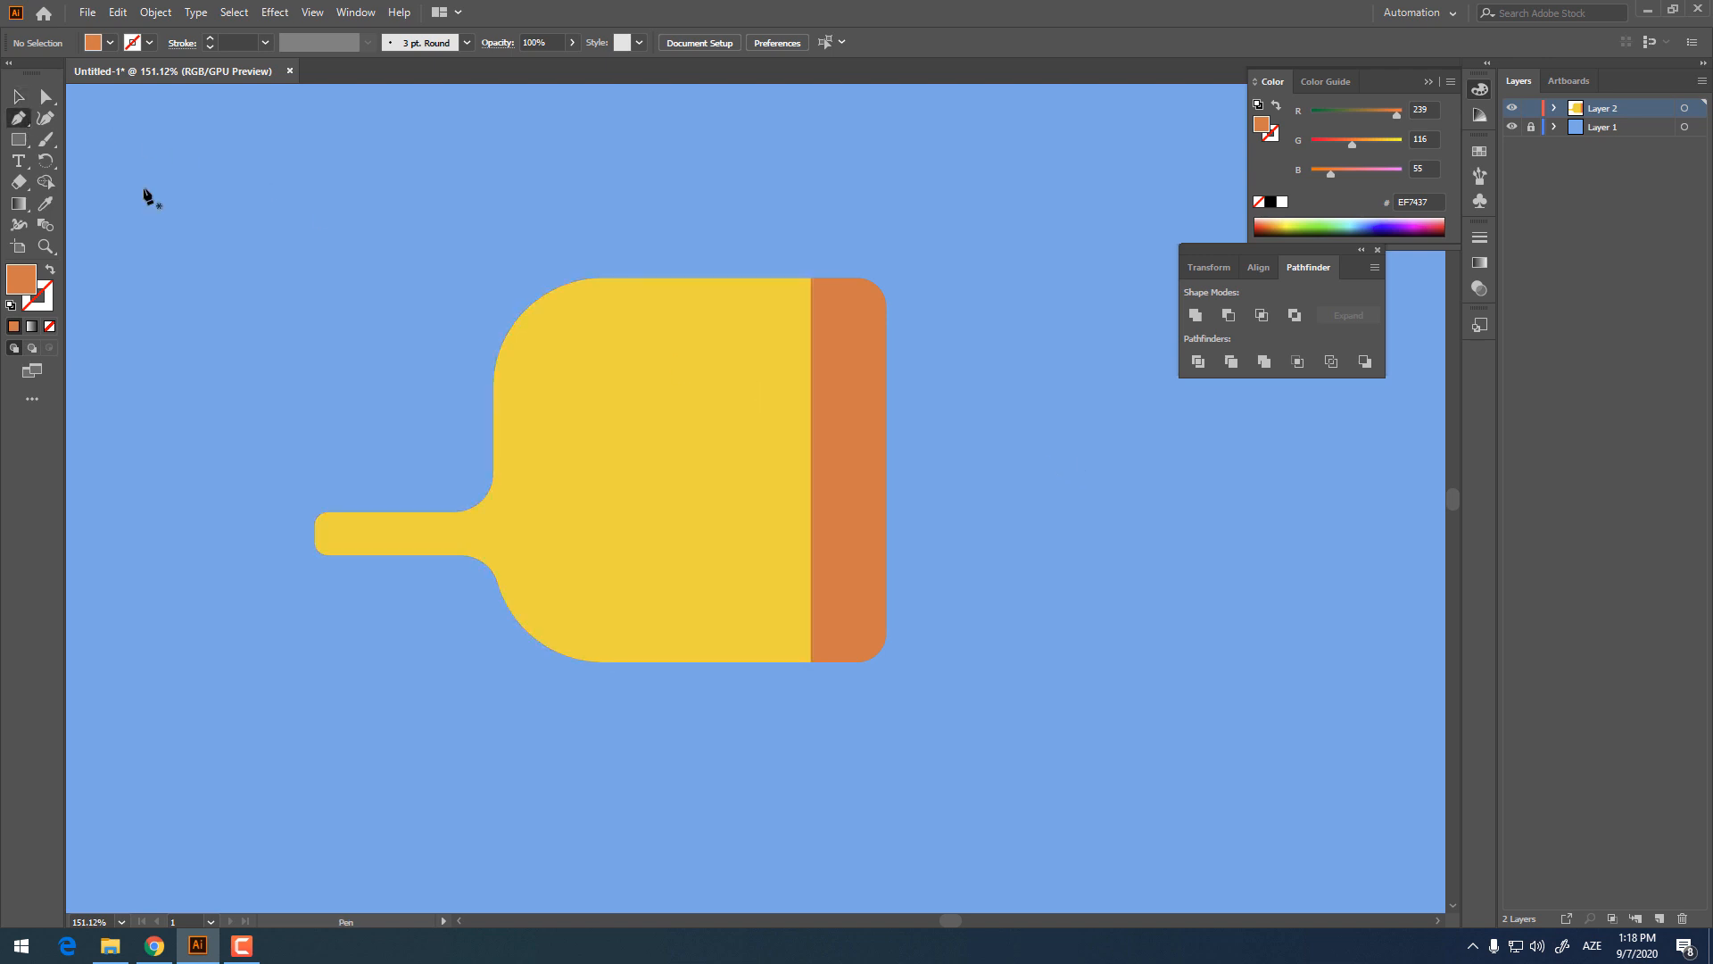
left_click(631, 259)
left_click(630, 718, "shift")
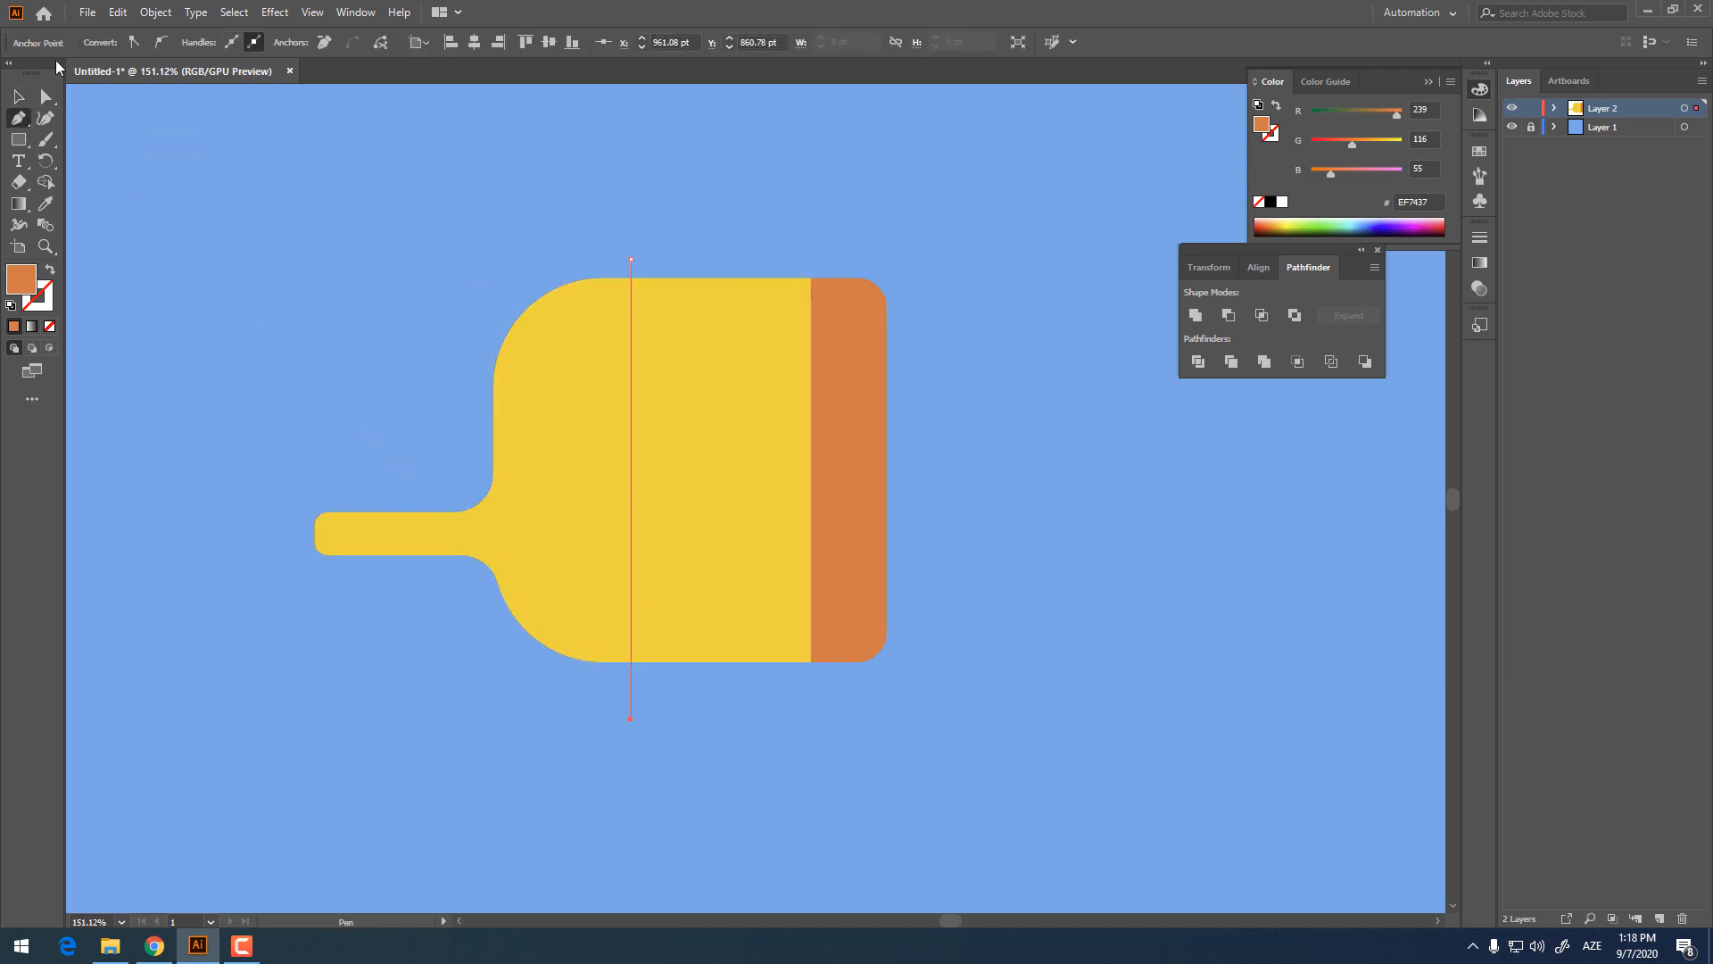
left_click(26, 99)
left_click(50, 271)
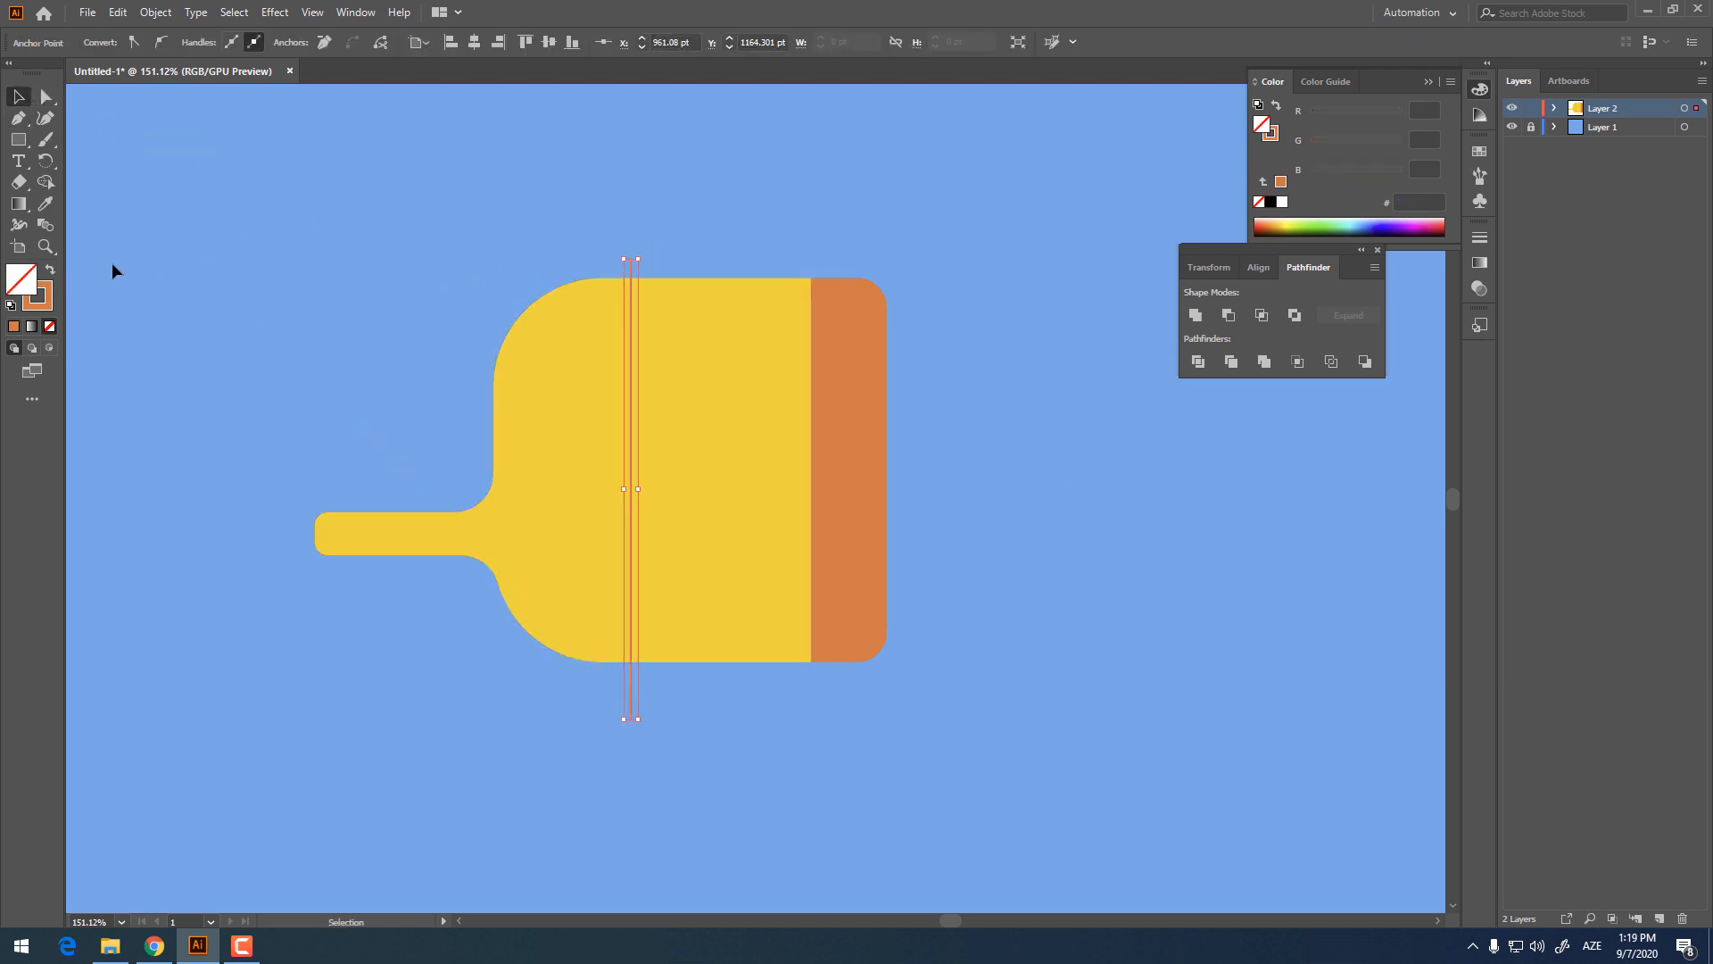
Step: Set the vertical line's stroke color to orange FF9D00
double_click(42, 301)
left_click_drag(822, 530, 826, 522)
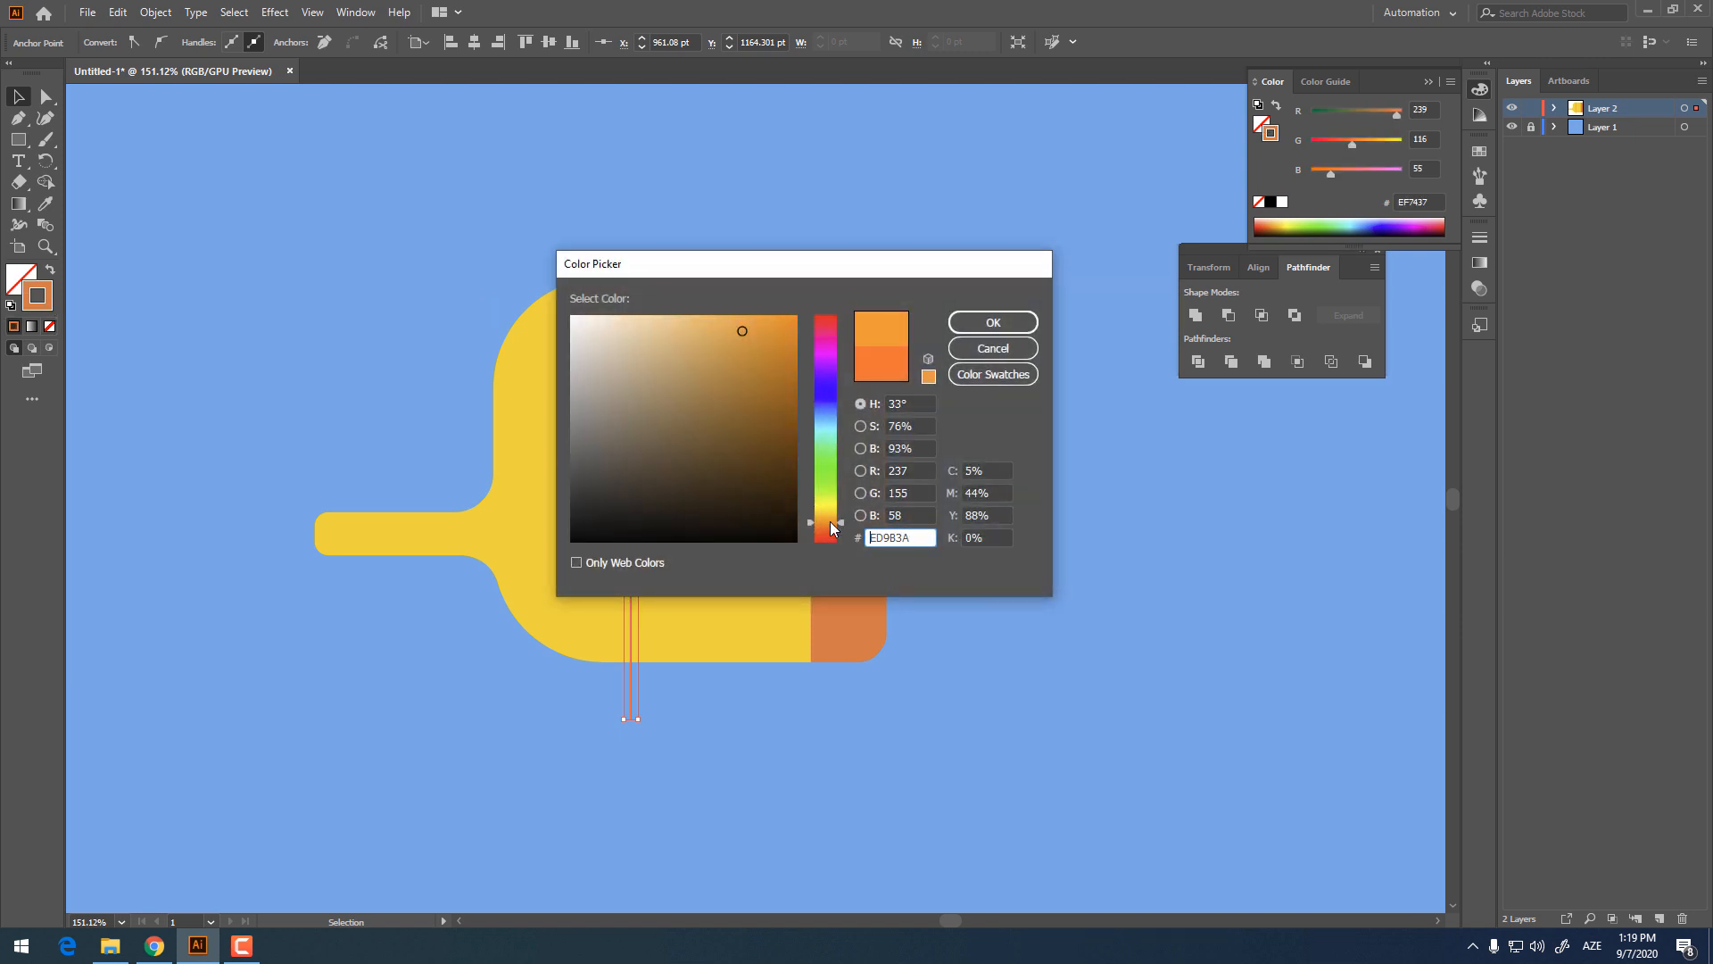
left_click_drag(797, 317, 807, 305)
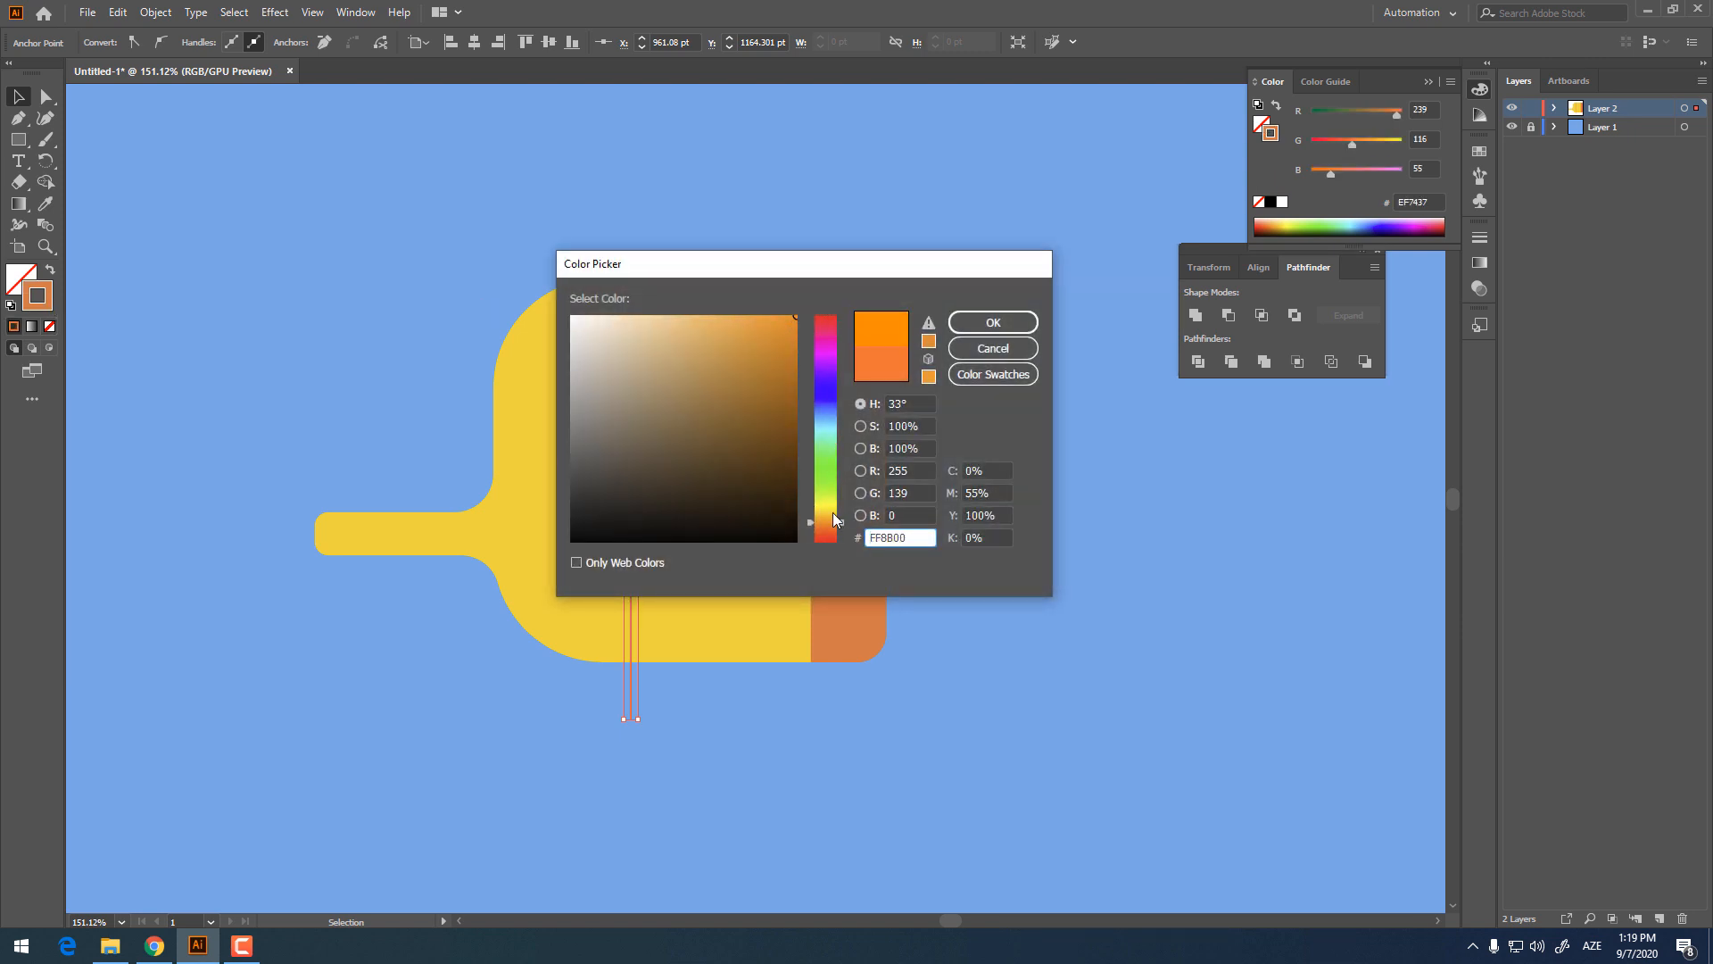
left_click_drag(823, 522, 825, 519)
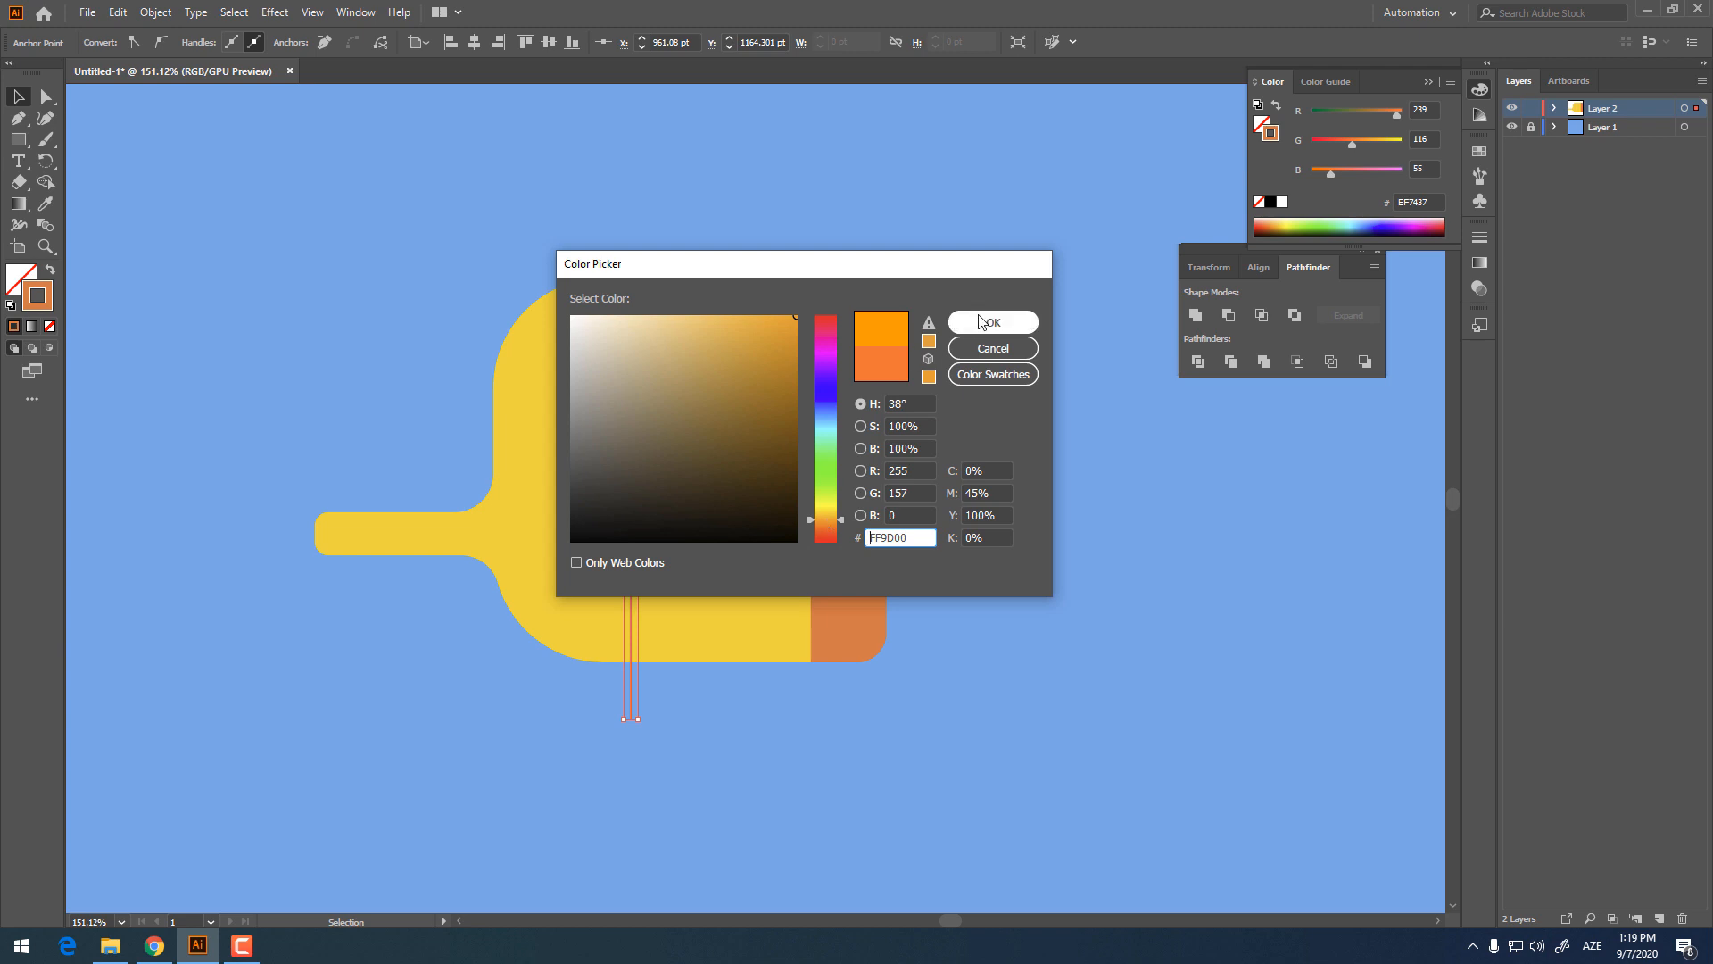
left_click(982, 322)
left_click(631, 265)
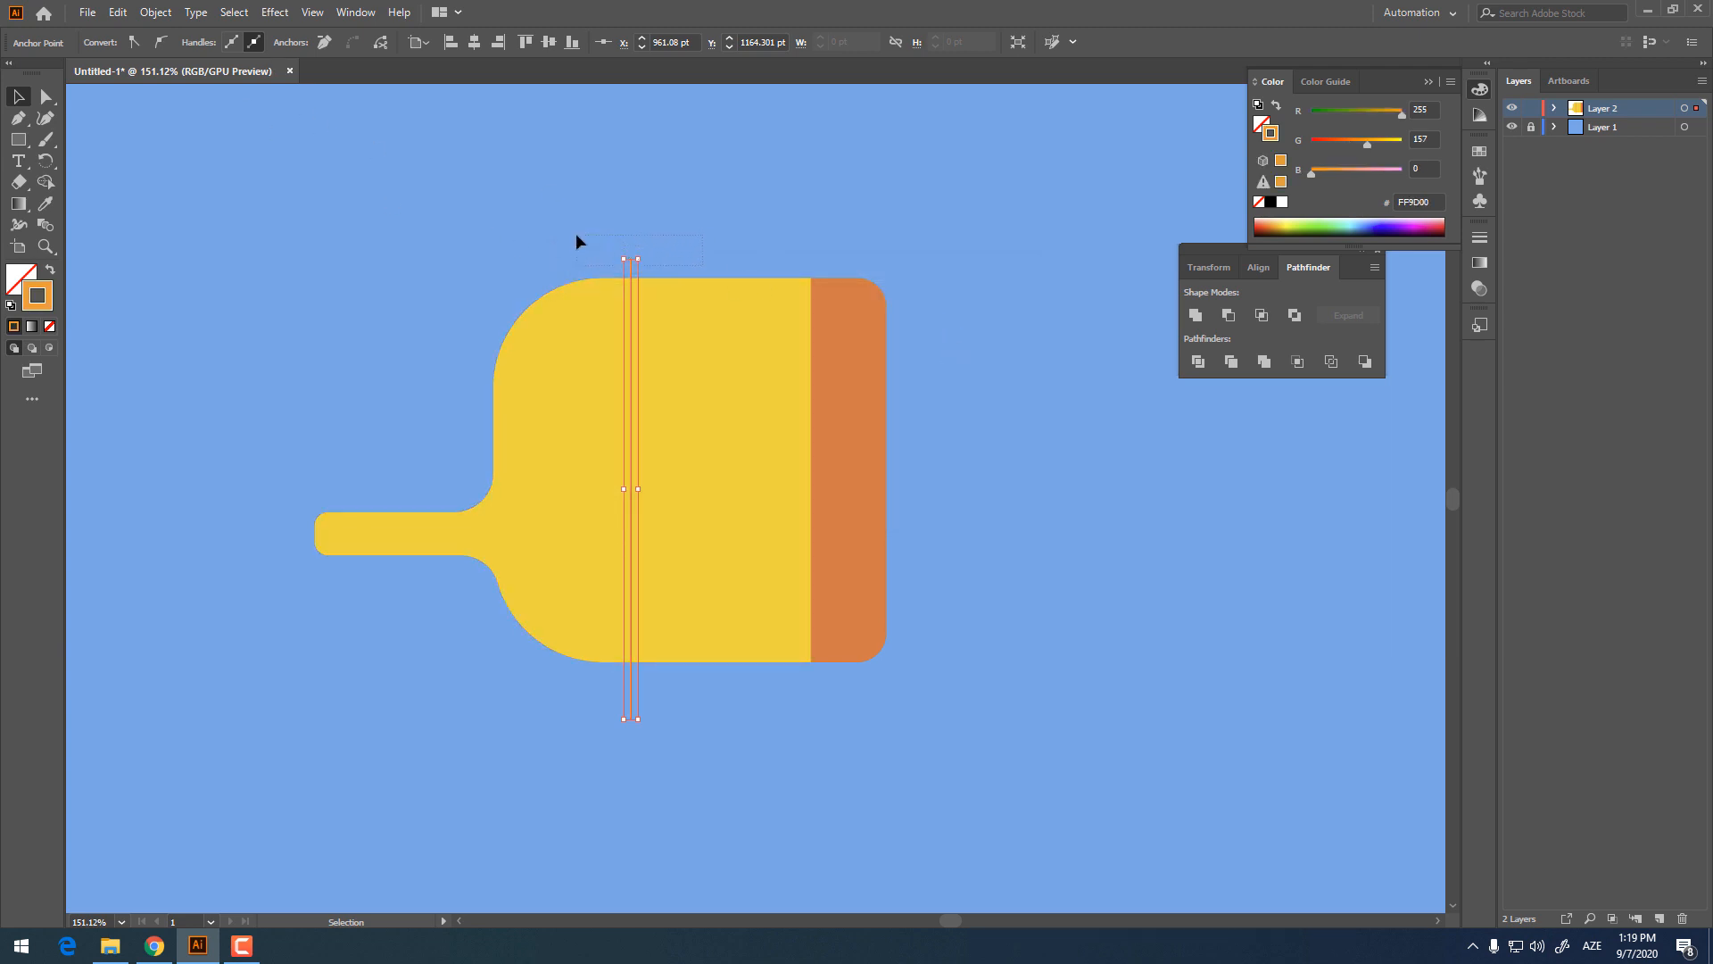
Step: Try a 30 pt stroke weight on the vertical line
left_click_drag(253, 42, 112, 34)
type("30")
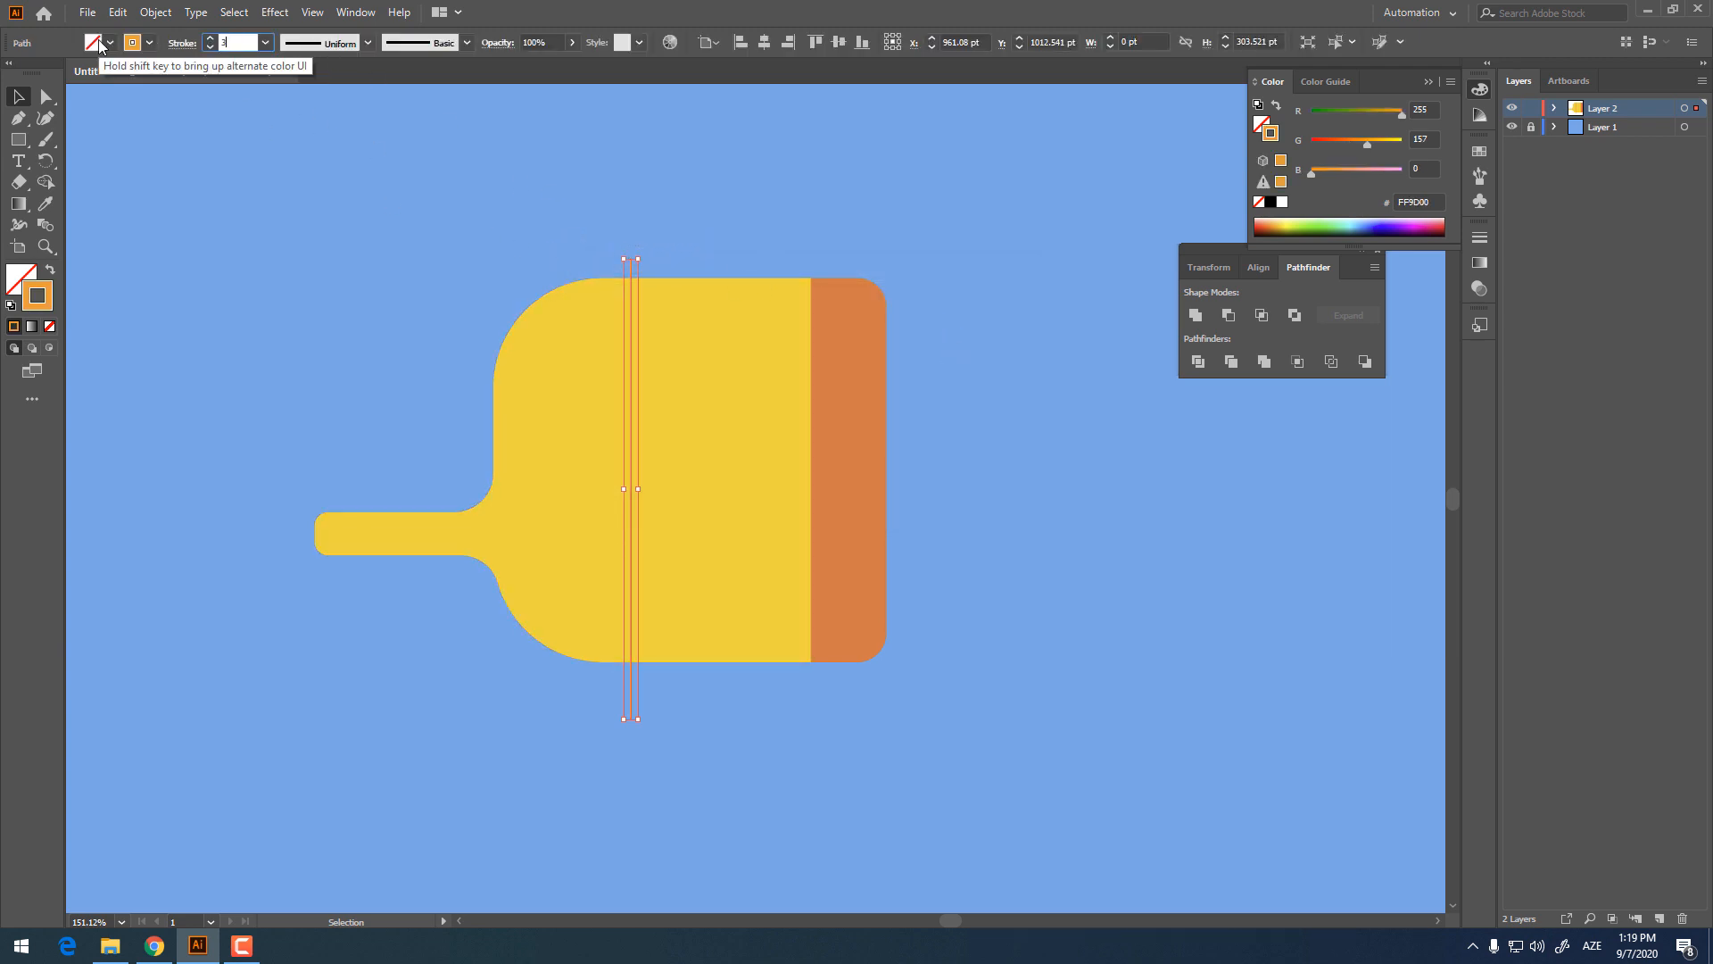
key("Return")
Step: Set the vertical line's stroke weight to 20 pt
left_click(262, 49)
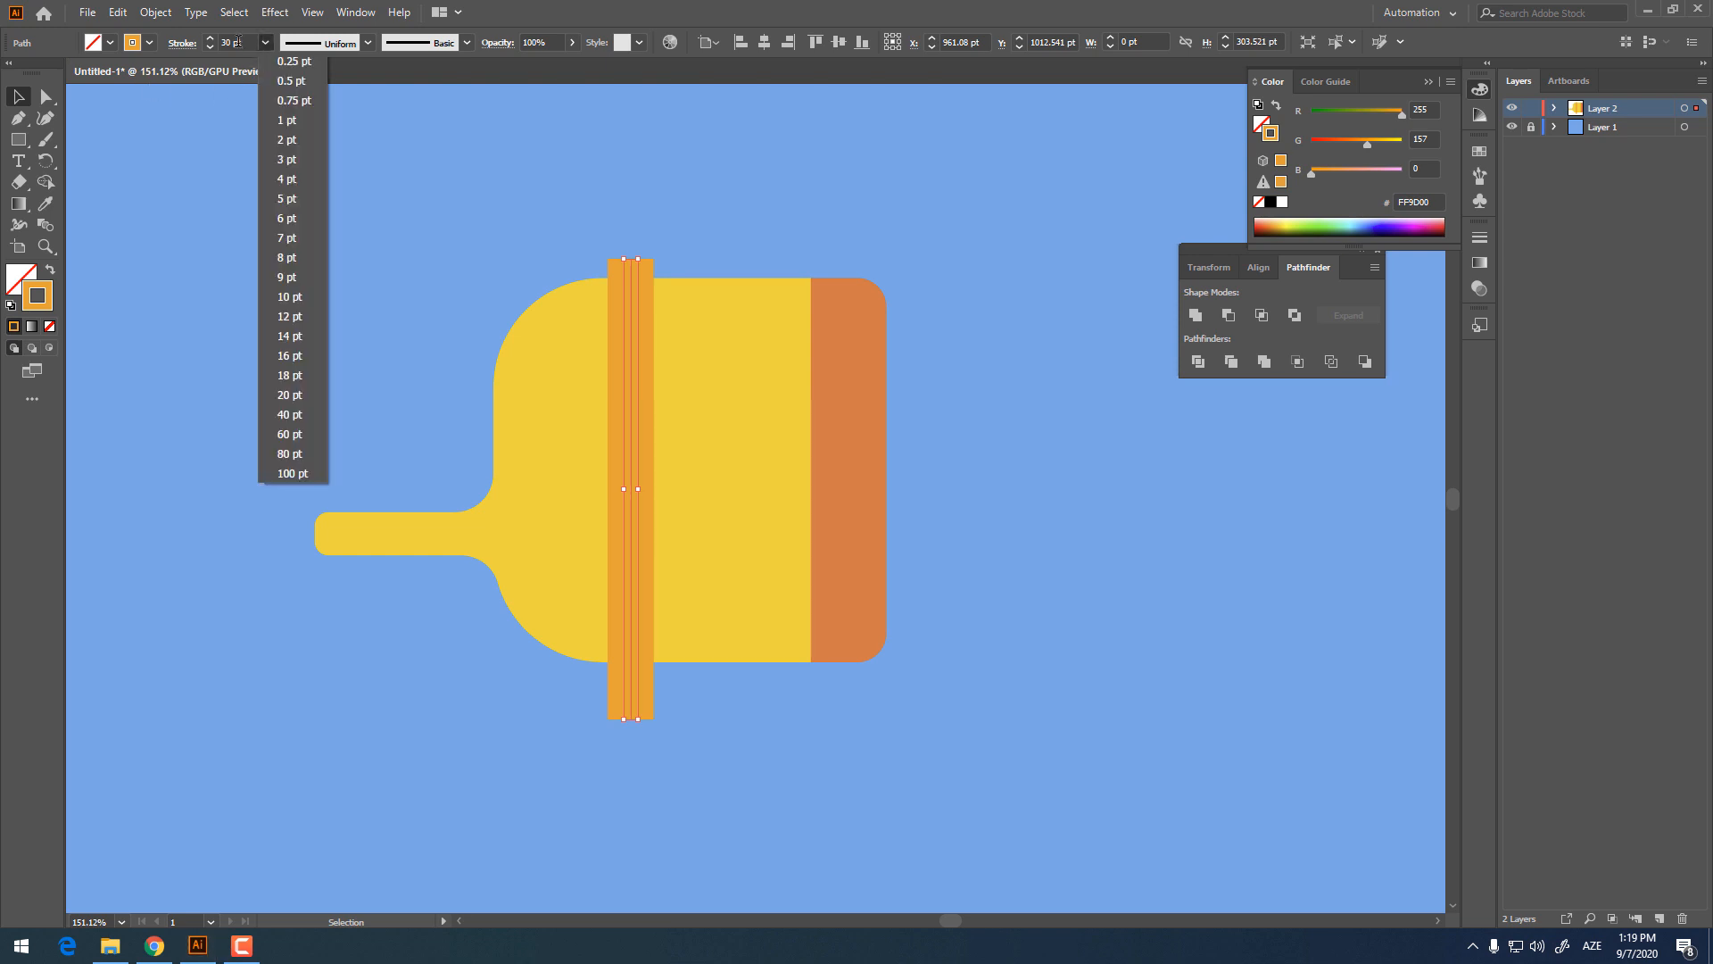
left_click(250, 43)
left_click_drag(250, 43, 110, 45)
type("20")
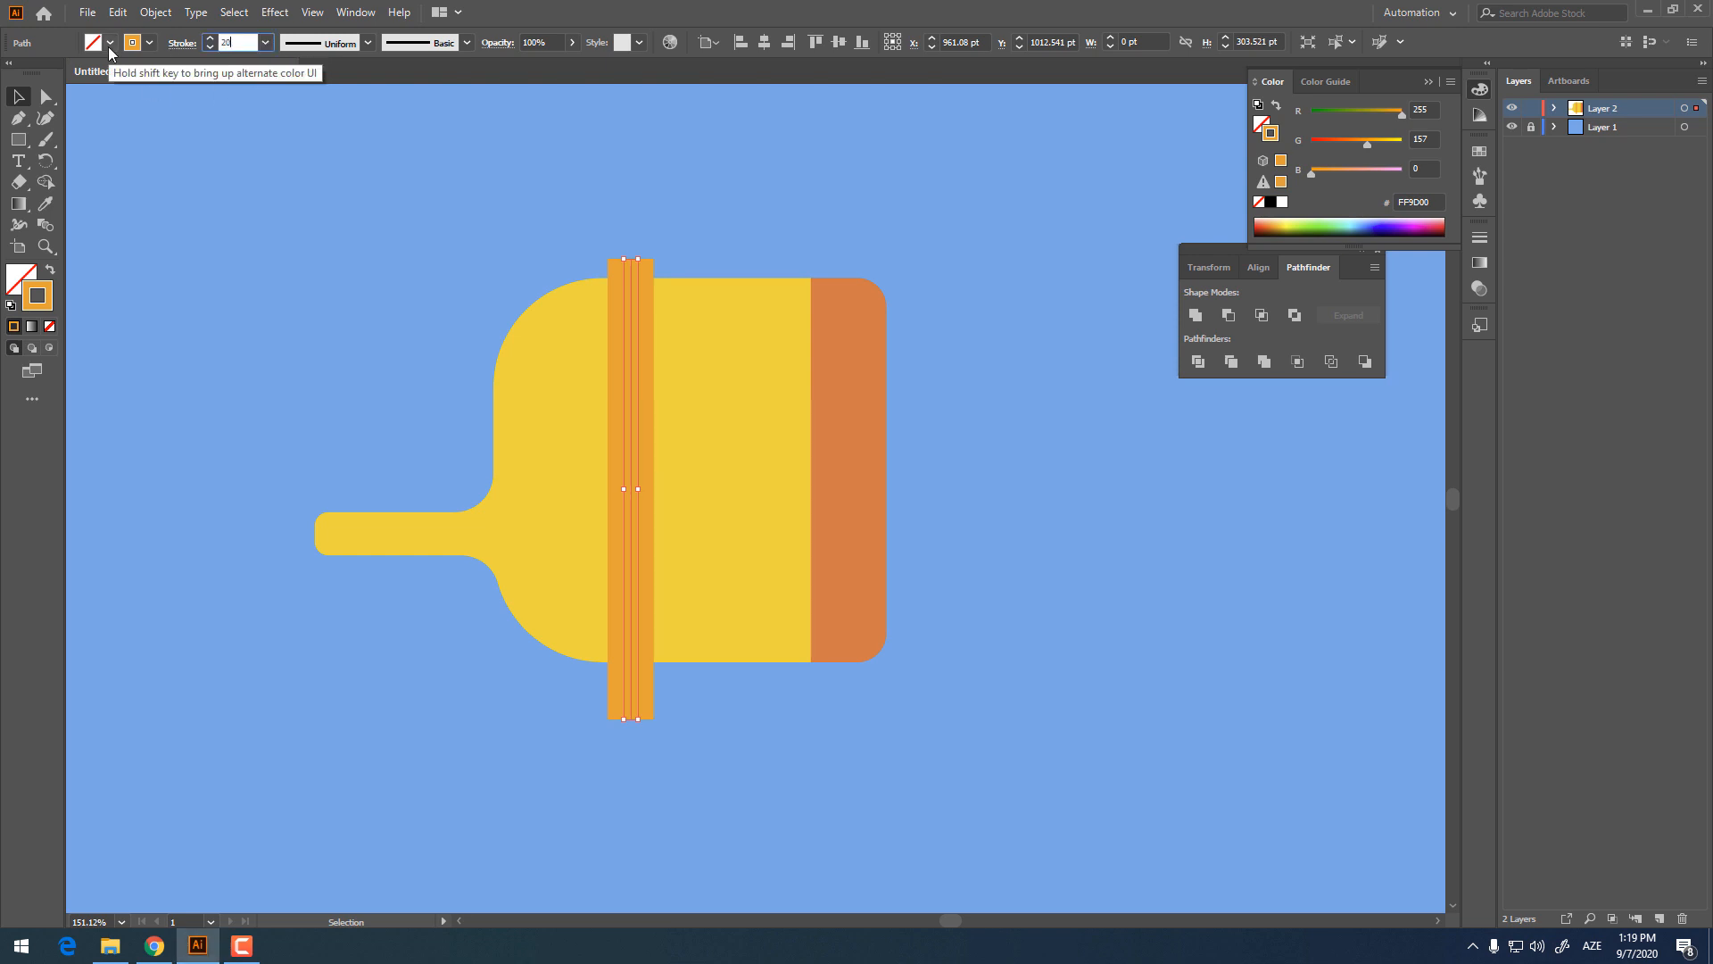
key("Return")
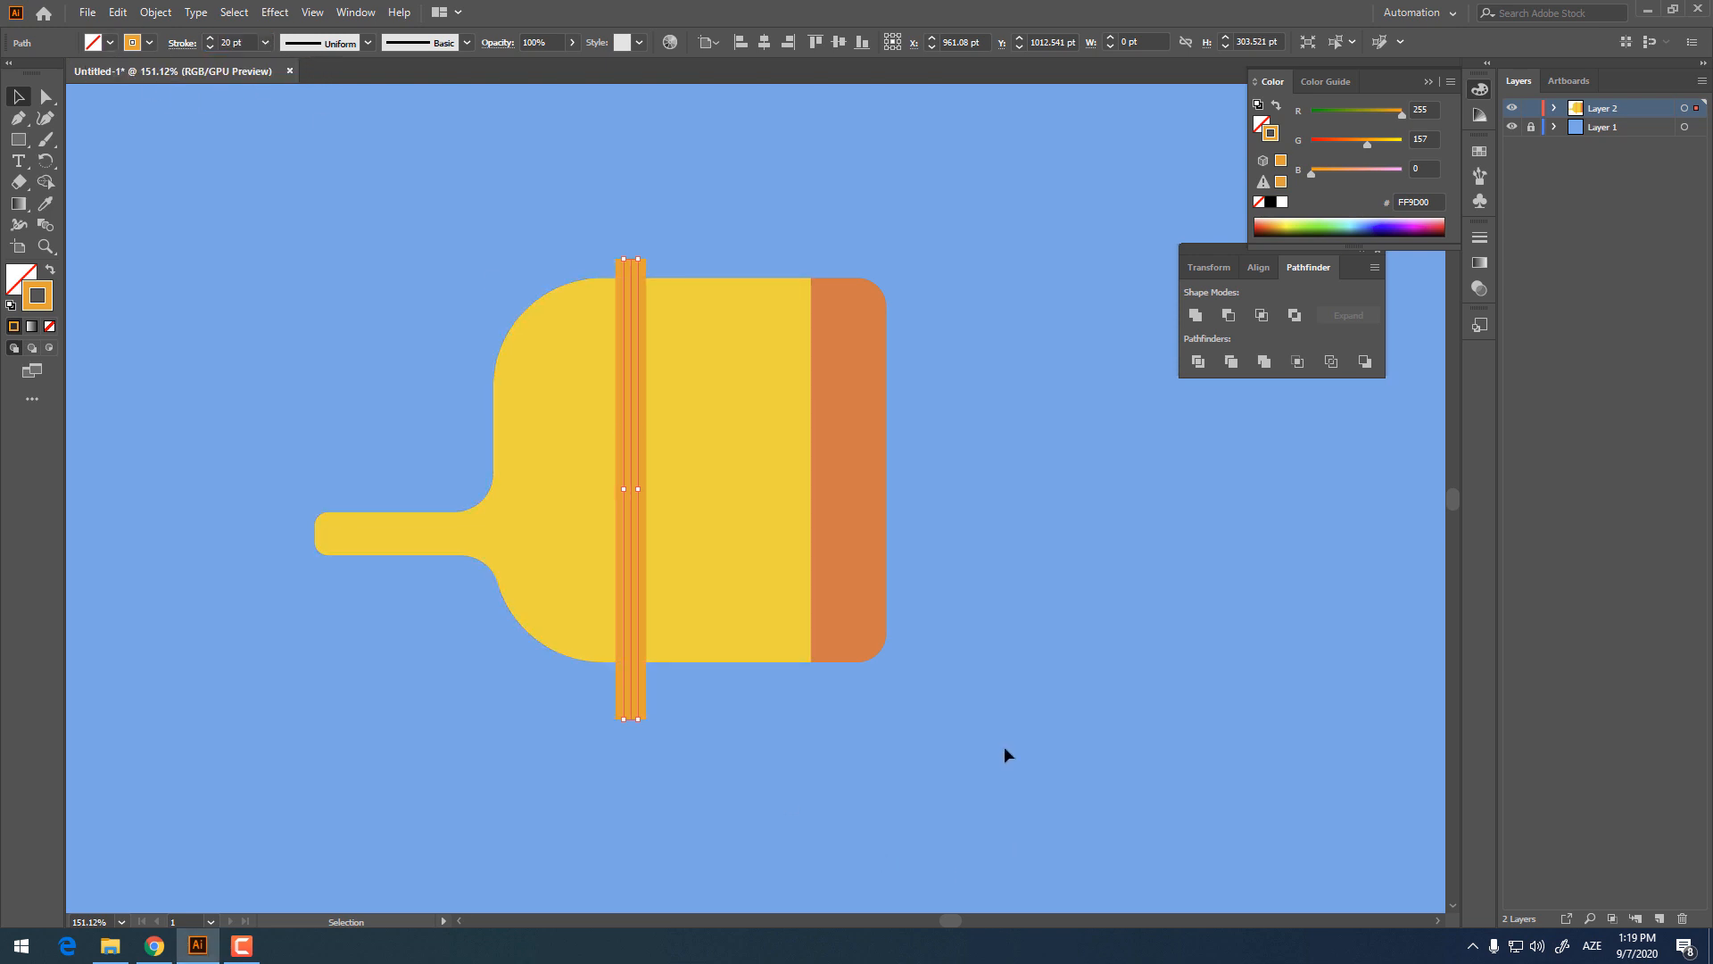
Step: Align the vertical centers of the line, the yellow body and the orange end band
left_click_drag(1005, 754, 481, 245)
left_click(840, 45)
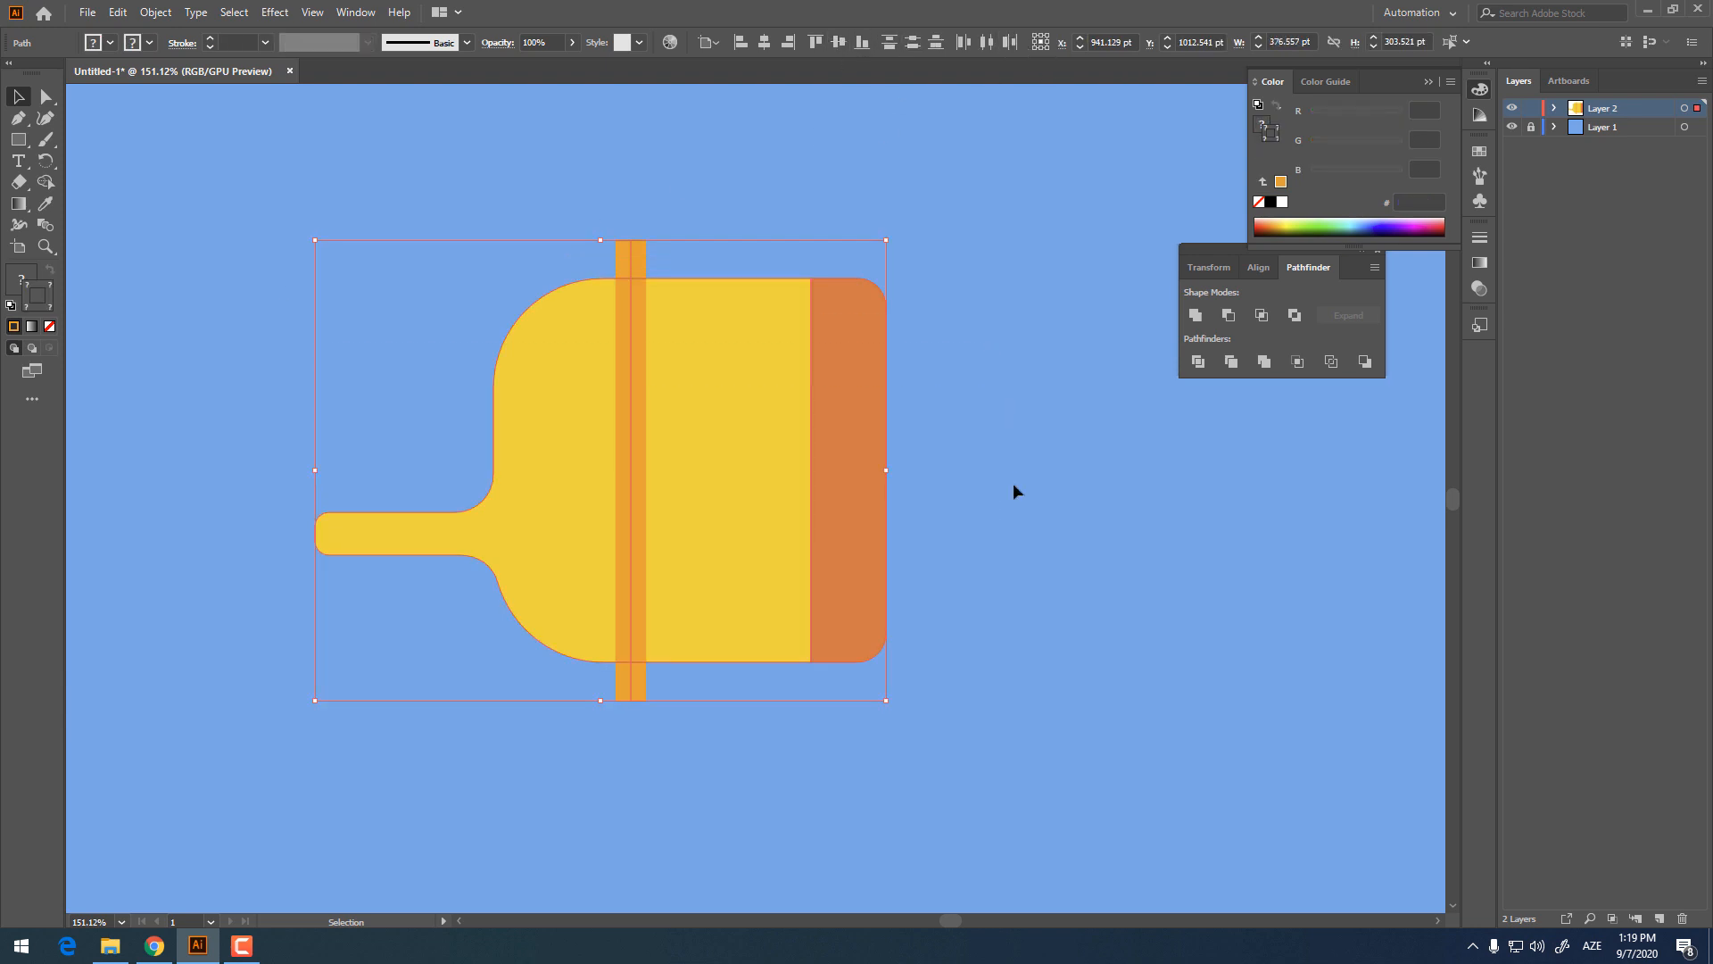
left_click(1014, 484)
Step: Start a Zig Zag effect on the vertical line with preview enabled and smooth points
left_click(630, 428)
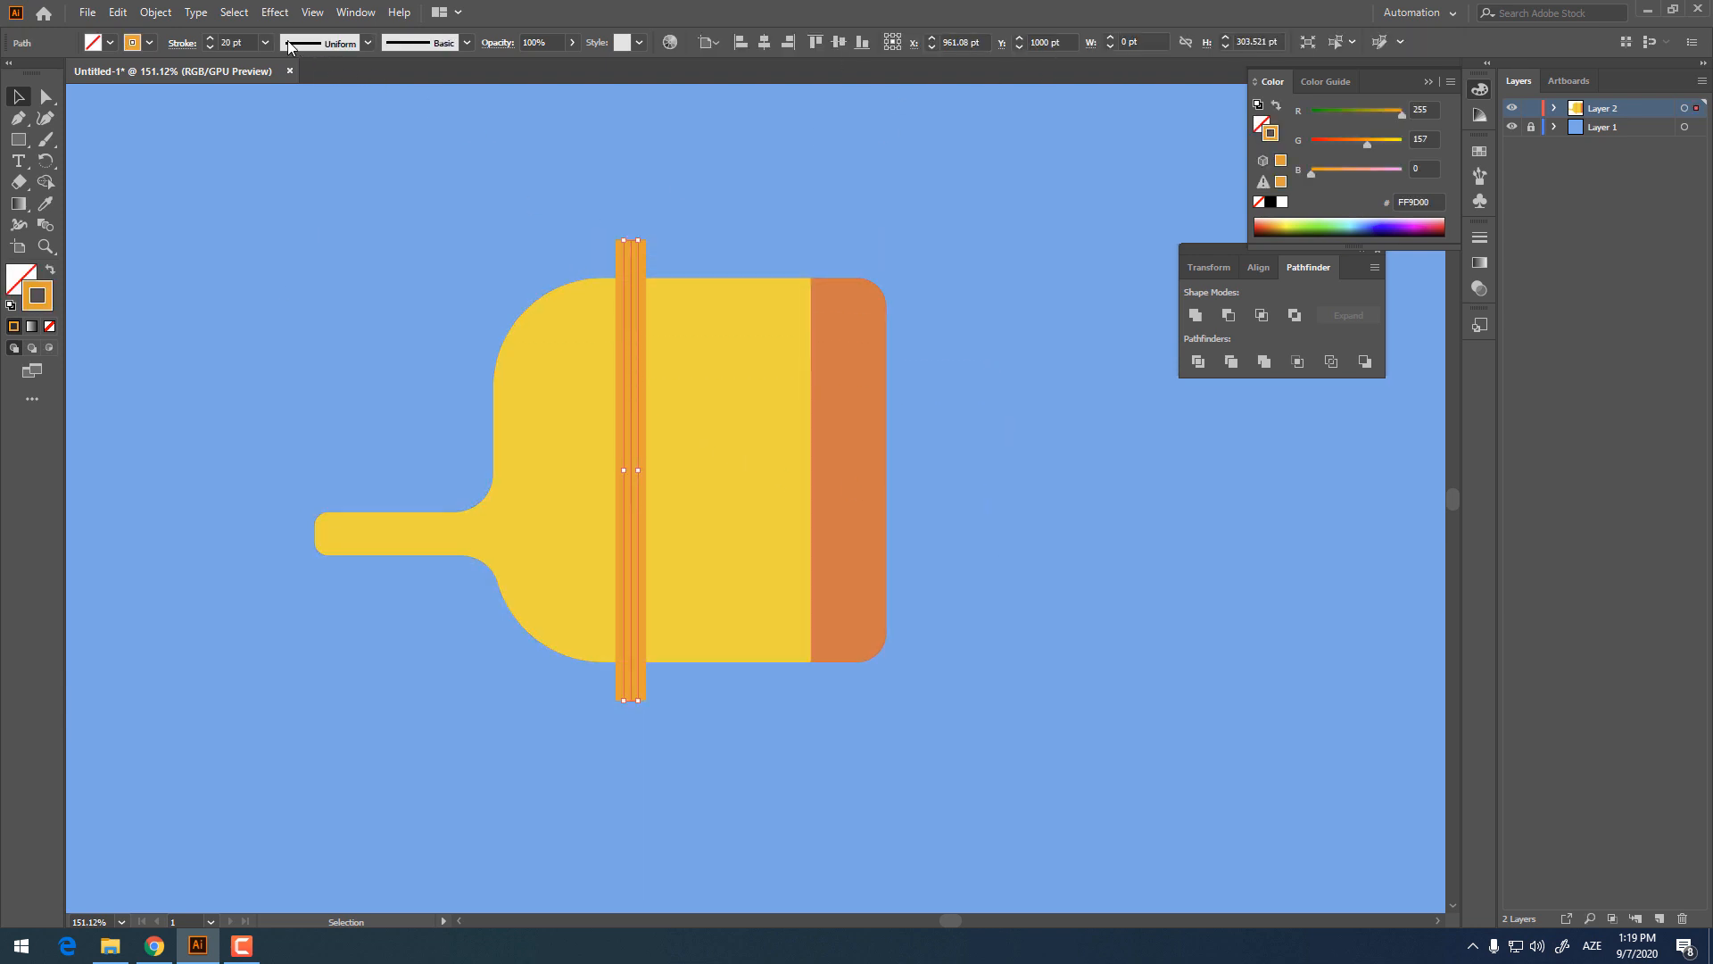
left_click(275, 12)
mouse_move(357, 157)
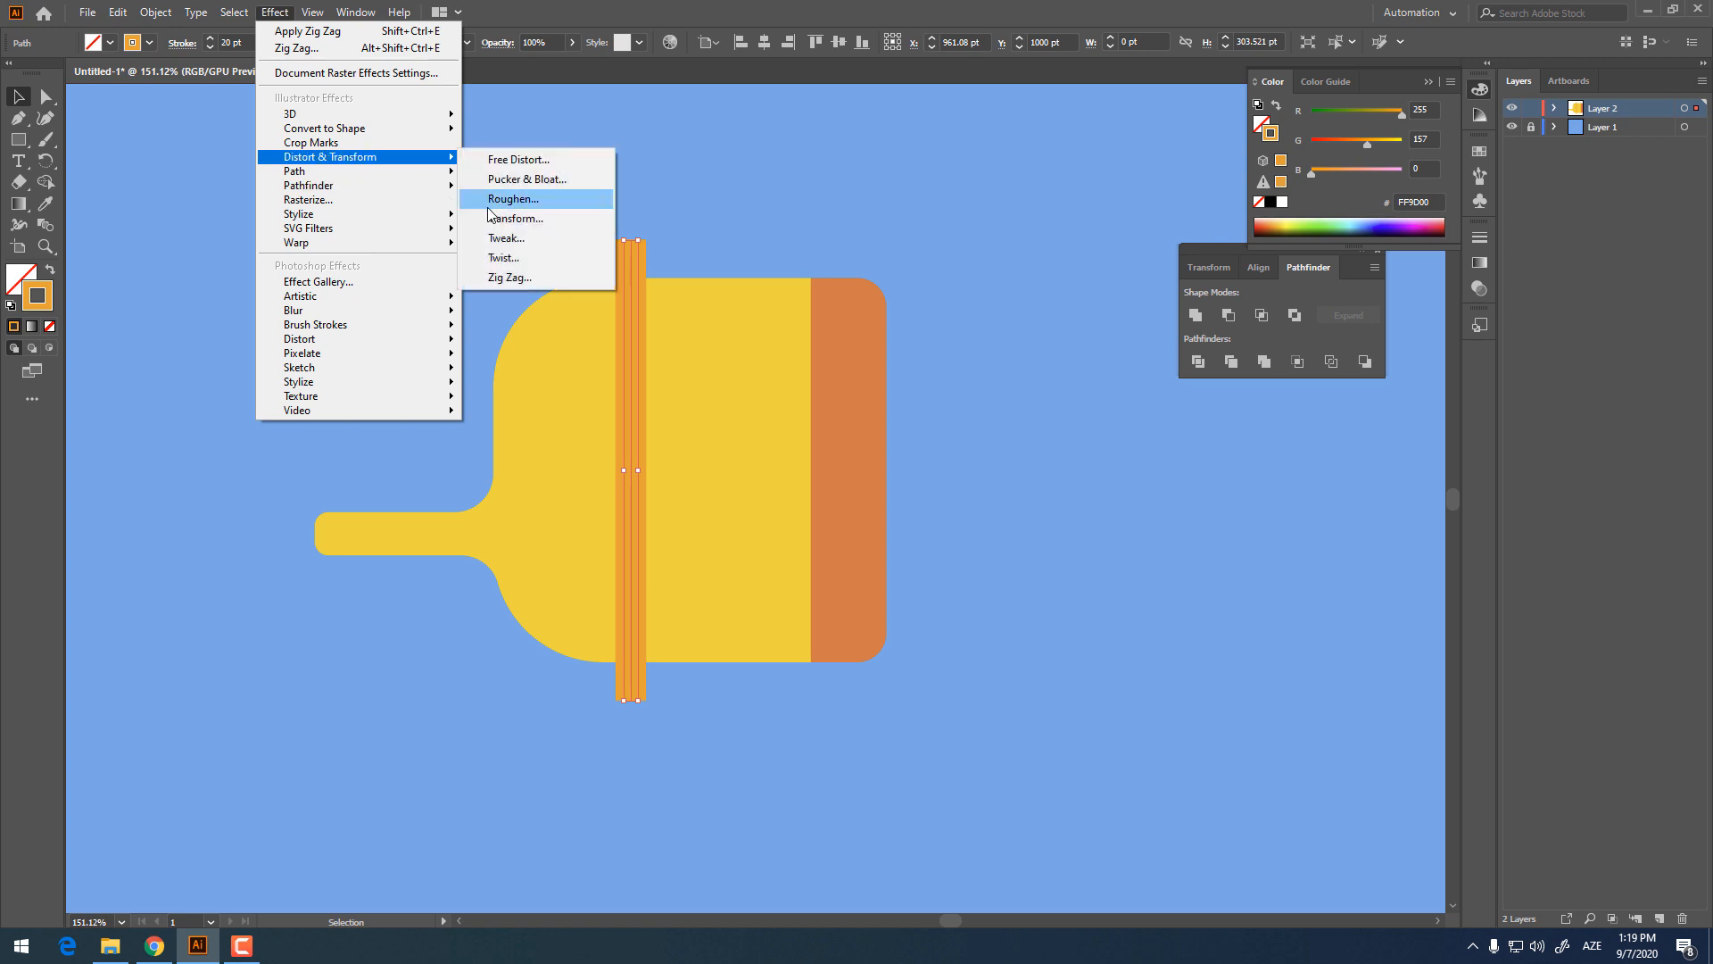
left_click(530, 275)
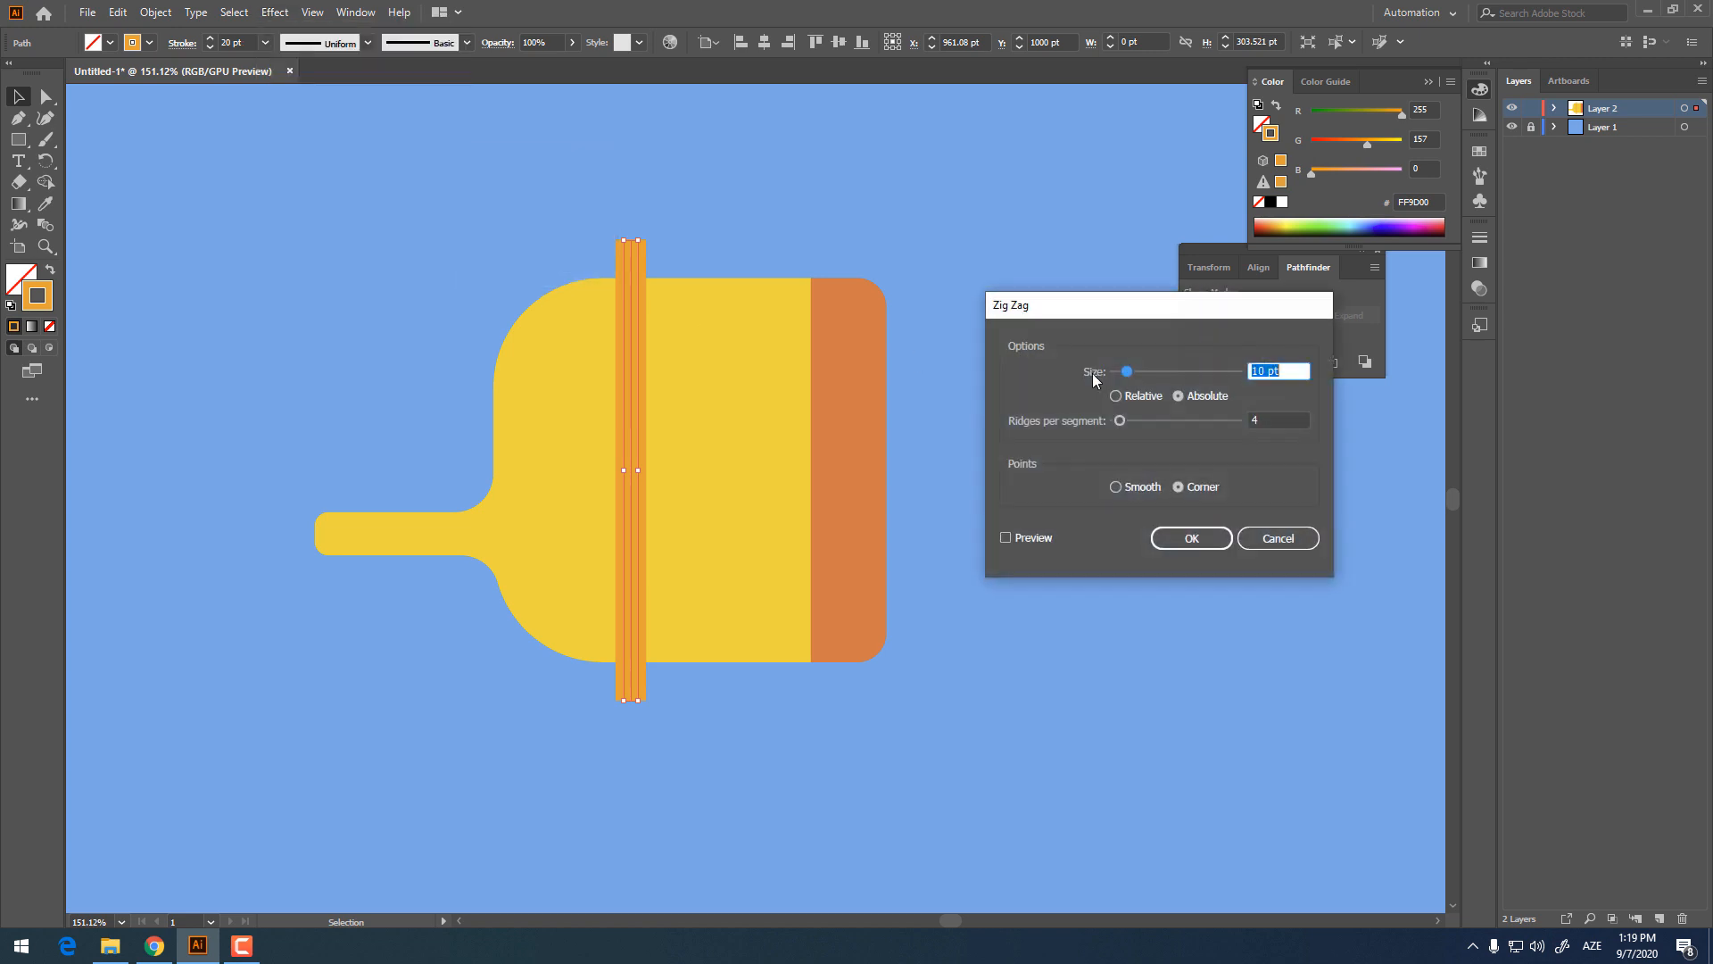
left_click(1022, 539)
left_click(1247, 370)
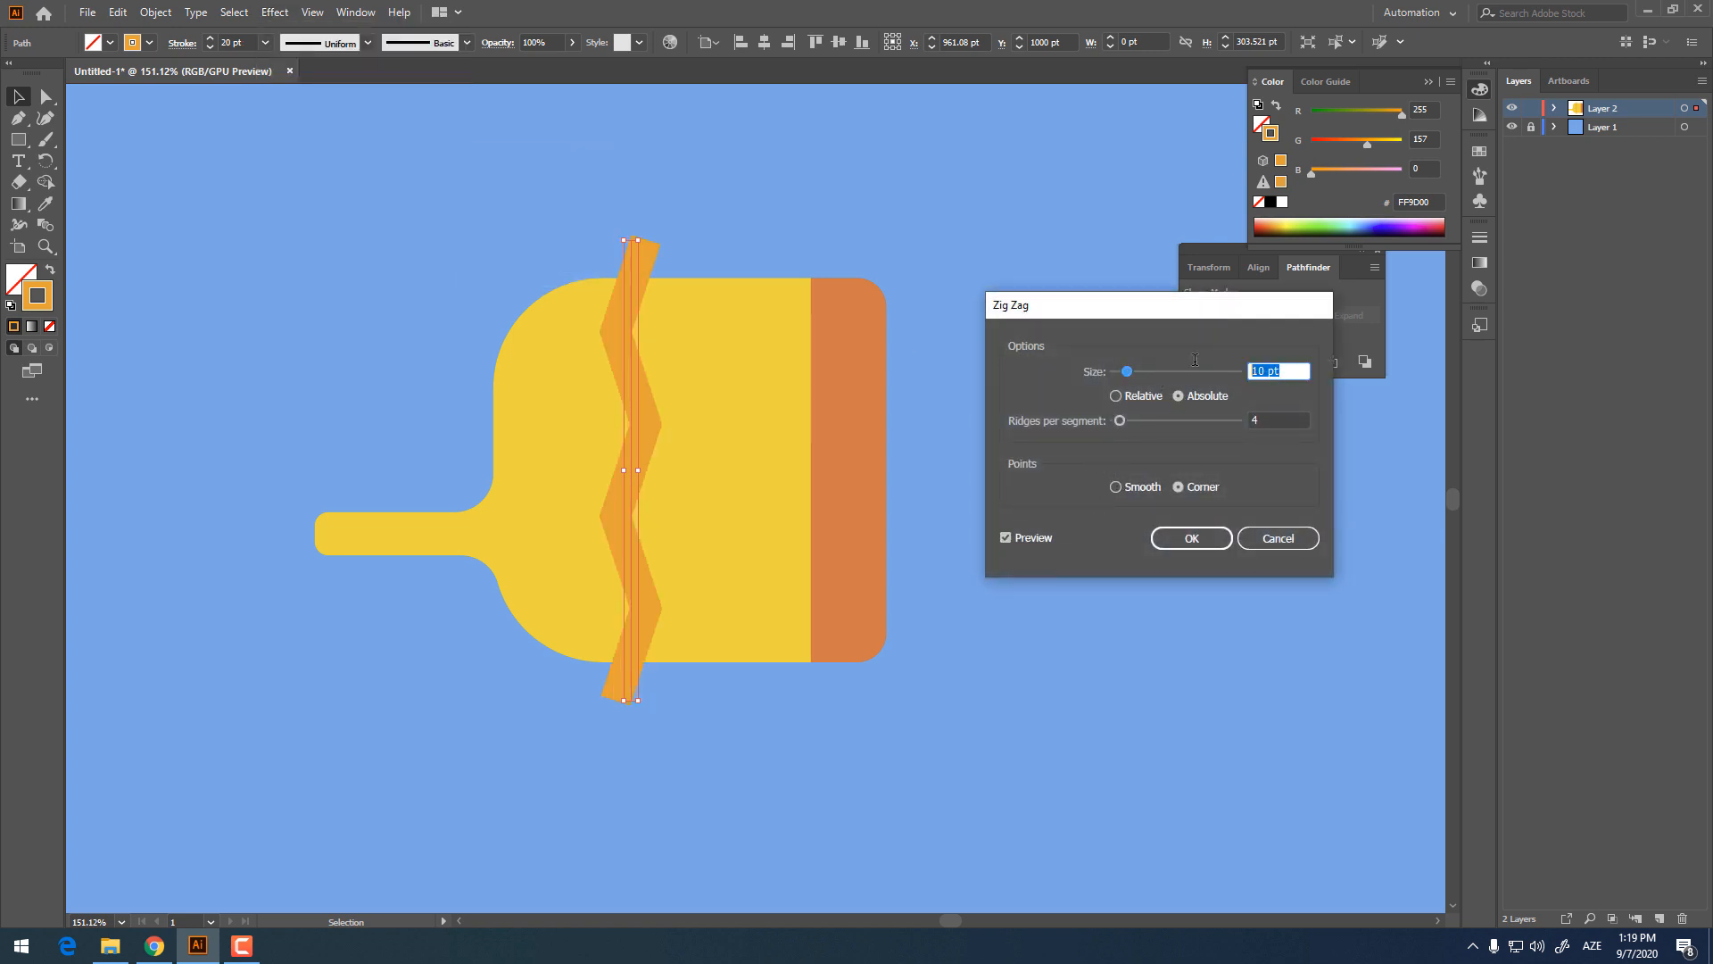
left_click(1121, 487)
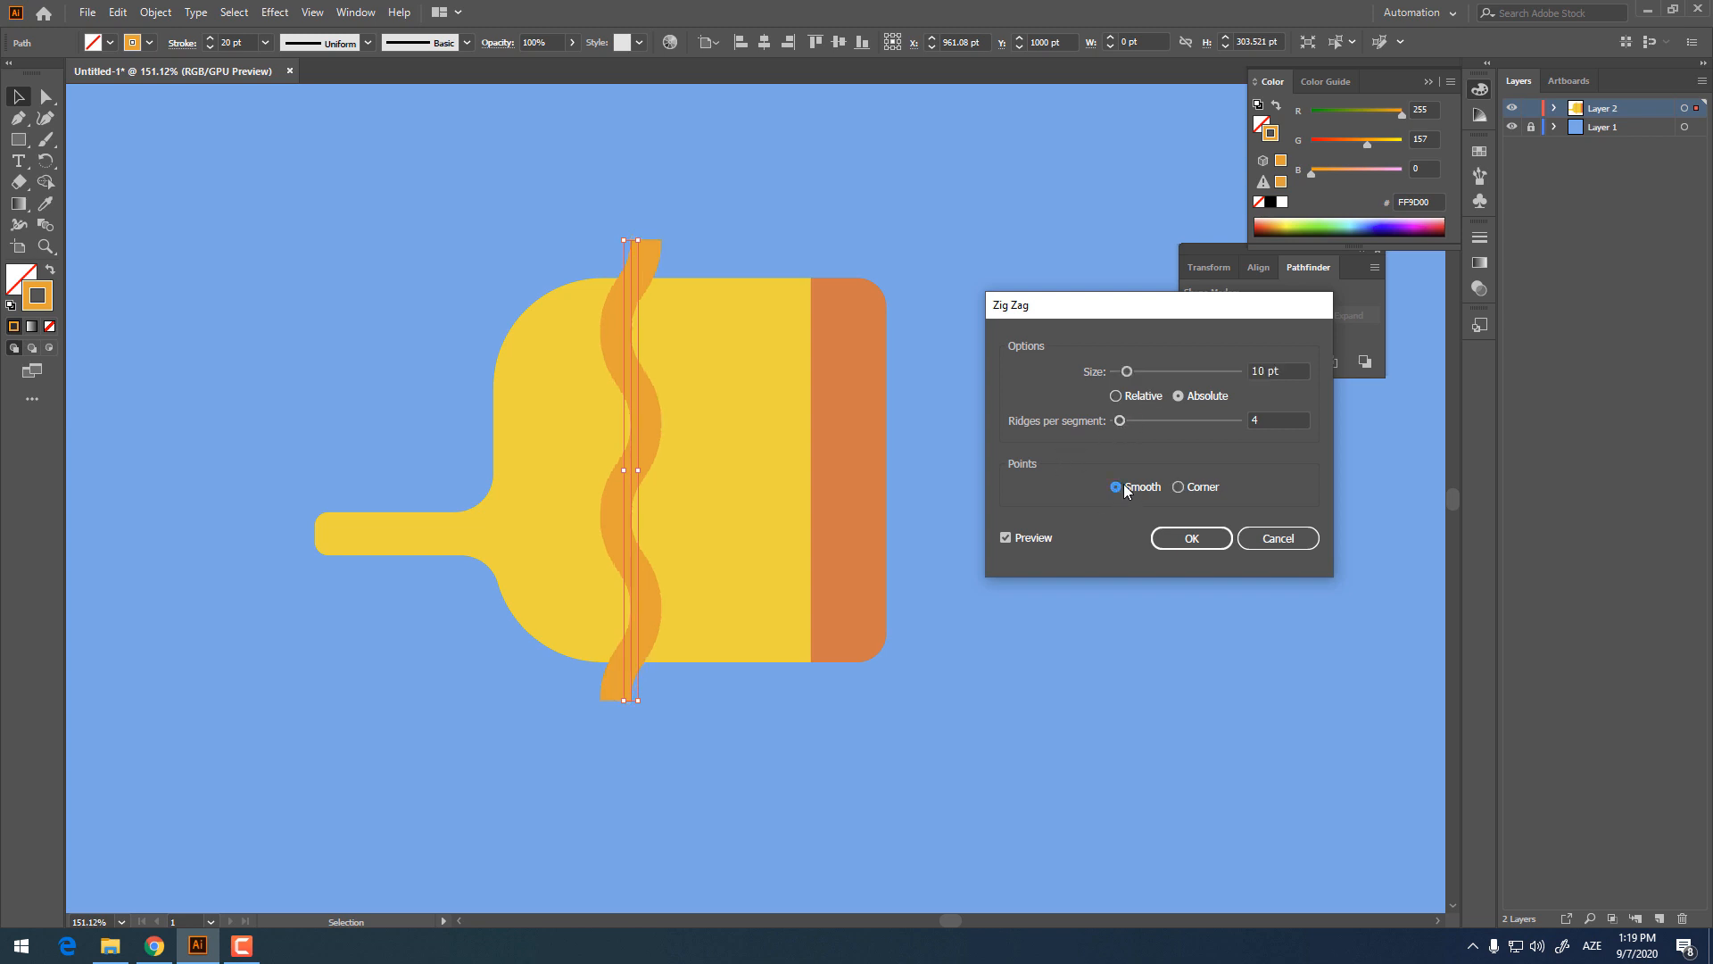
Step: Try a zigzag size of 29 pt and set it back to 10 pt
left_click(1264, 366)
left_click_drag(1128, 372, 1151, 376)
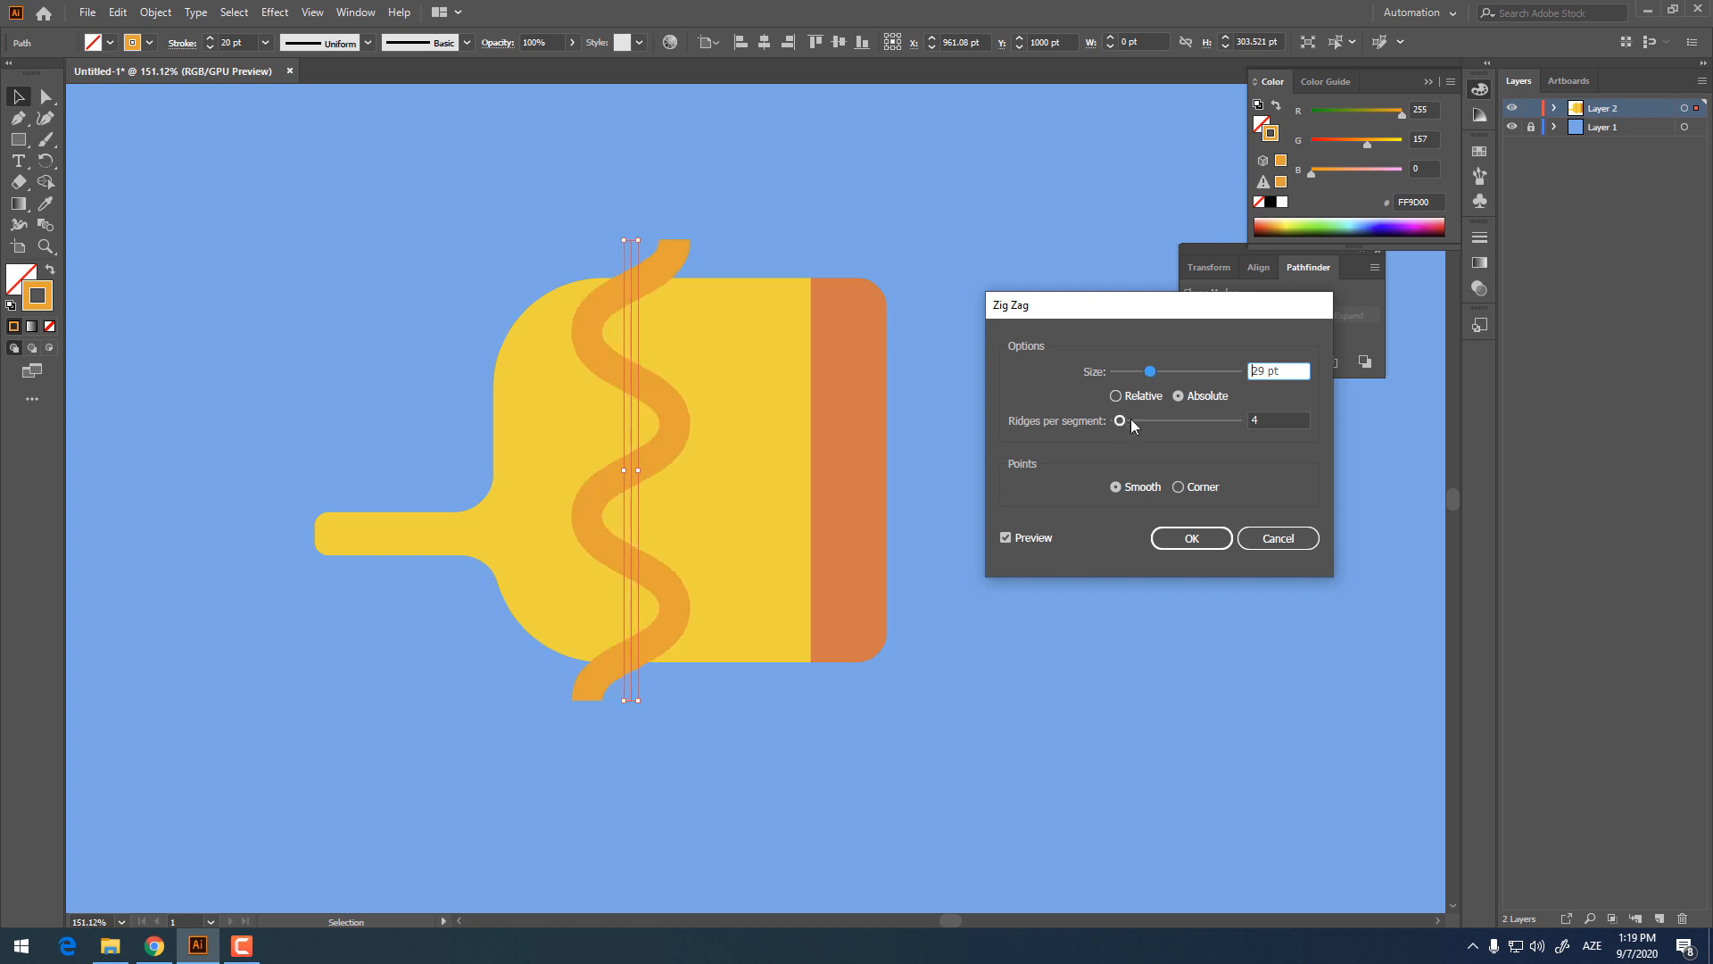
left_click(1277, 371)
type("10")
key("Tab")
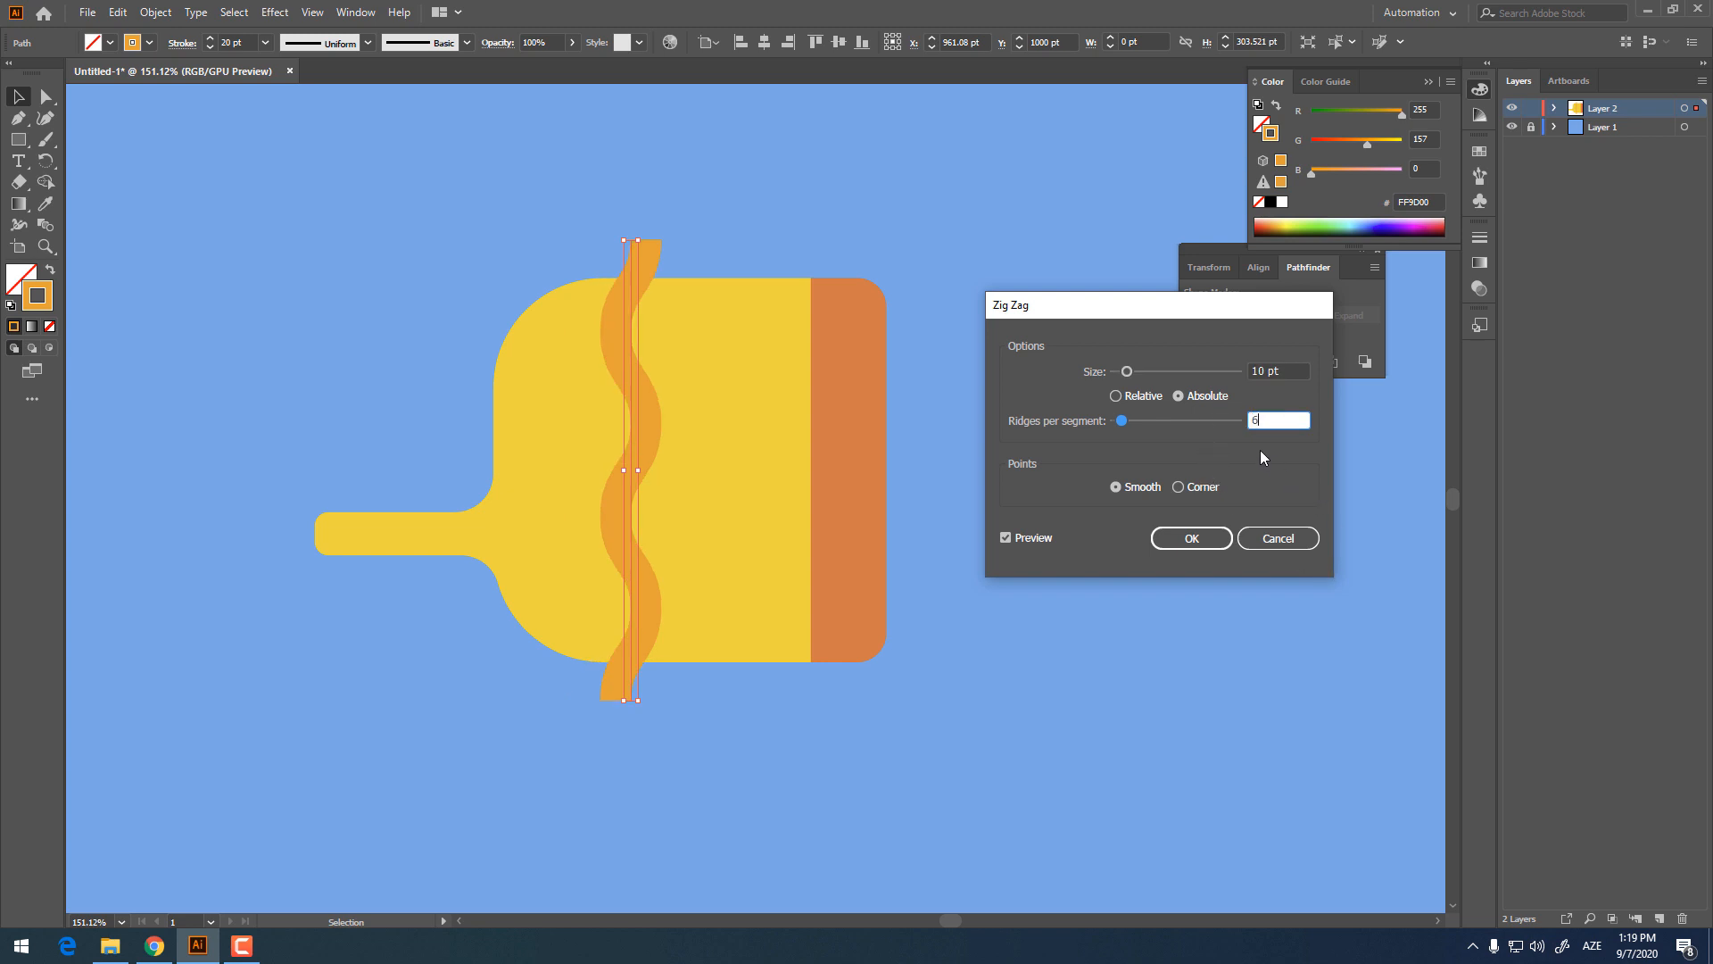
Step: Set the zigzag to 5 ridges per segment
left_click(1294, 368)
key("Tab")
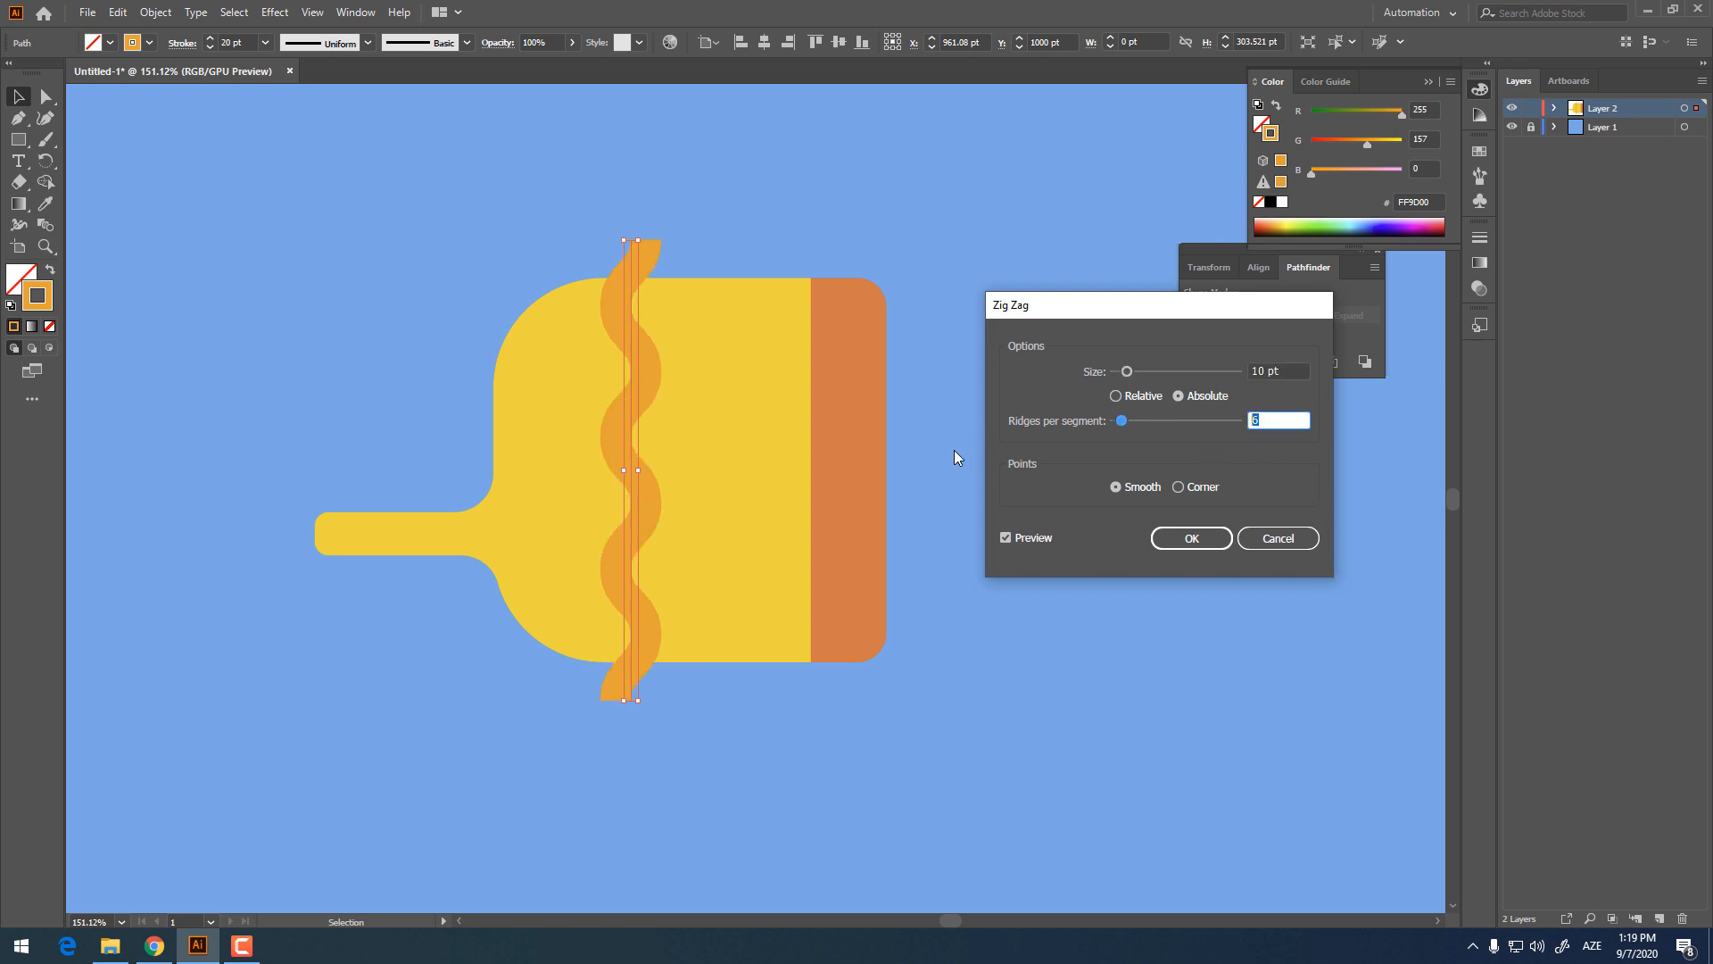
type("5")
left_click(1290, 373)
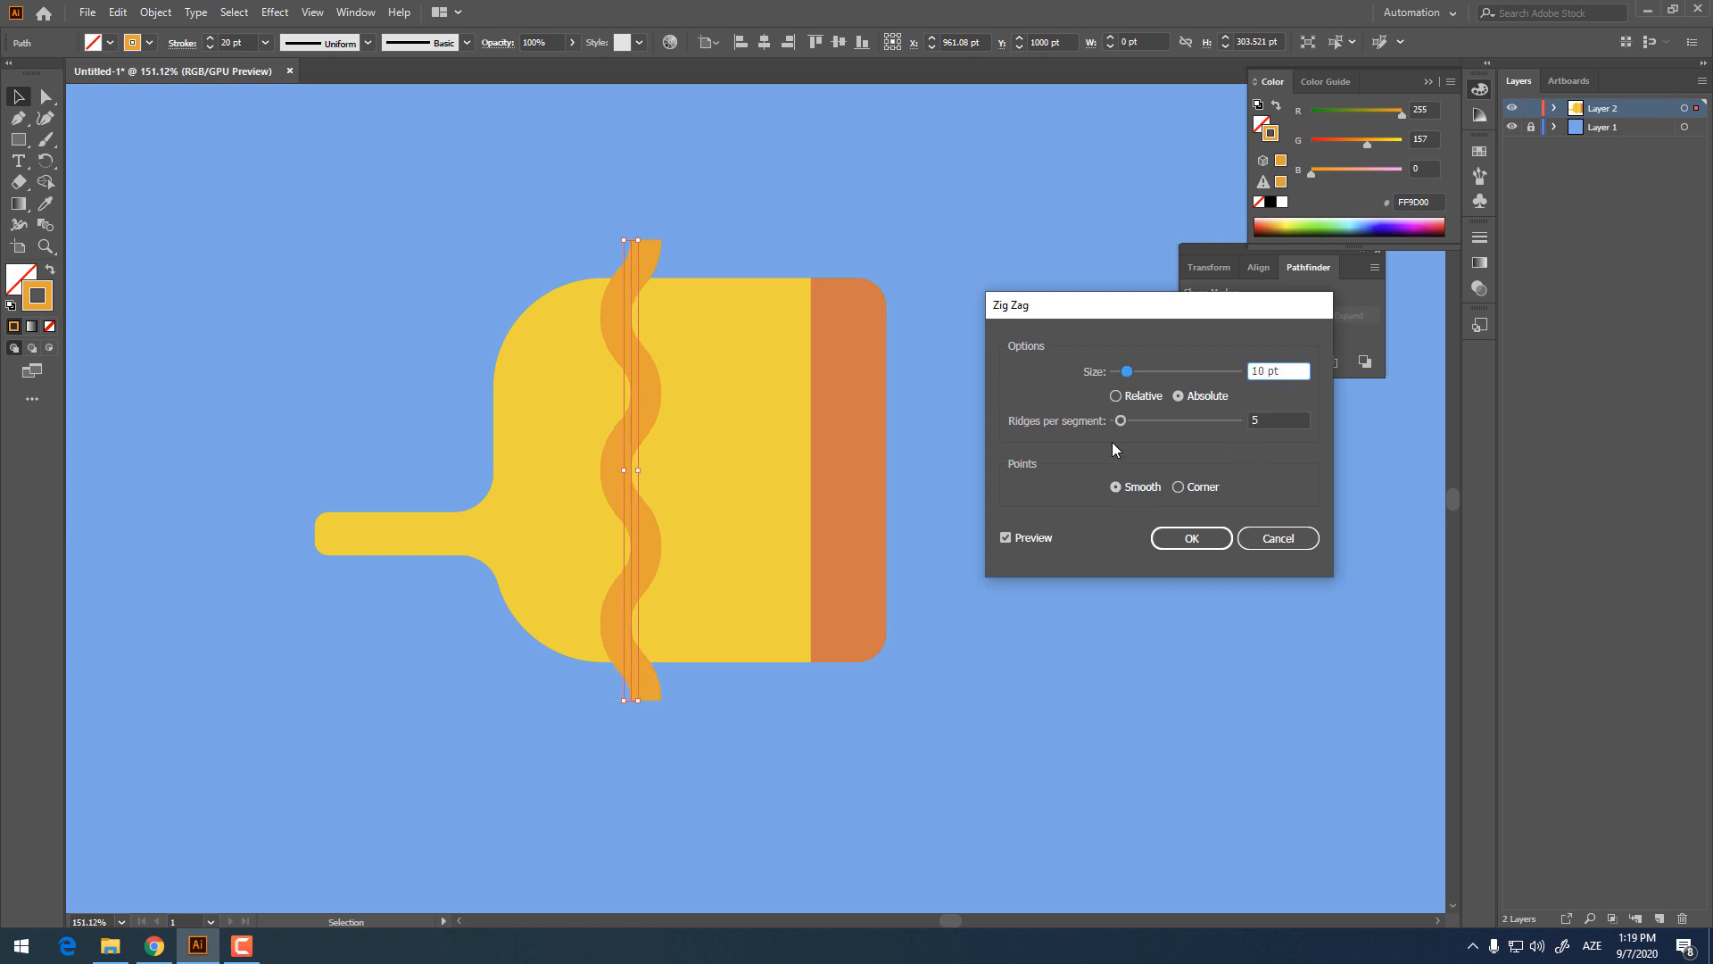
Step: Compare relative and absolute zigzag sizing and return to absolute
left_click(1139, 399)
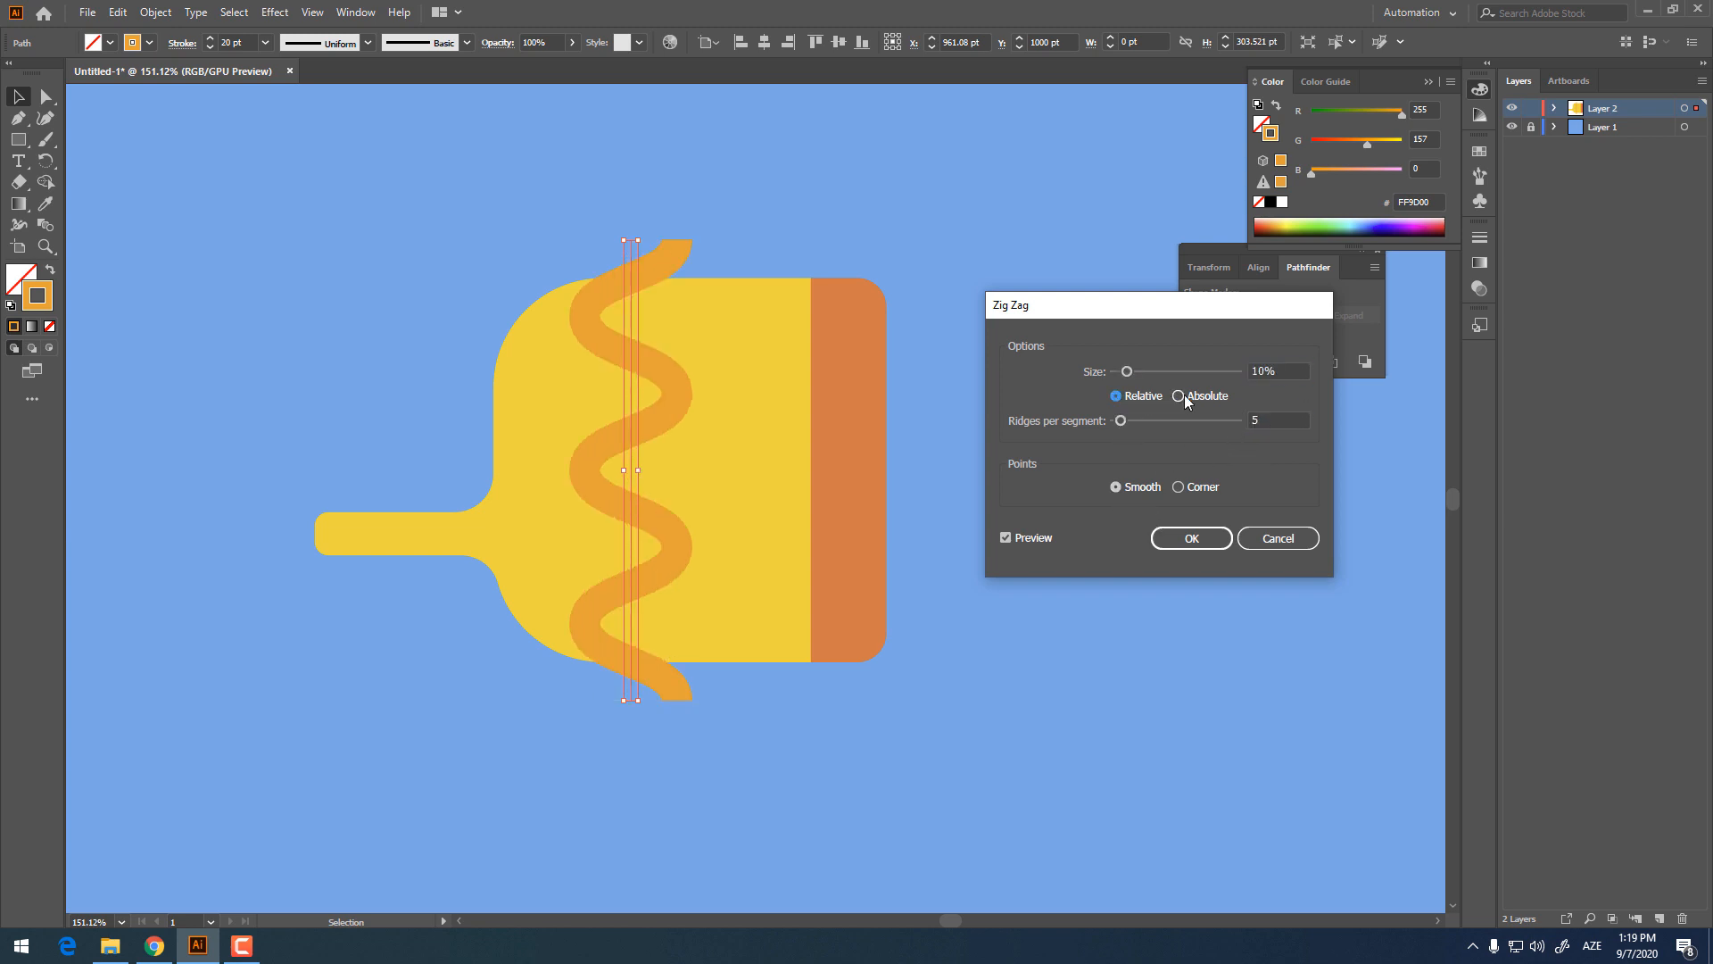
left_click(1180, 396)
left_click(1117, 395)
left_click(1179, 396)
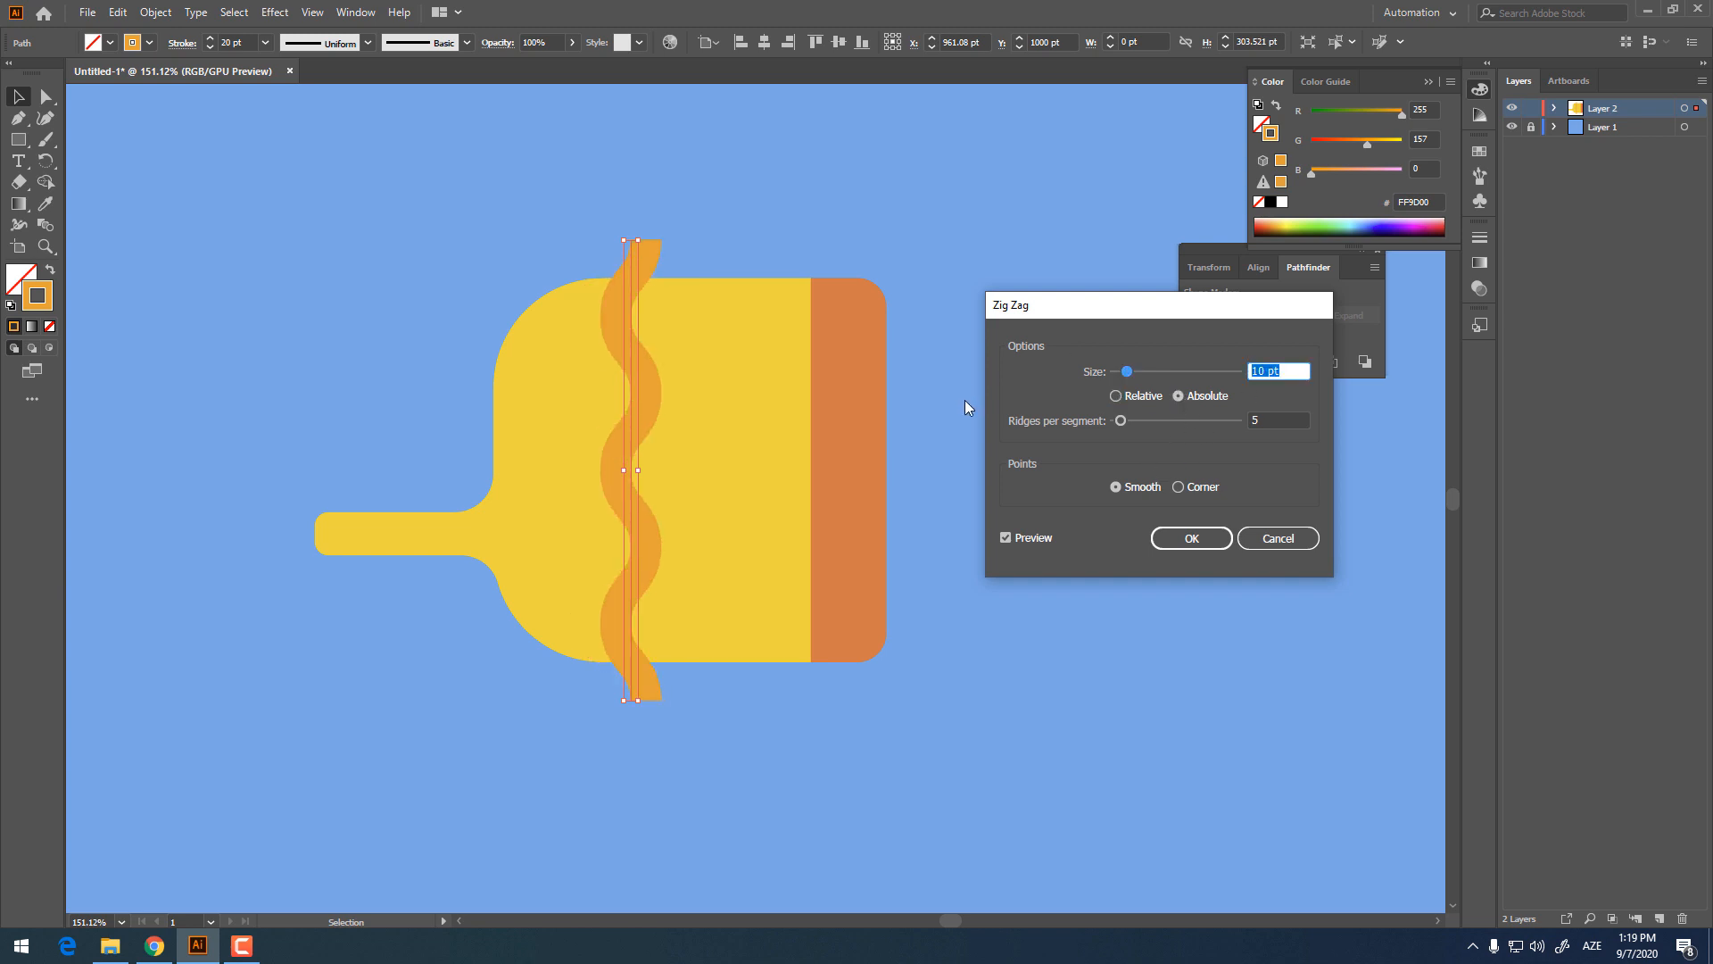
Step: Set the zigzag size to 6 pt and apply the effect to the line
type("6")
key("Return")
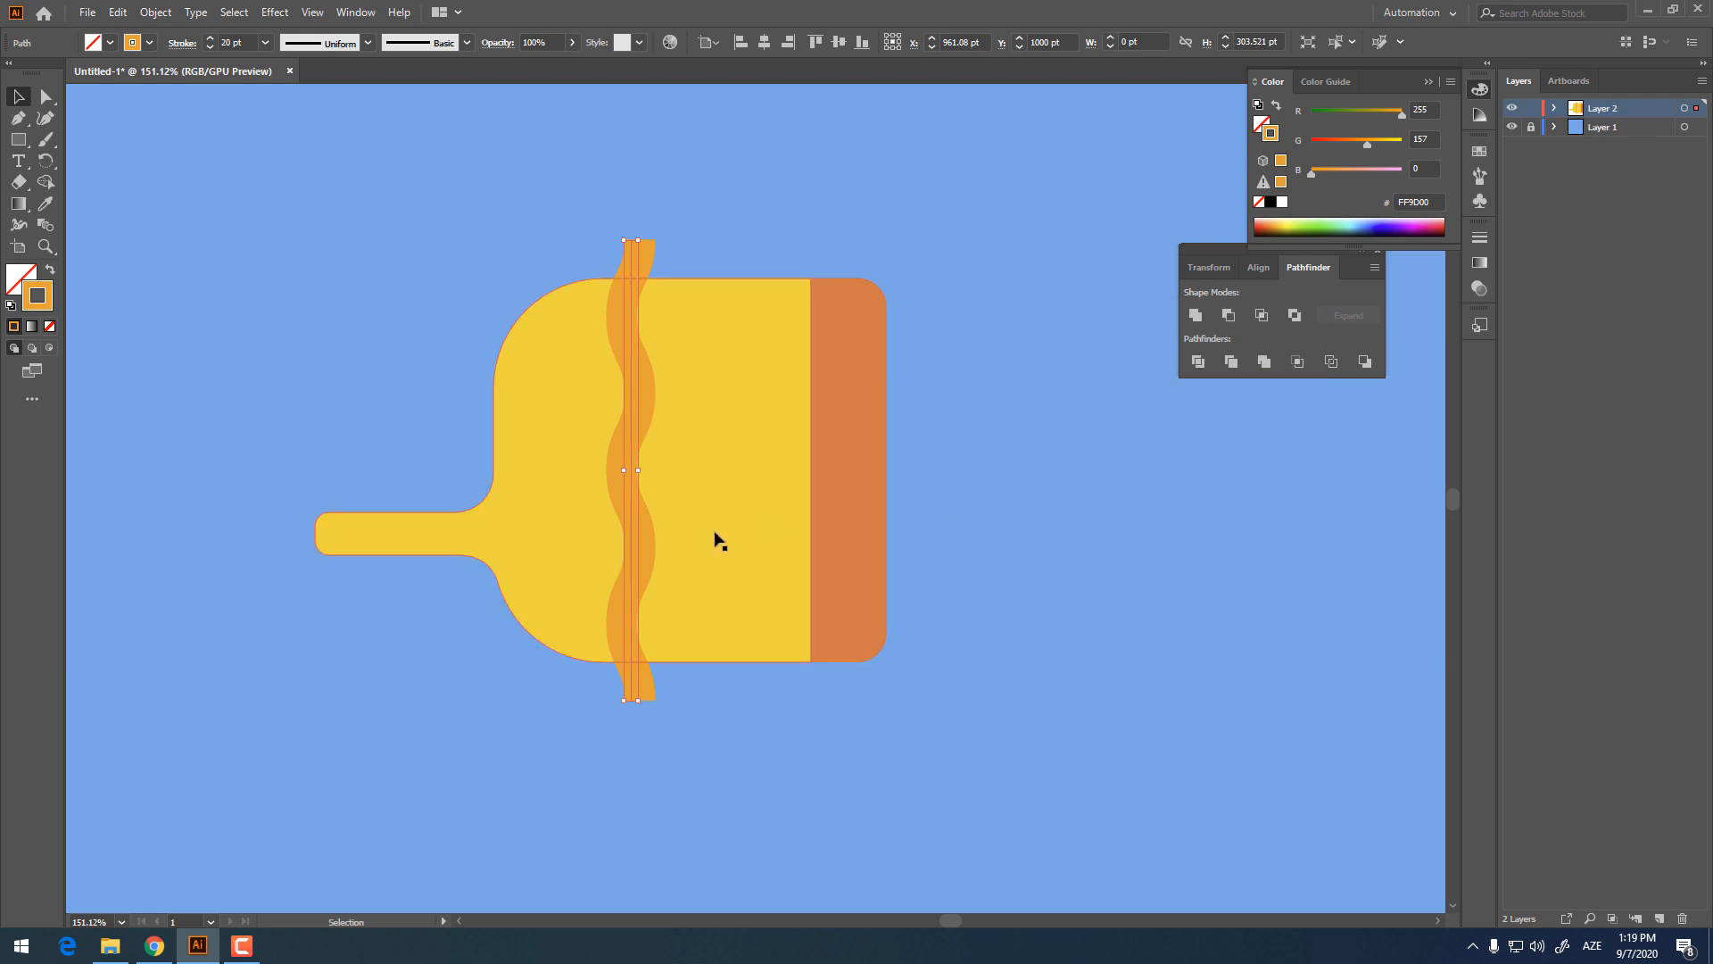
left_click(843, 202)
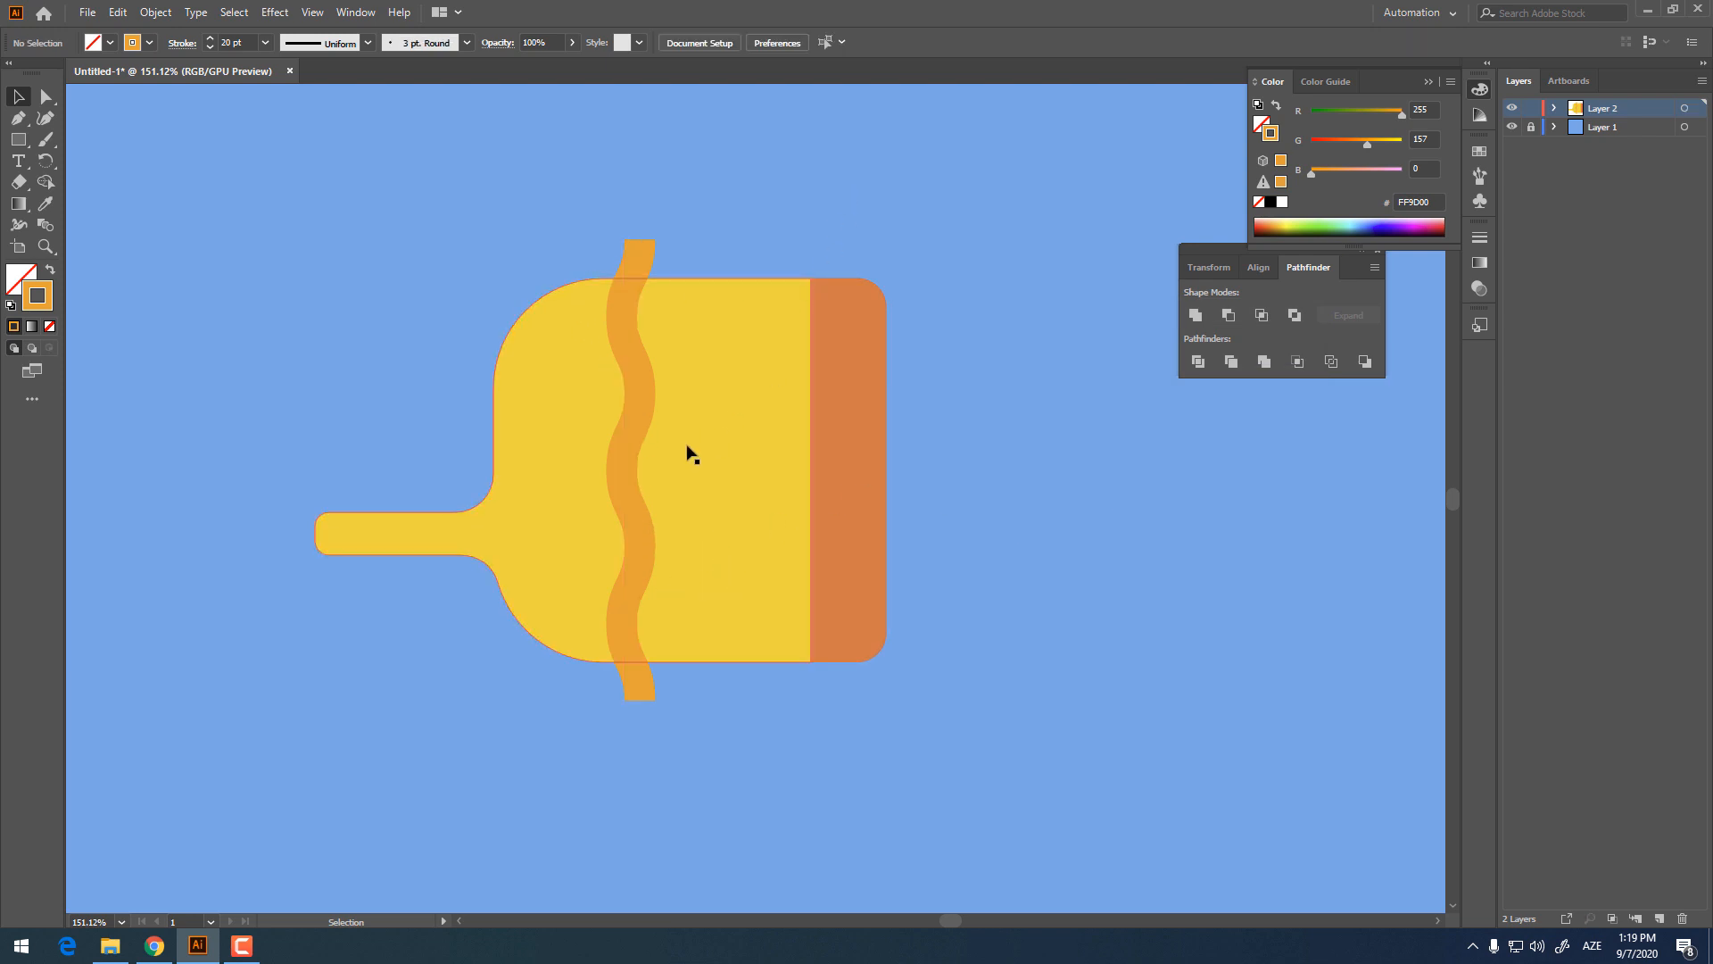
Step: Expand the wavy line's appearance and its stroke into a filled shape
left_click(627, 461)
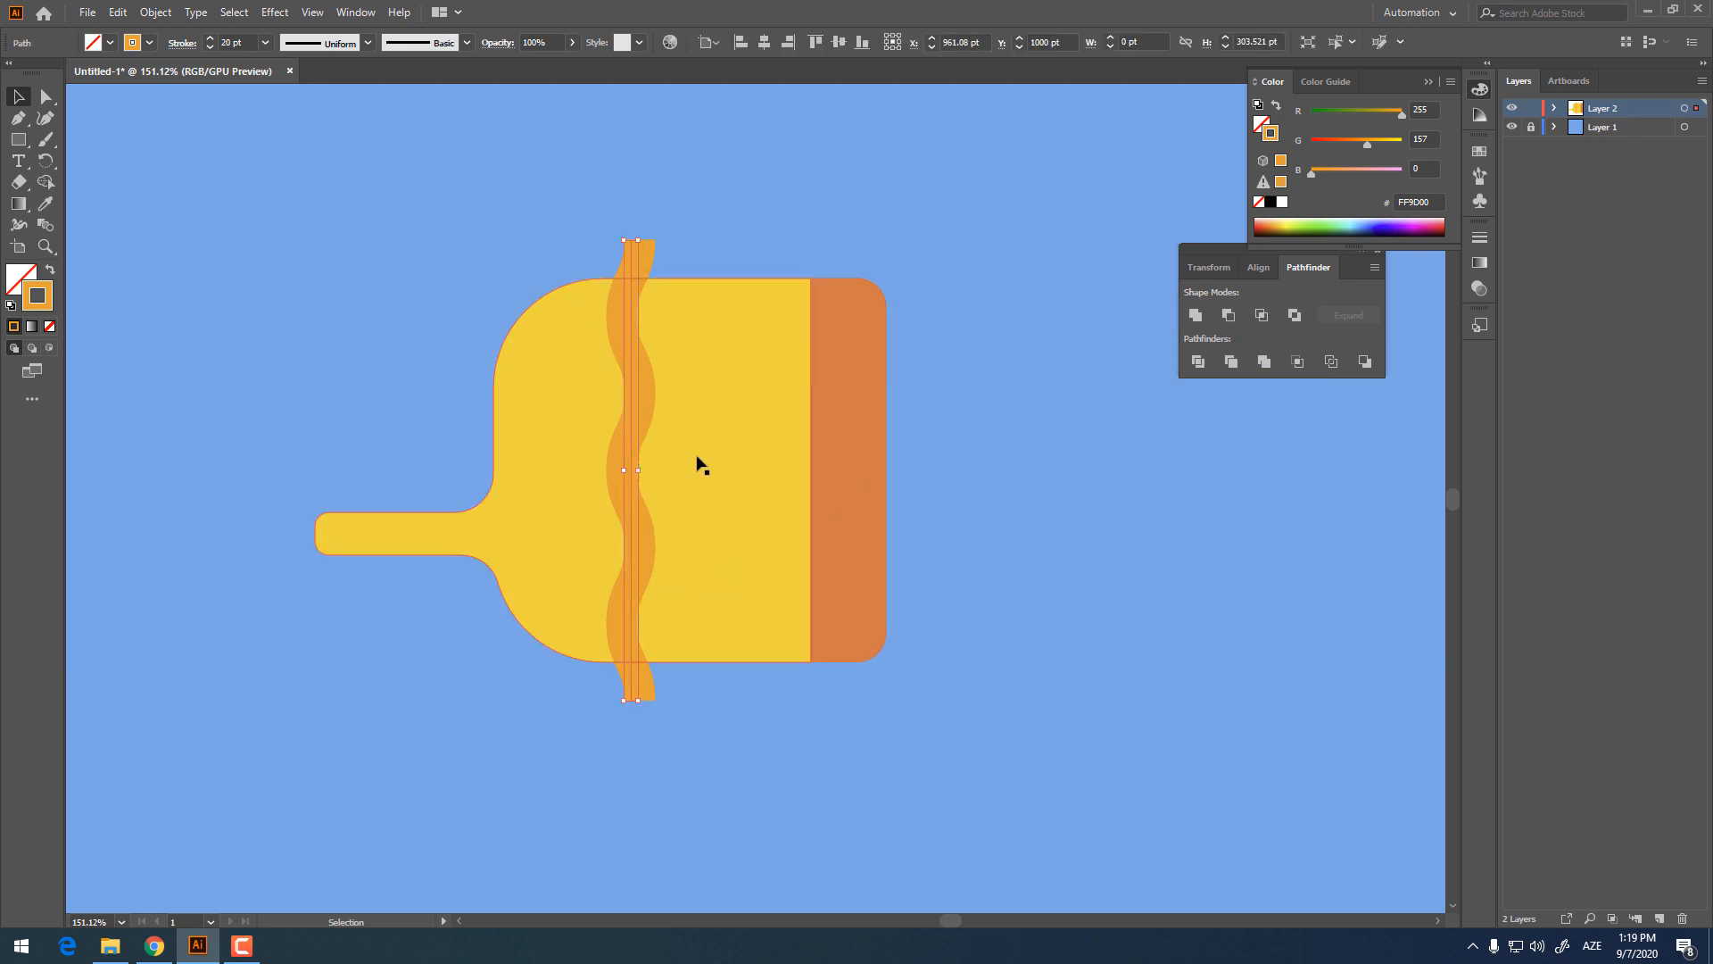
left_click(156, 11)
left_click(212, 242)
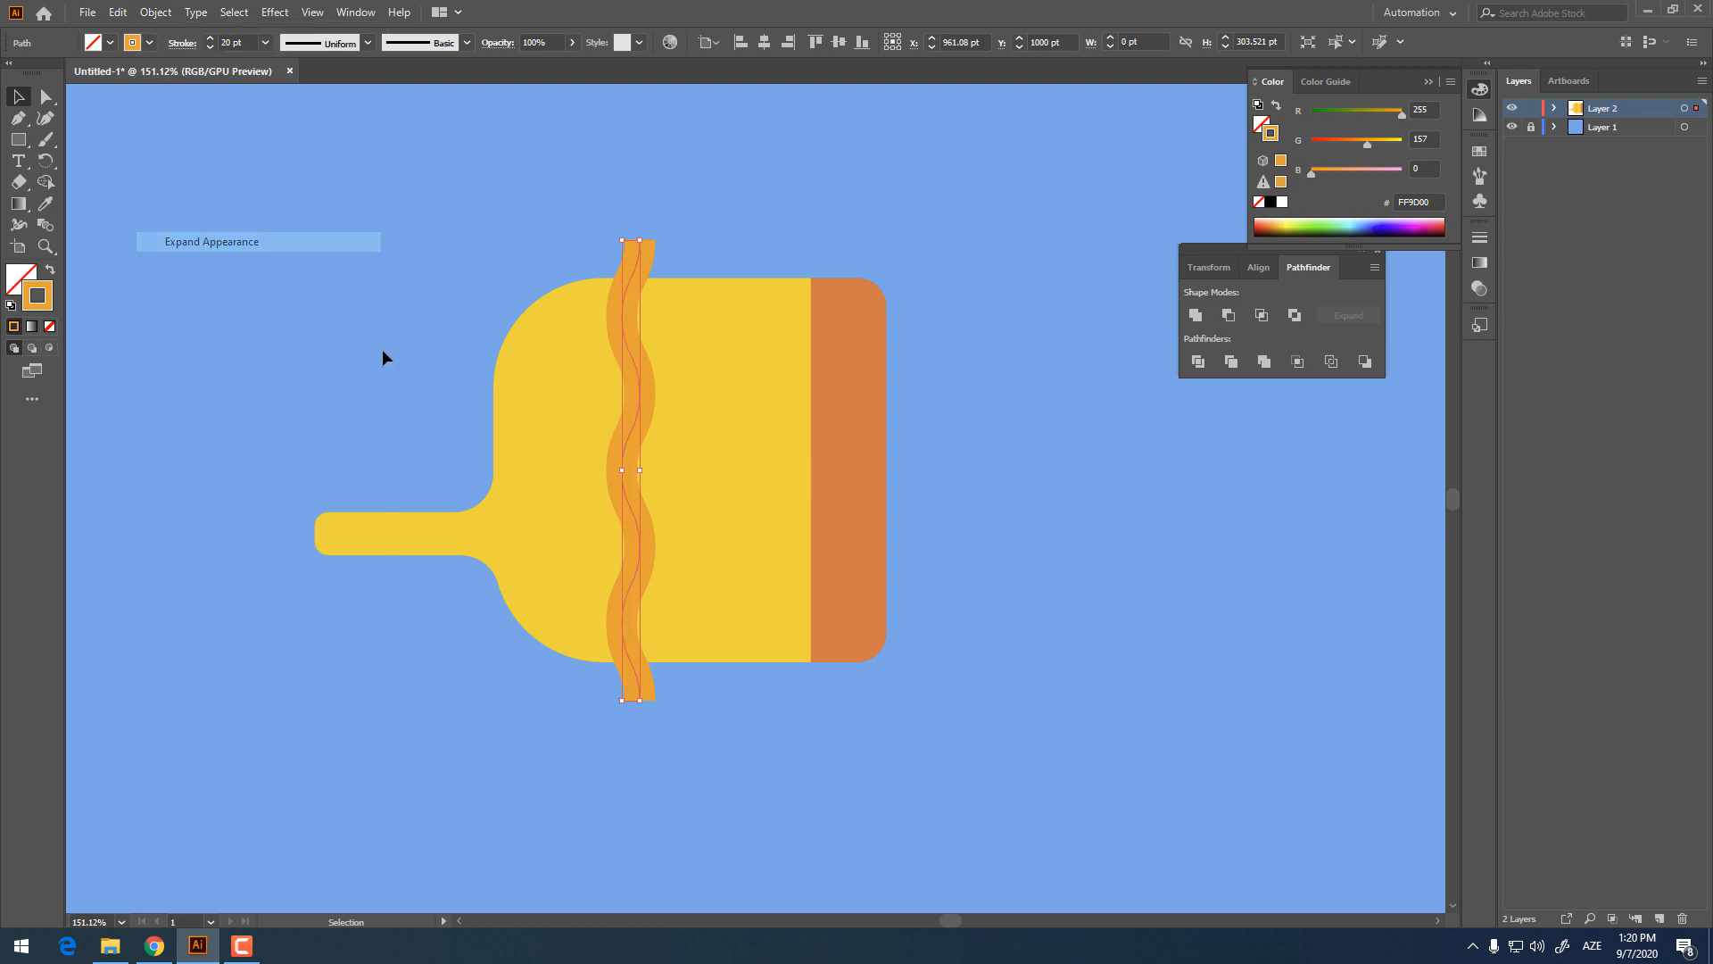
left_click(176, 16)
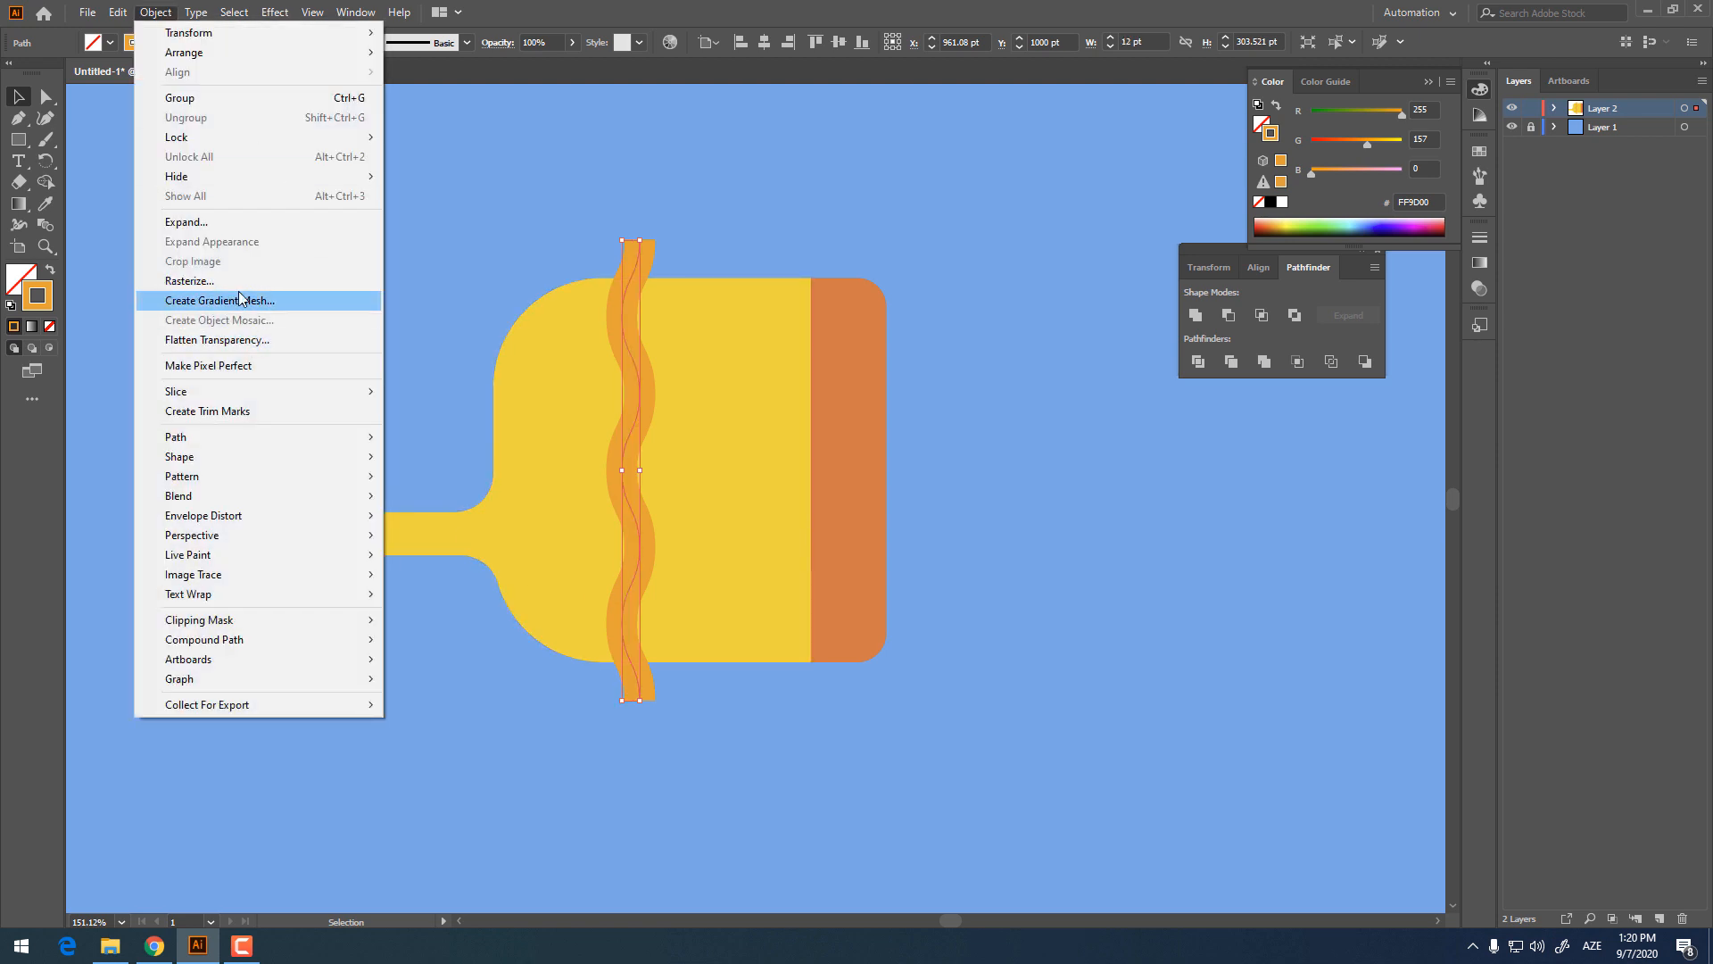
left_click(227, 221)
left_click(792, 540)
left_click(1083, 485)
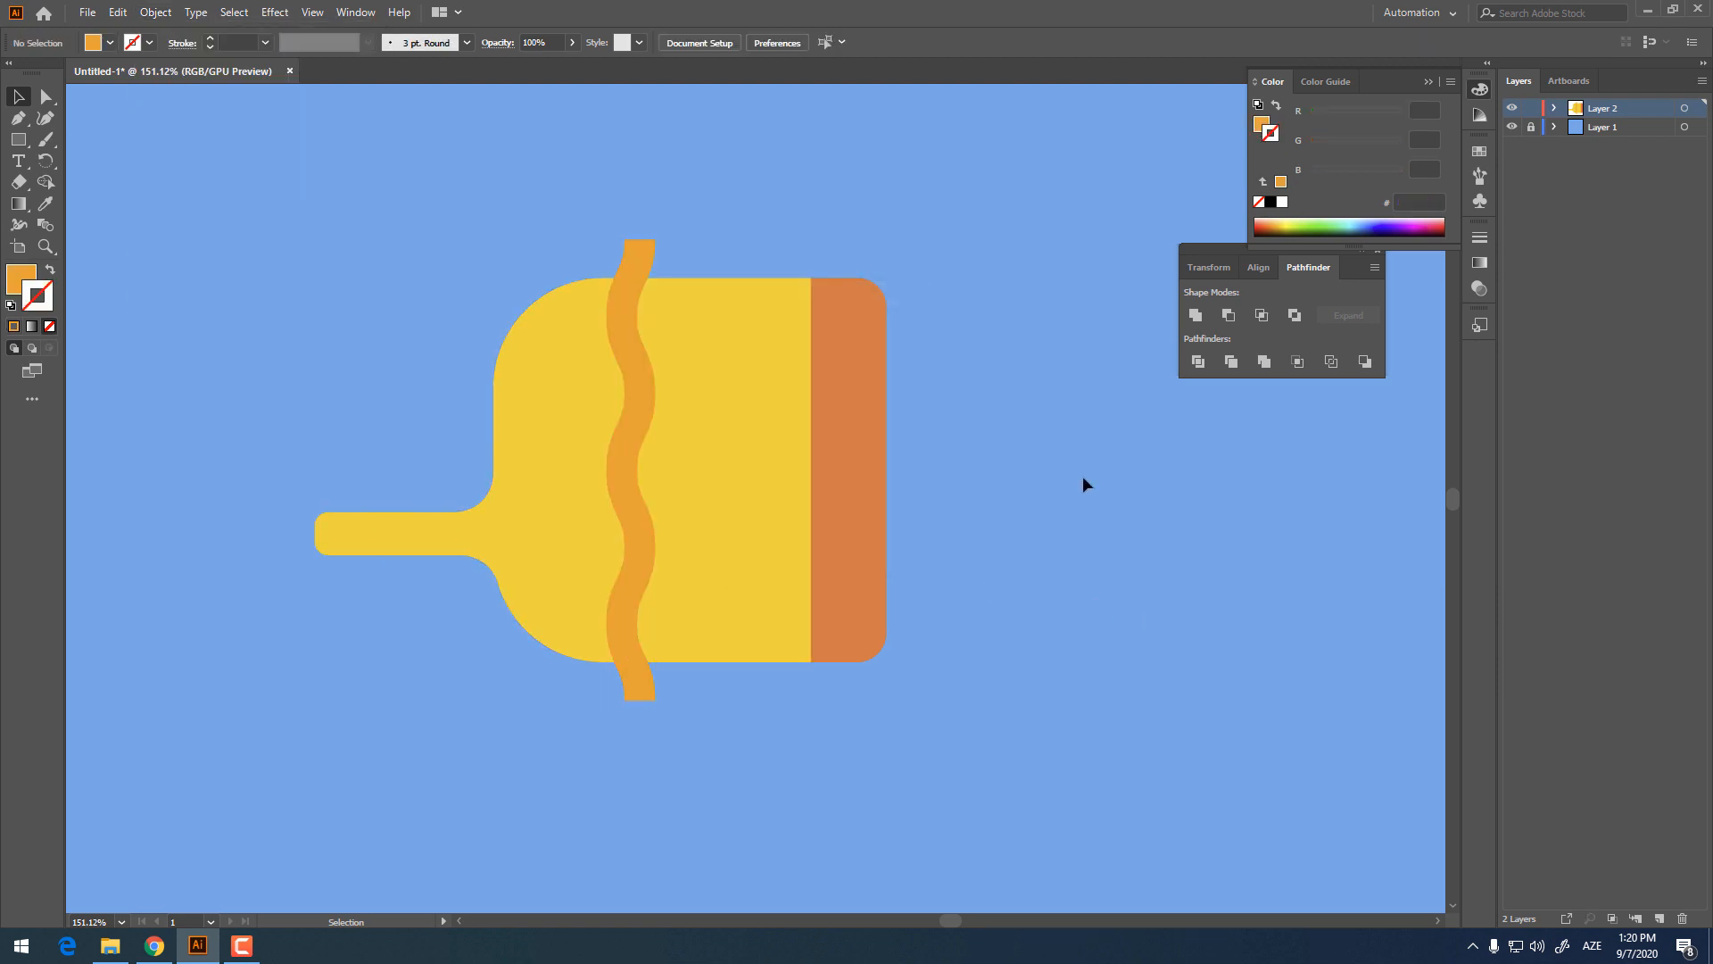
Step: Copy the wavy strip twice toward the orange end band at equal spacing of about 55 pt
left_click_drag(659, 535, 730, 557)
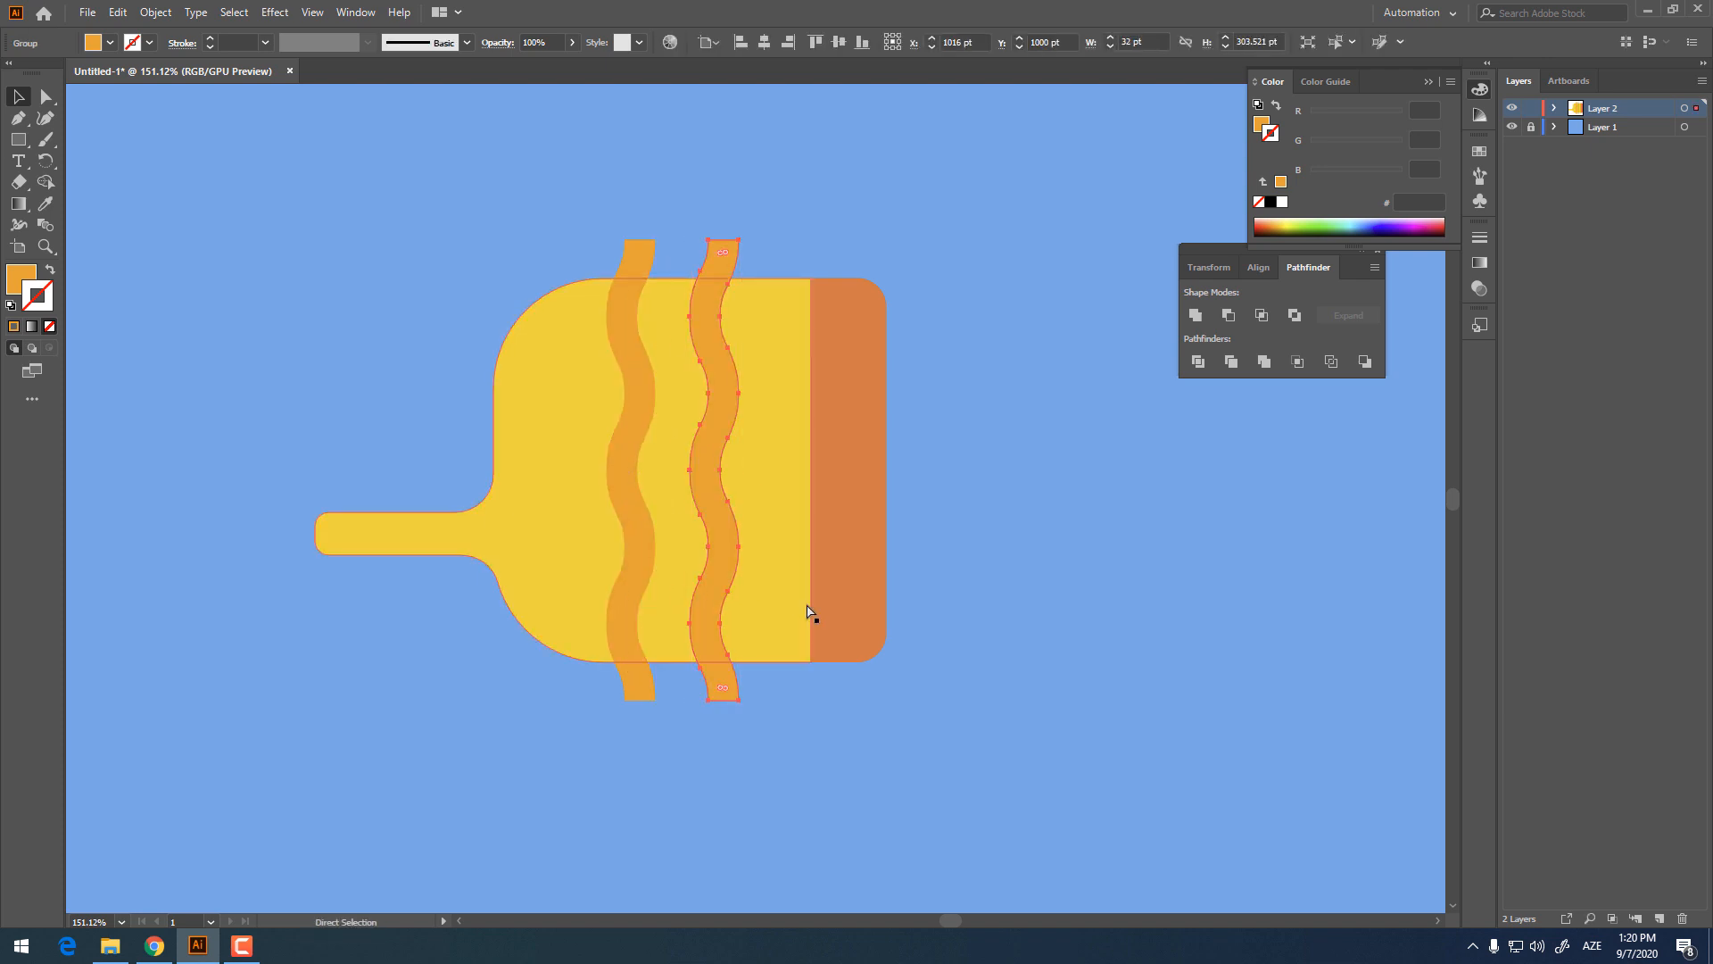
key("ctrl+d")
left_click(961, 581)
Step: Shift all three wavy strips together toward the handle until they are centered at X 1000 pt
left_click(803, 573)
left_click(715, 562, "shift")
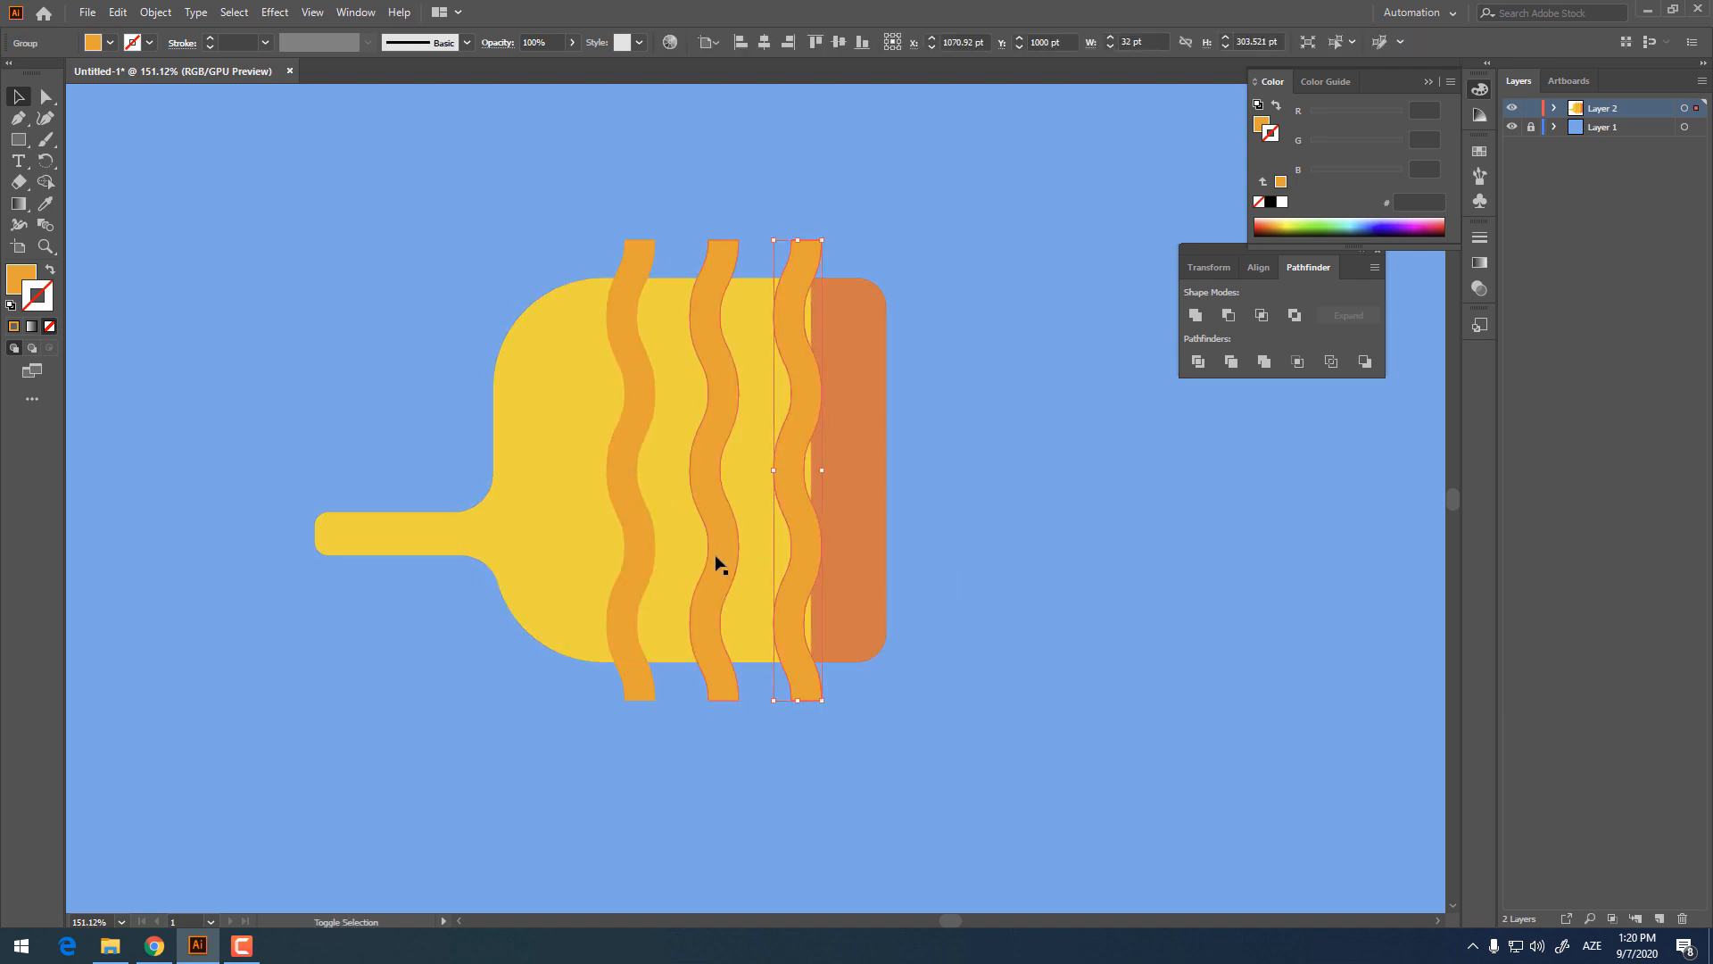
left_click(639, 562, "shift")
left_click_drag(805, 571, 782, 565)
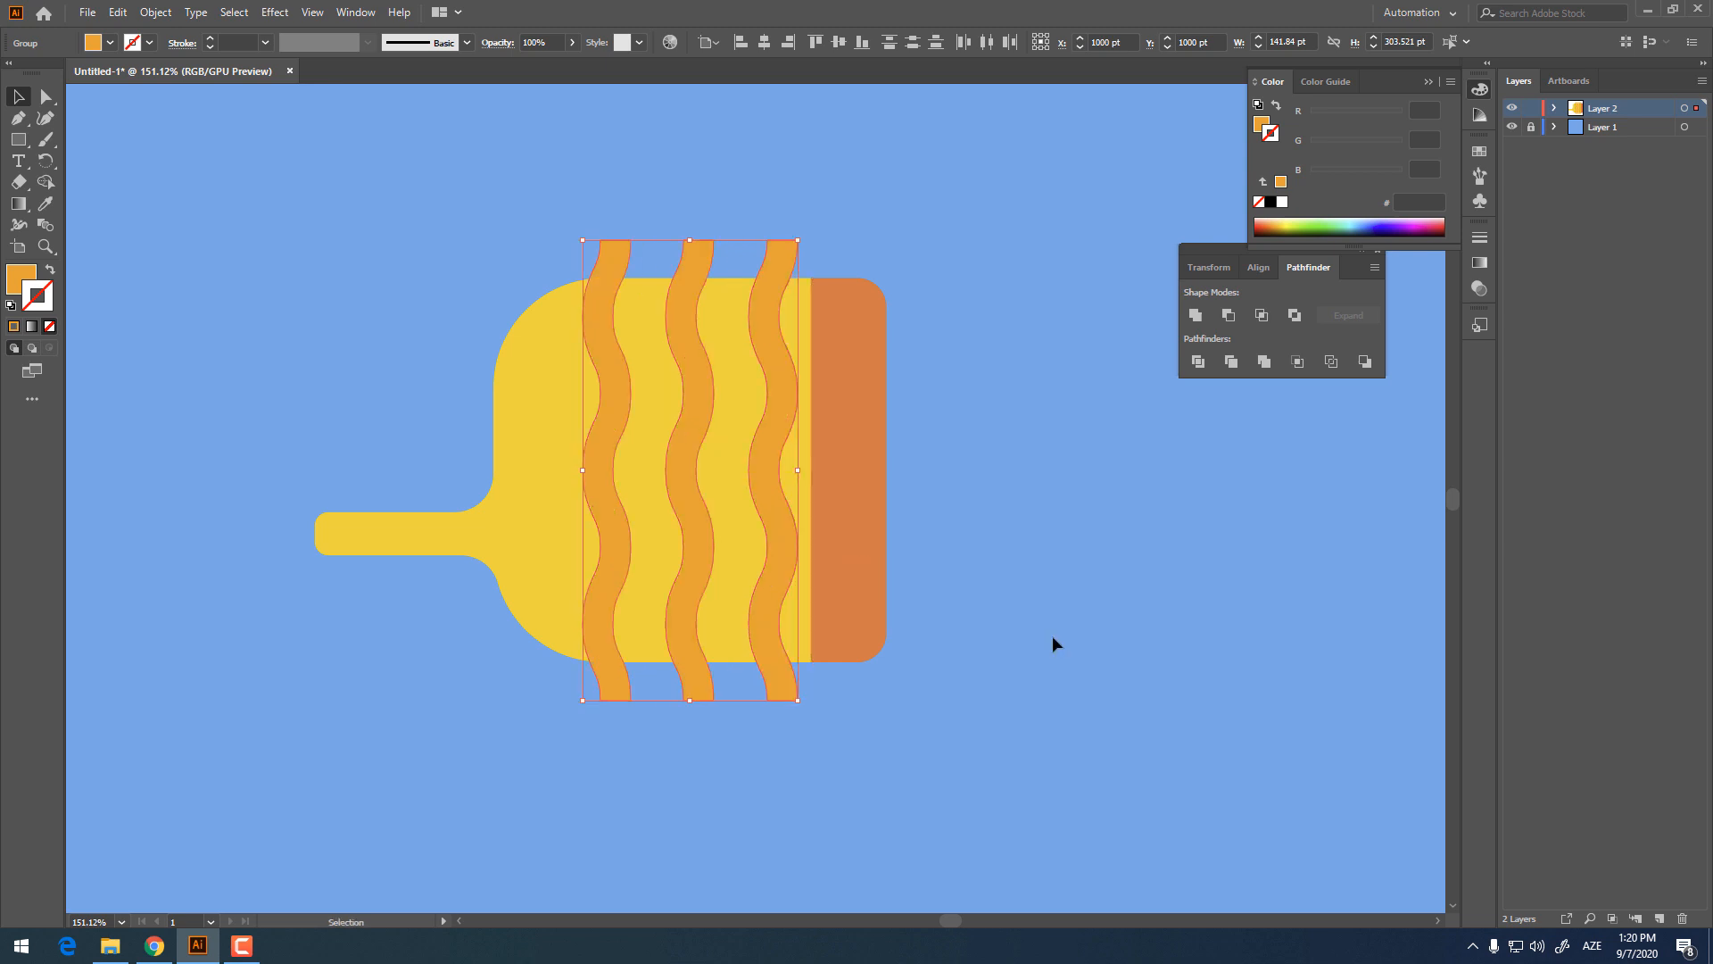
left_click(1052, 643)
Step: Lower the opacity of the three wavy strips to 59%
left_click_drag(819, 752, 514, 718)
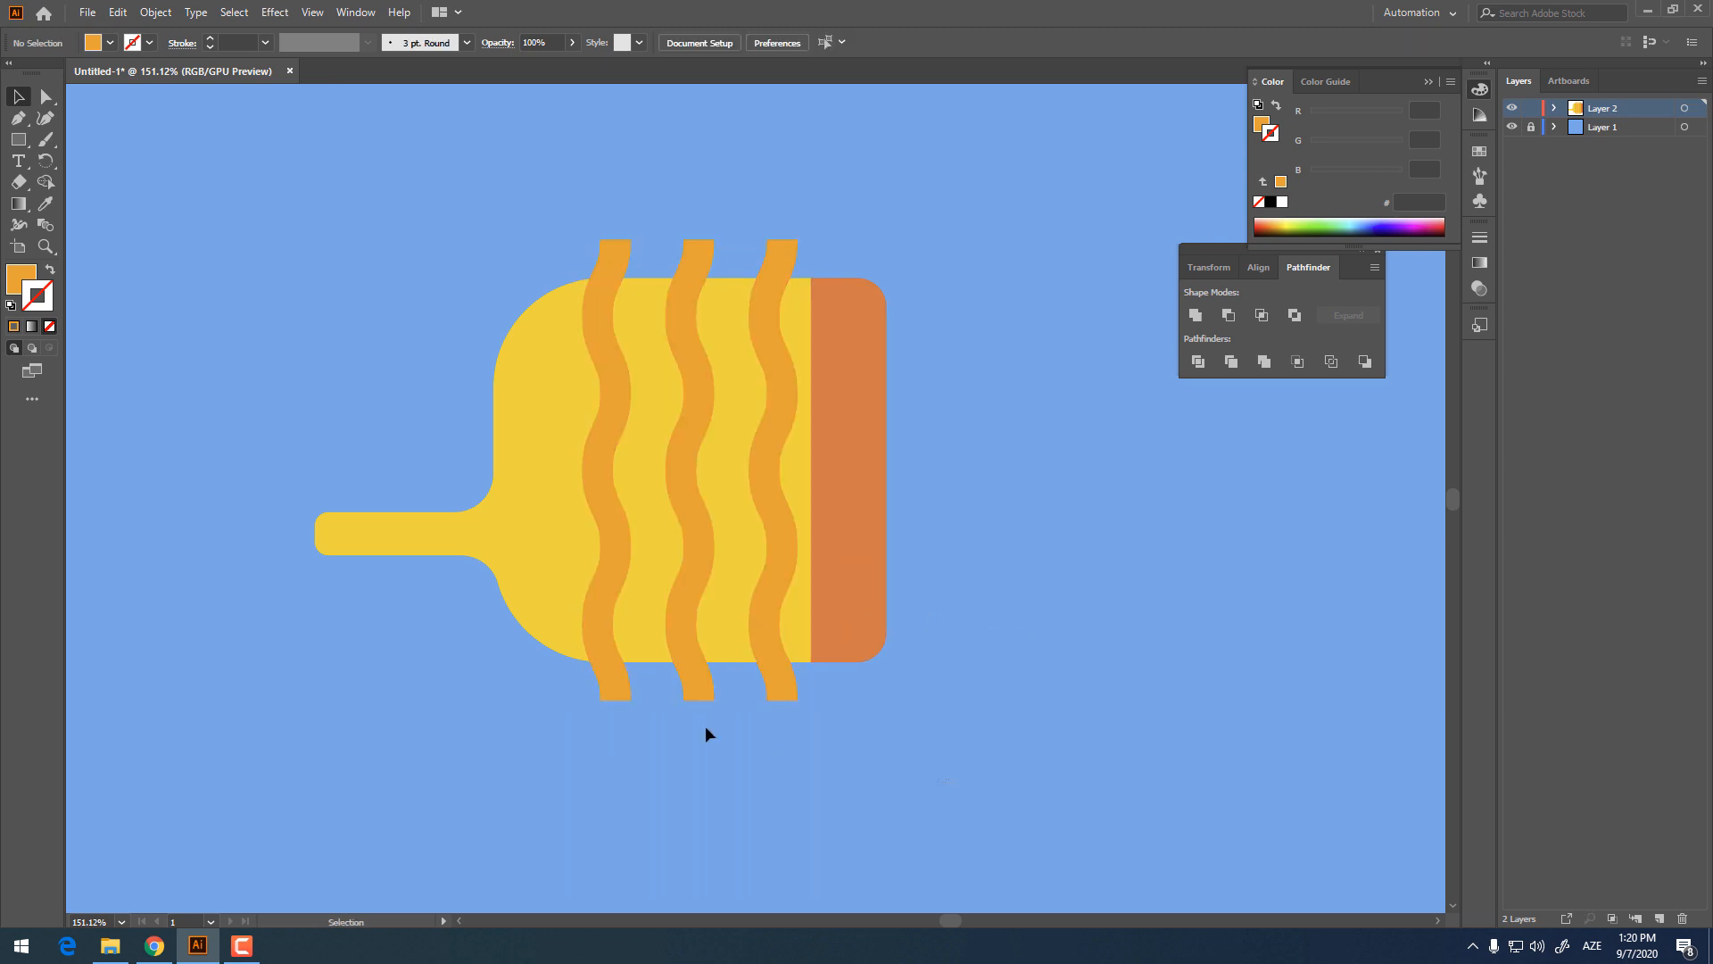
left_click_drag(705, 734, 441, 675)
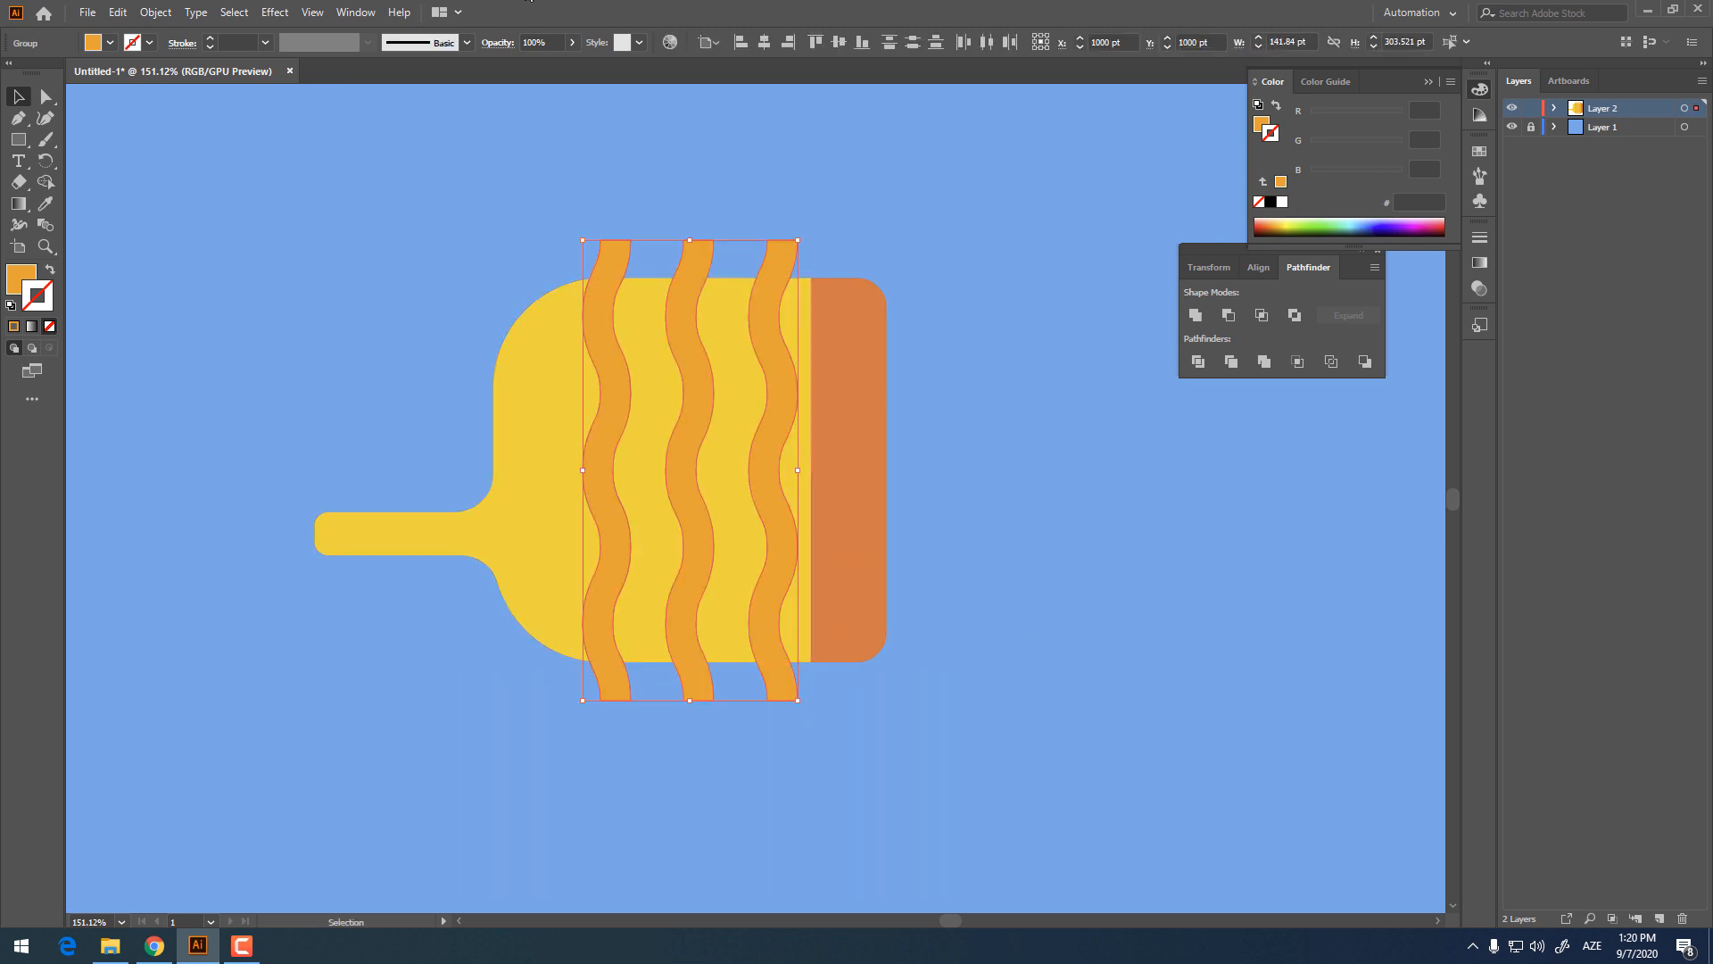
left_click(572, 42)
left_click_drag(572, 65, 547, 70)
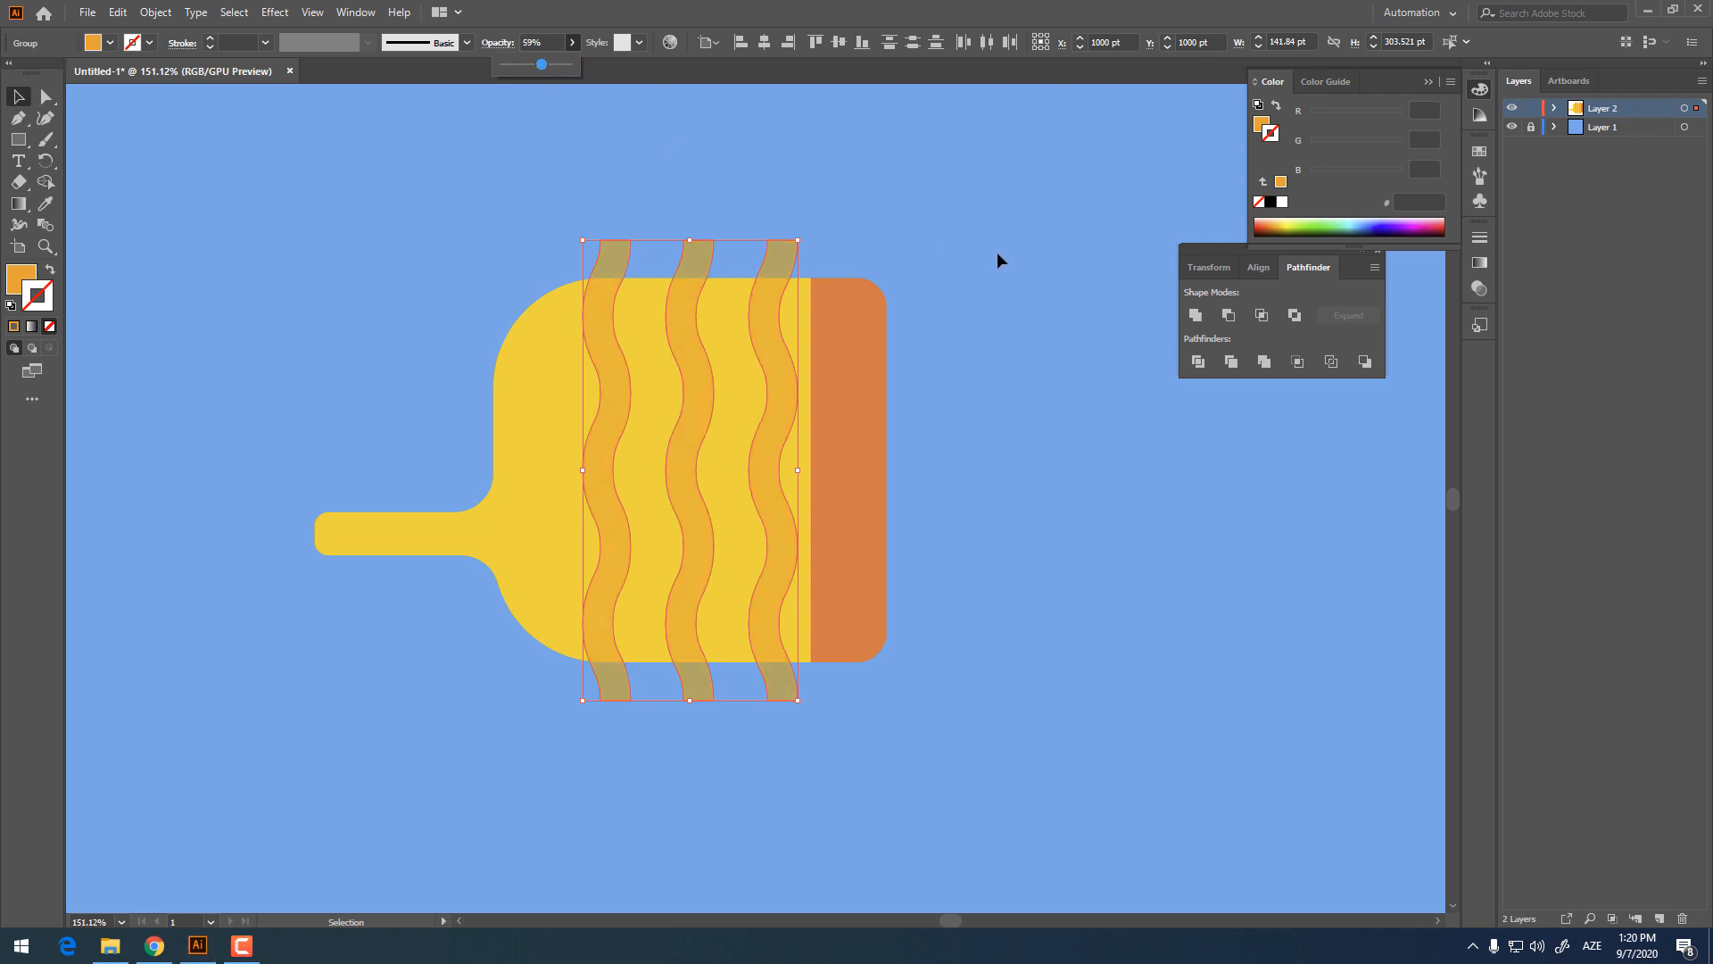
left_click(953, 629)
Step: Divide the yellow body and the three wavy strips with Pathfinder and ungroup the resulting pieces
left_click_drag(768, 757, 578, 638)
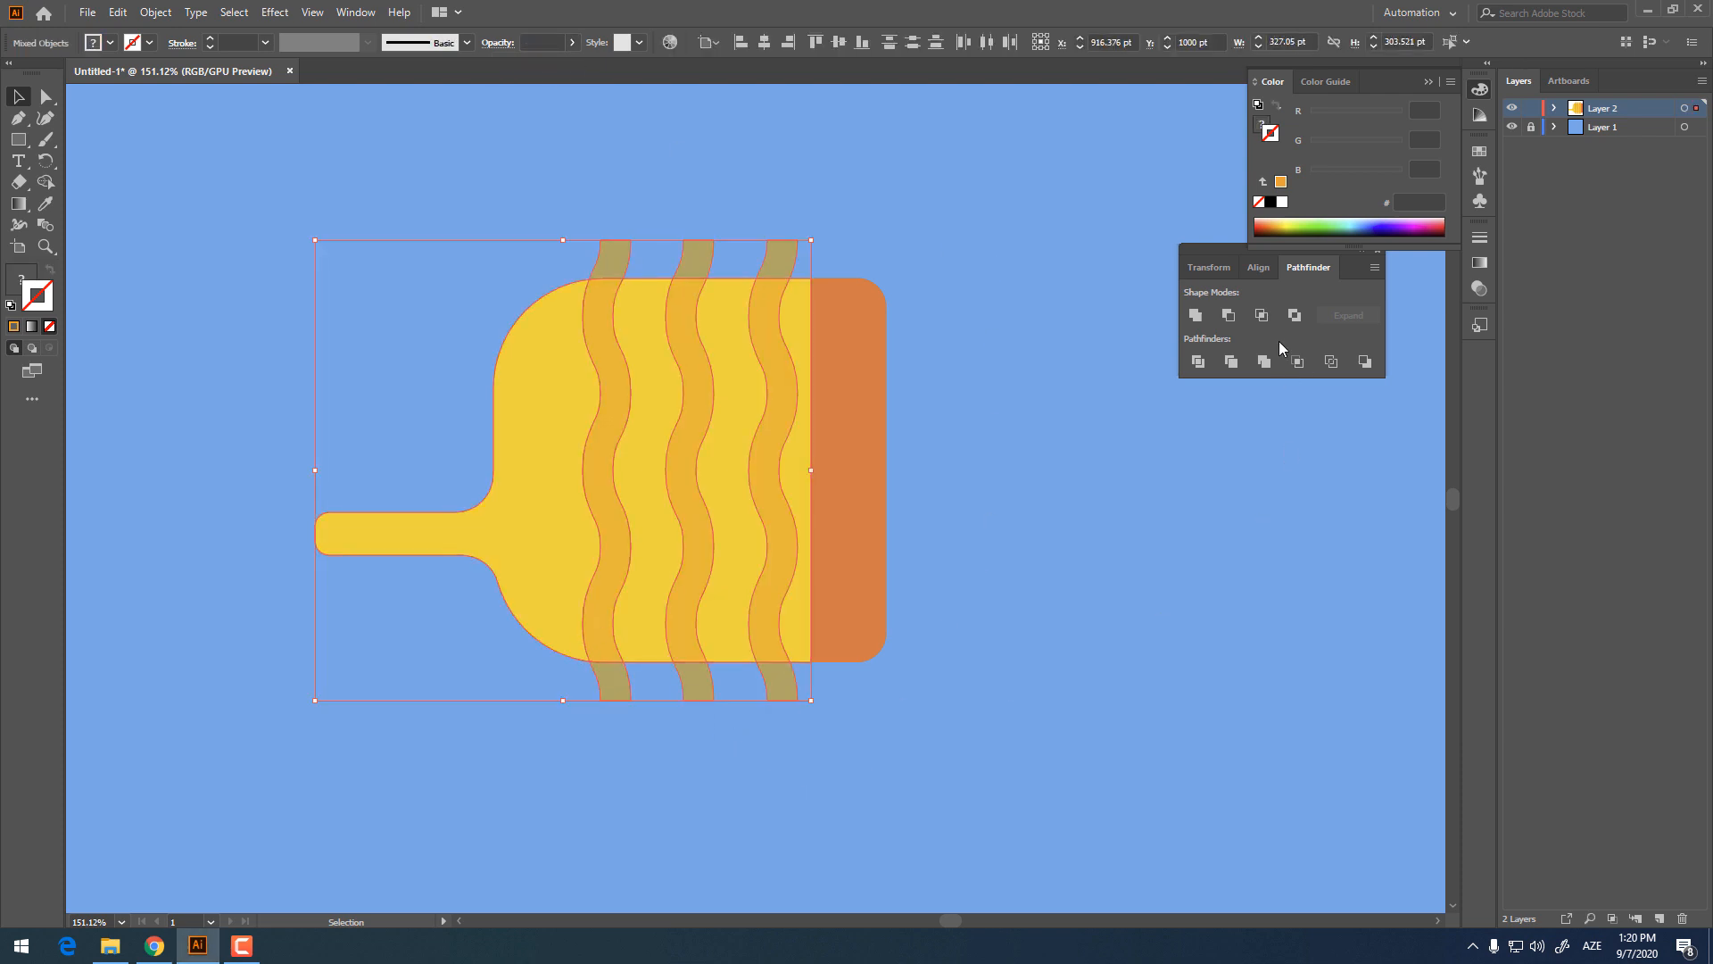
left_click(1230, 359)
right_click(757, 661)
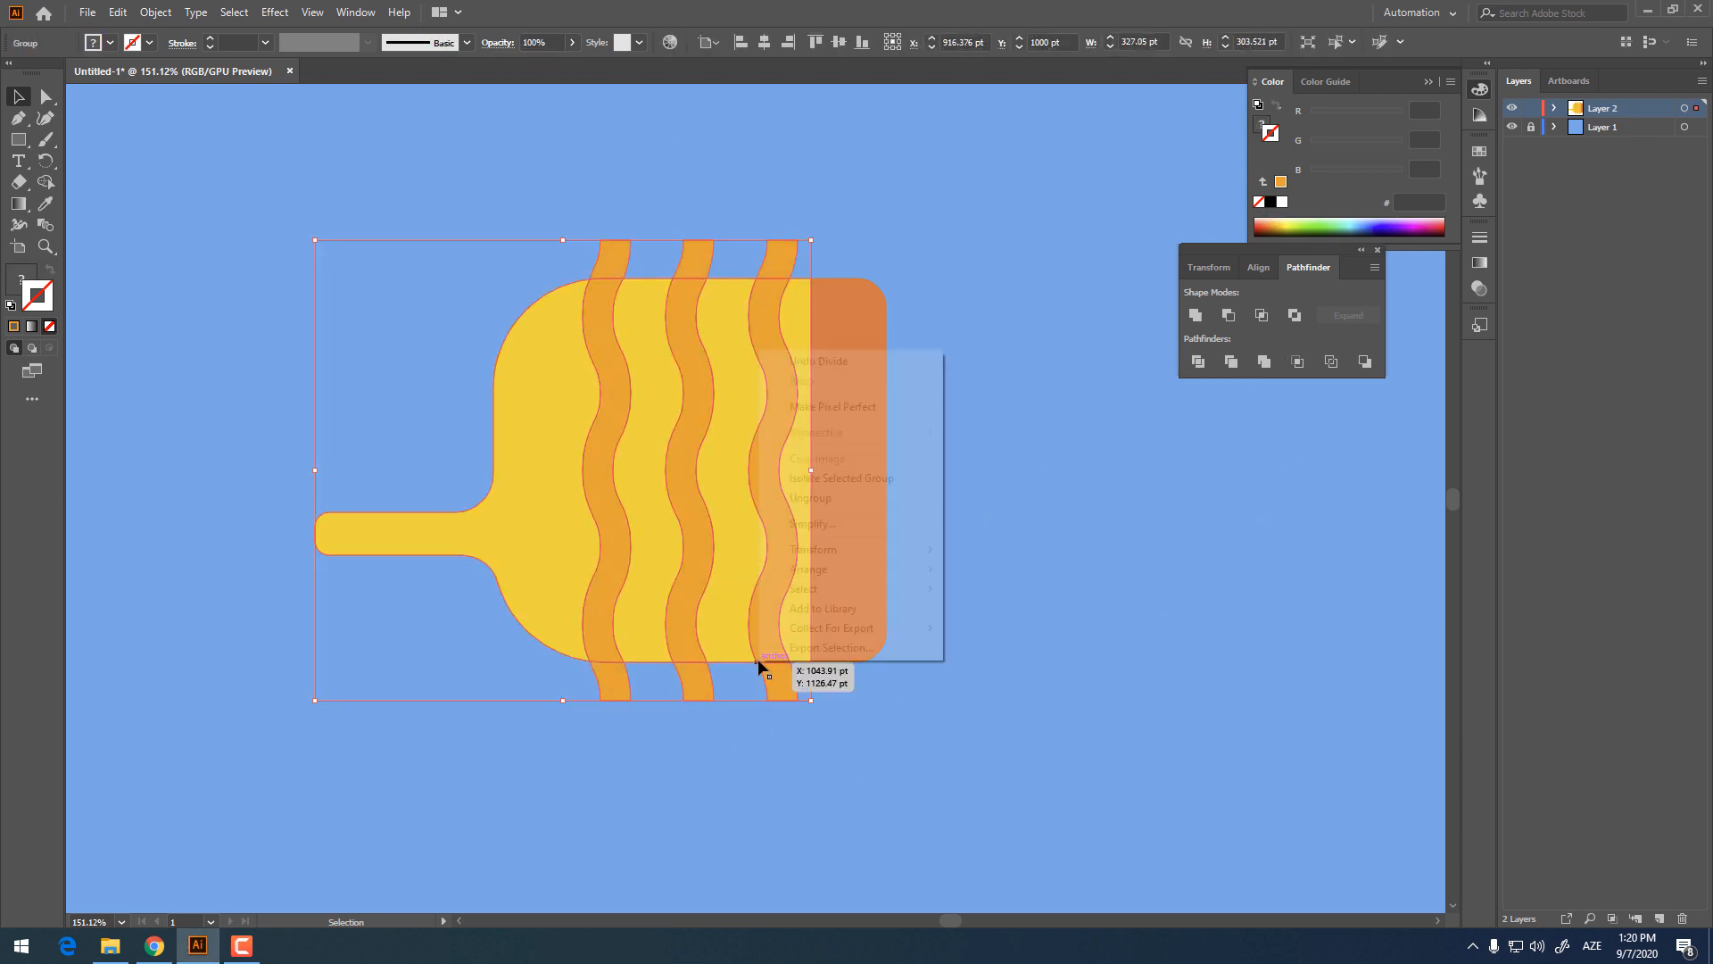
left_click(848, 497)
Step: Delete the wavy strip ends that stick out beyond the body's upper and lower edges
left_click(699, 729)
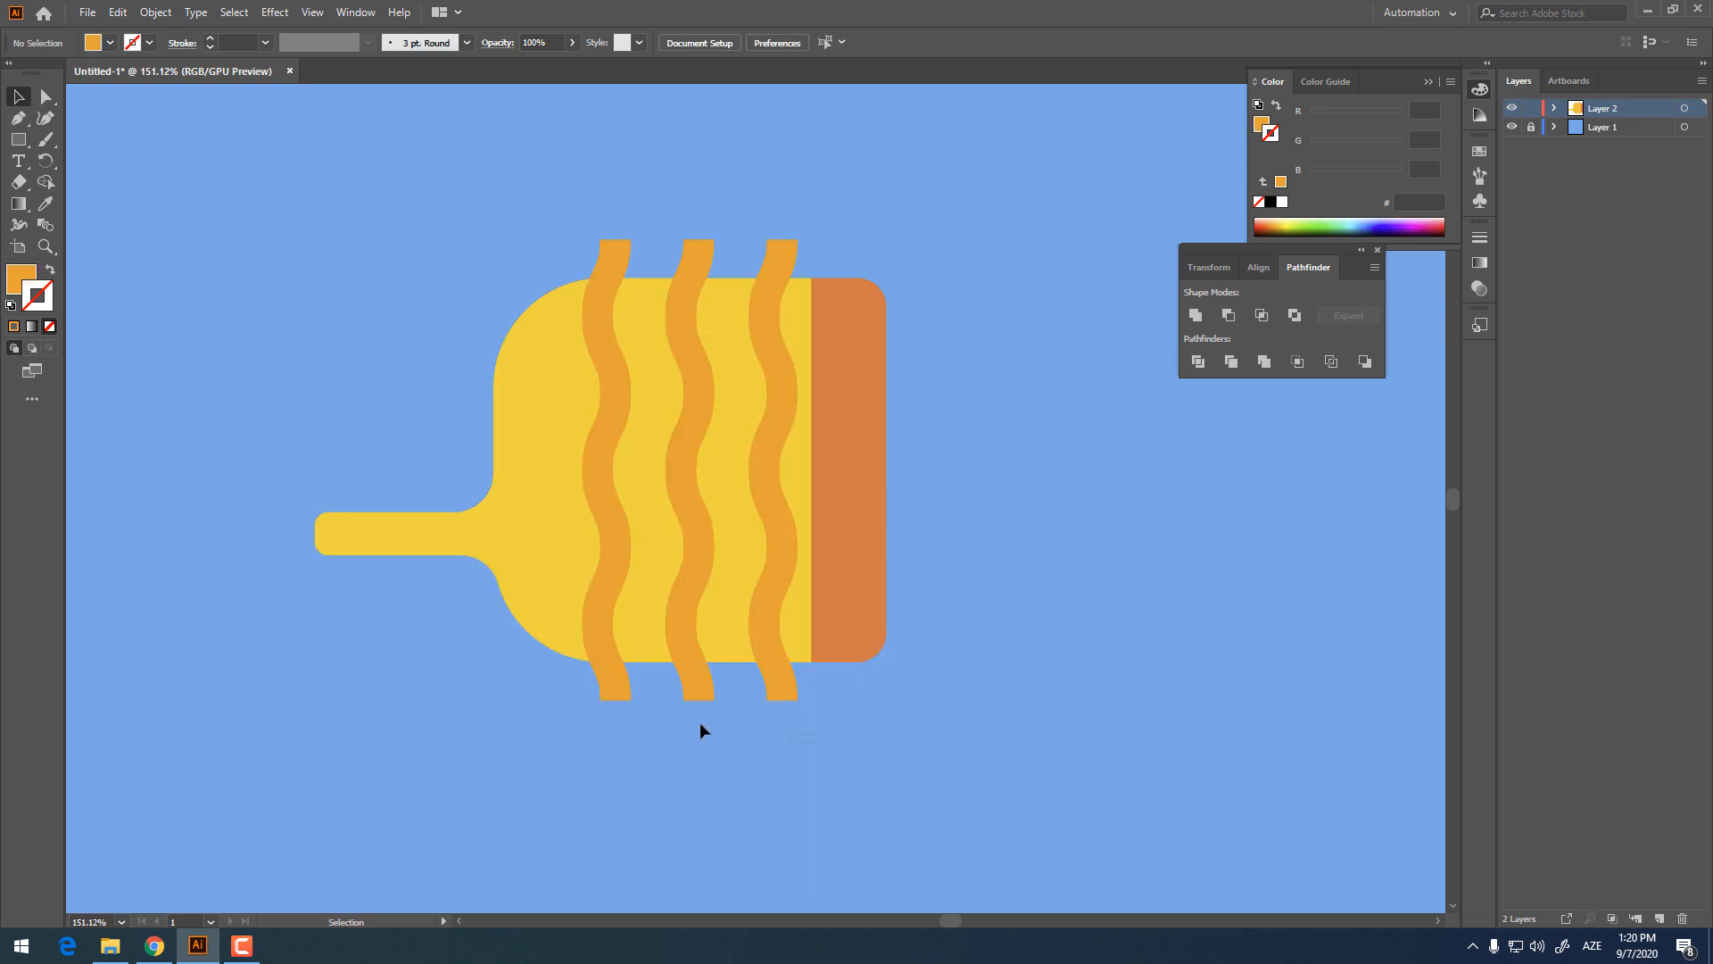
left_click_drag(560, 699, 561, 701)
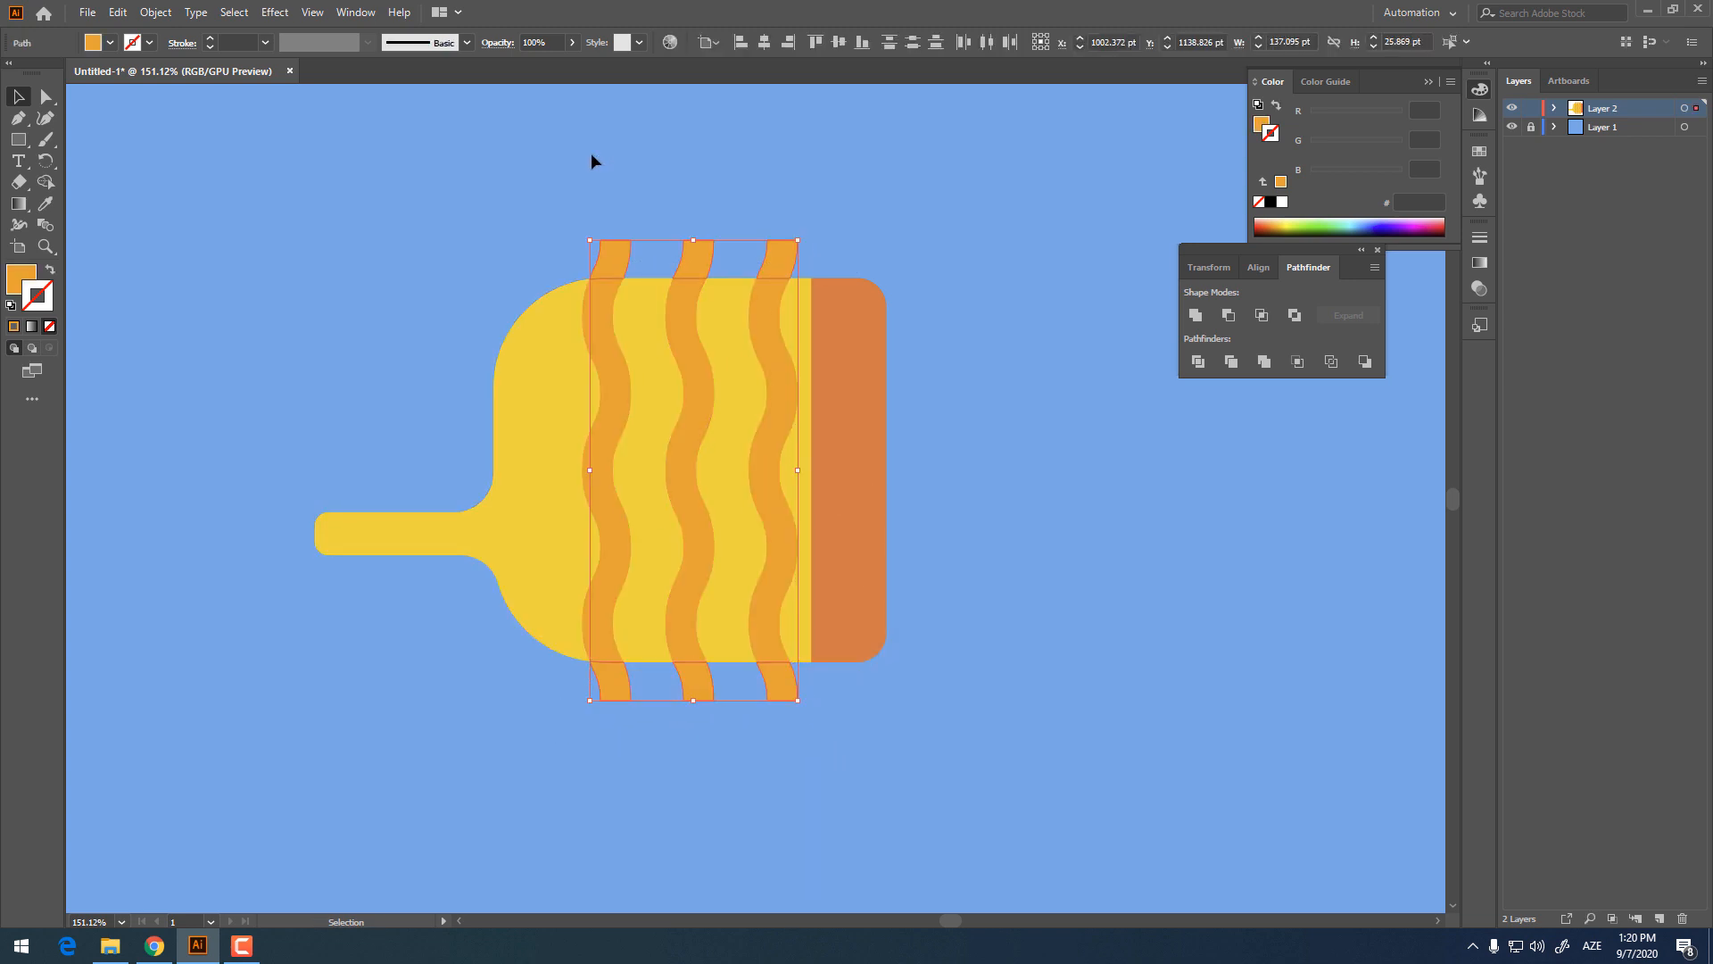
key("Delete")
Step: Try moving the first wavy strip out of place, undo the move, and select all three strips
left_click_drag(612, 385, 515, 563)
key("ctrl+z")
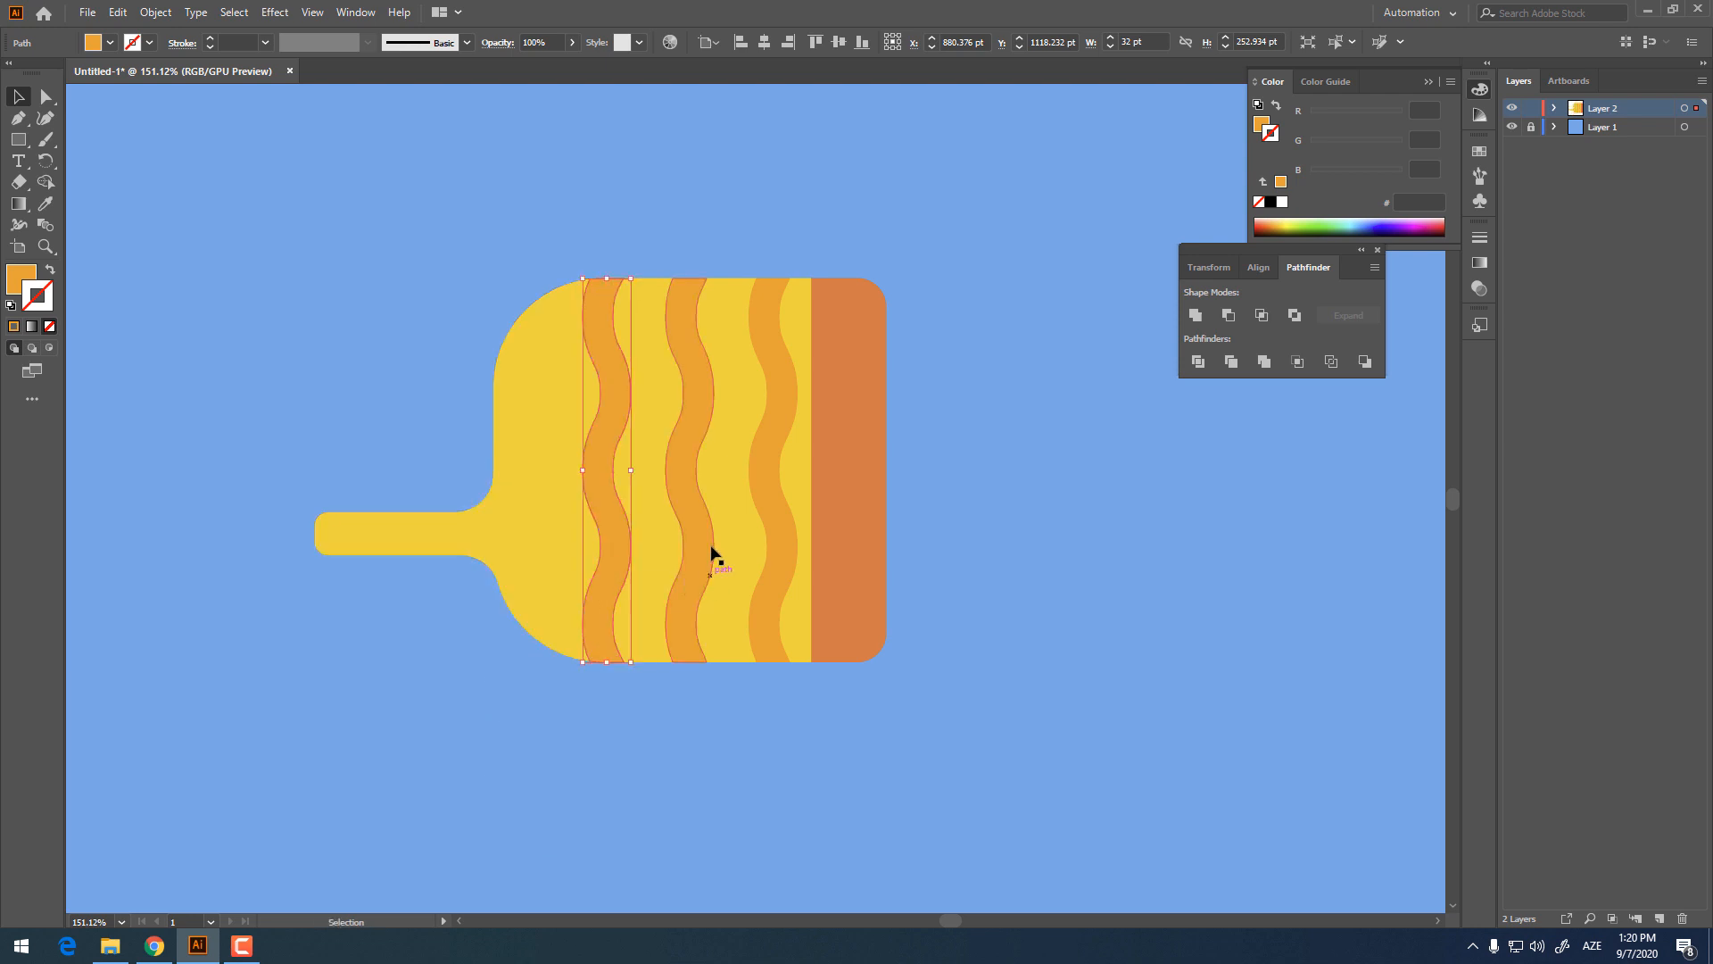
left_click(709, 544, "shift")
left_click(775, 417, "shift")
Step: Draw an orange circle about 52 pt wide between the body's rounded end and the first wavy strip, and nudge it slightly upward
key("z")
left_click_drag(806, 539, 635, 671)
left_click_drag(597, 455, 631, 457)
left_click_drag(20, 141, 91, 166)
left_click_drag(471, 371, 579, 478)
key("v")
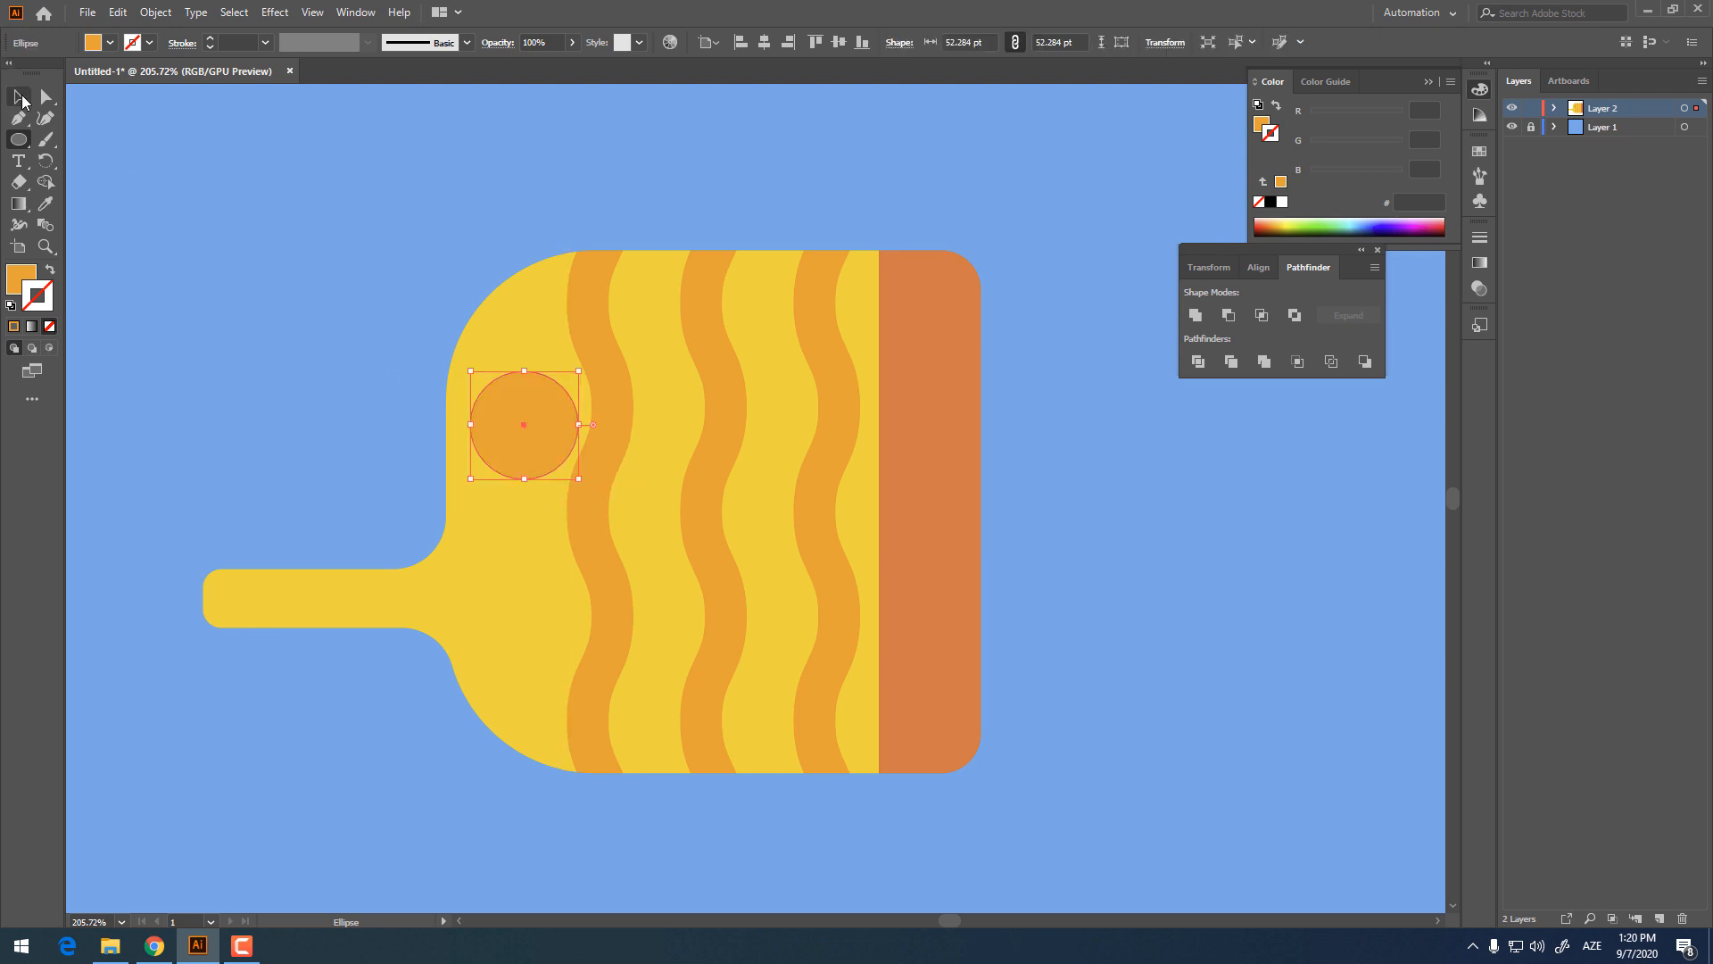
left_click_drag(559, 421, 565, 399)
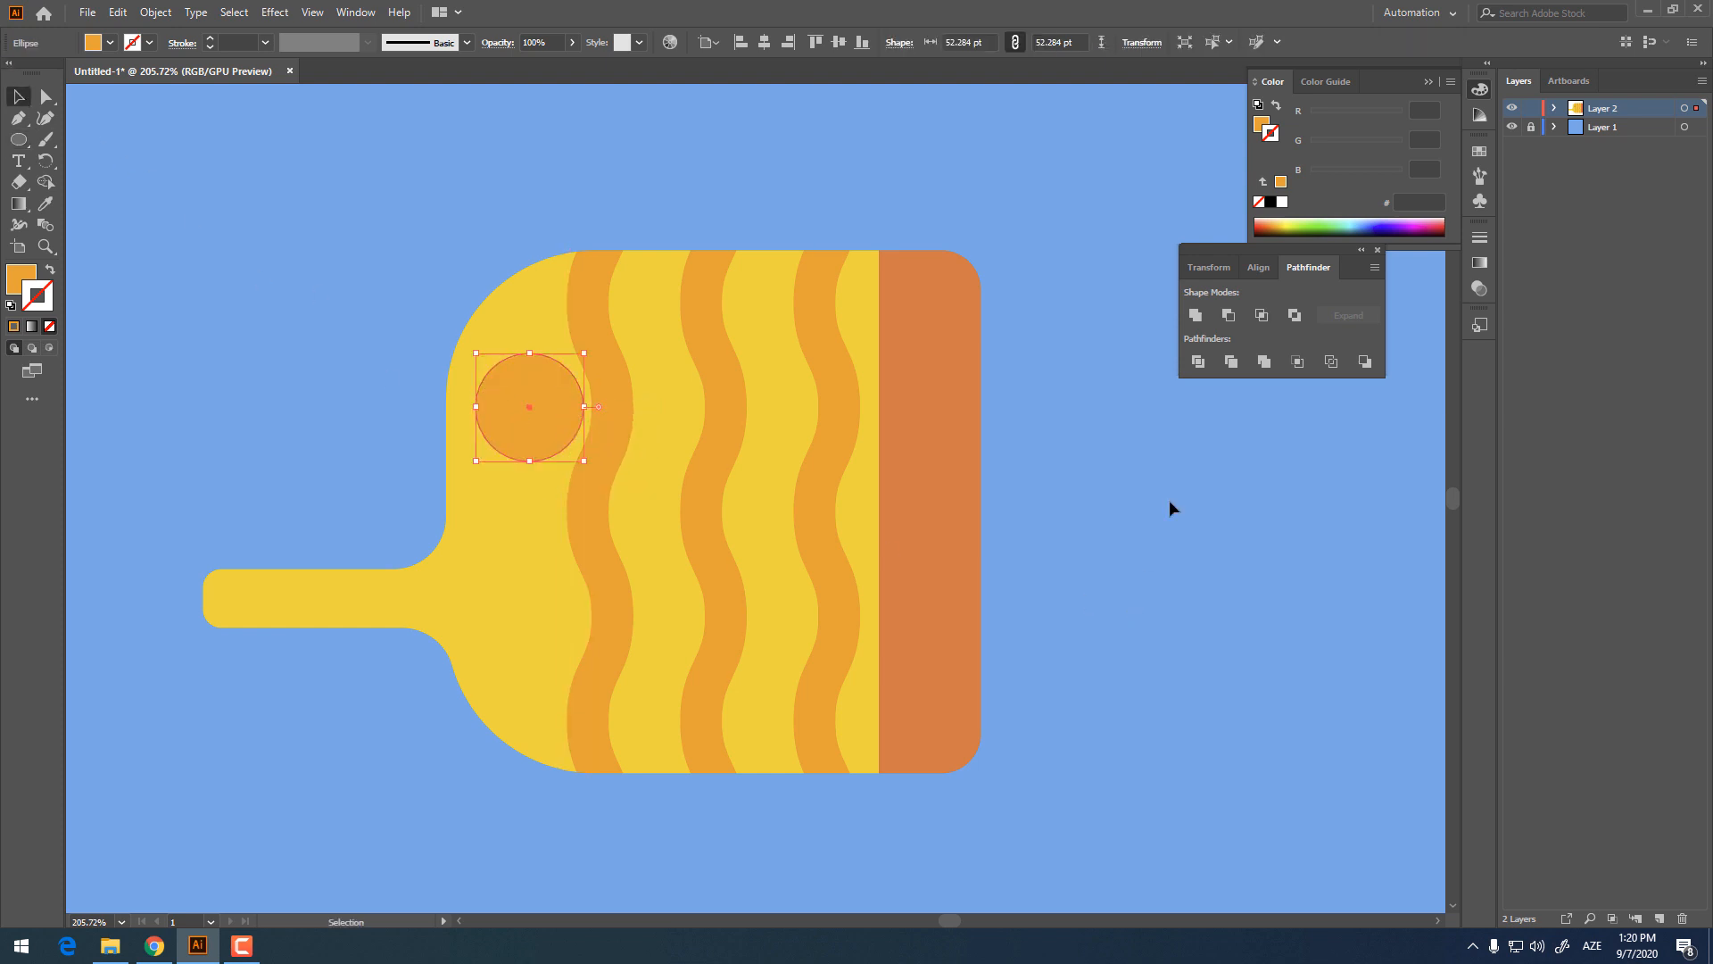
Step: Fill the selected circle on the body's rounded end with white and copy it
left_click(1479, 152)
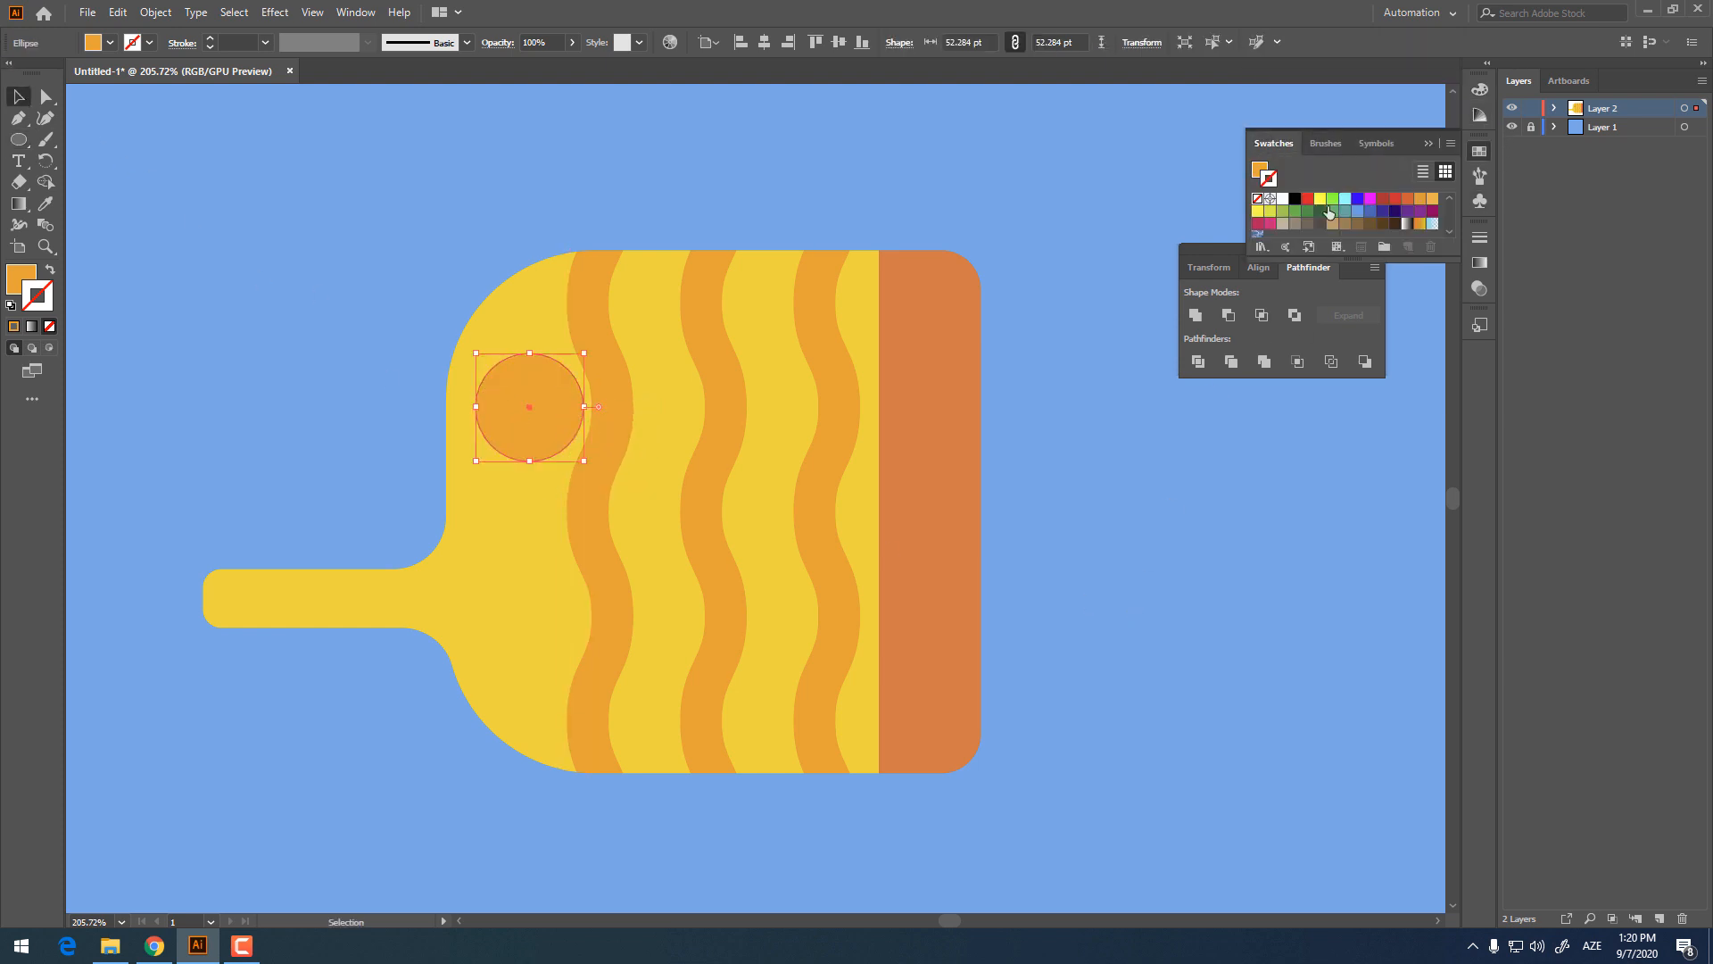
left_click(1288, 198)
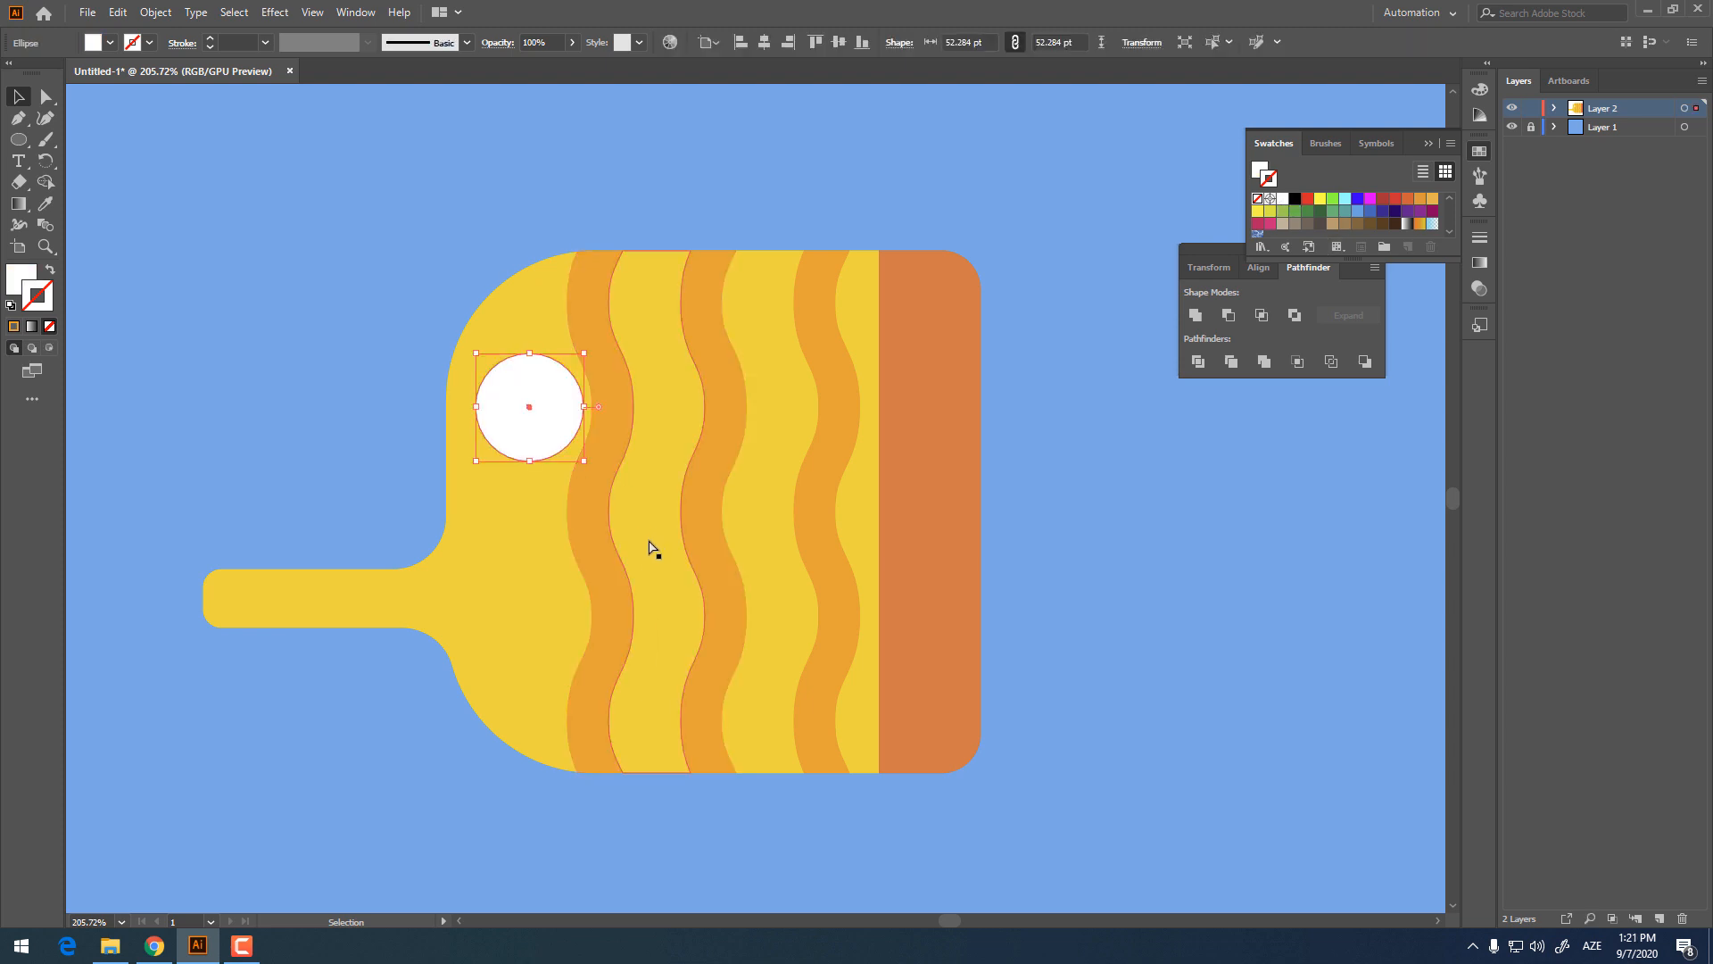
left_click(136, 11)
mouse_move(128, 14)
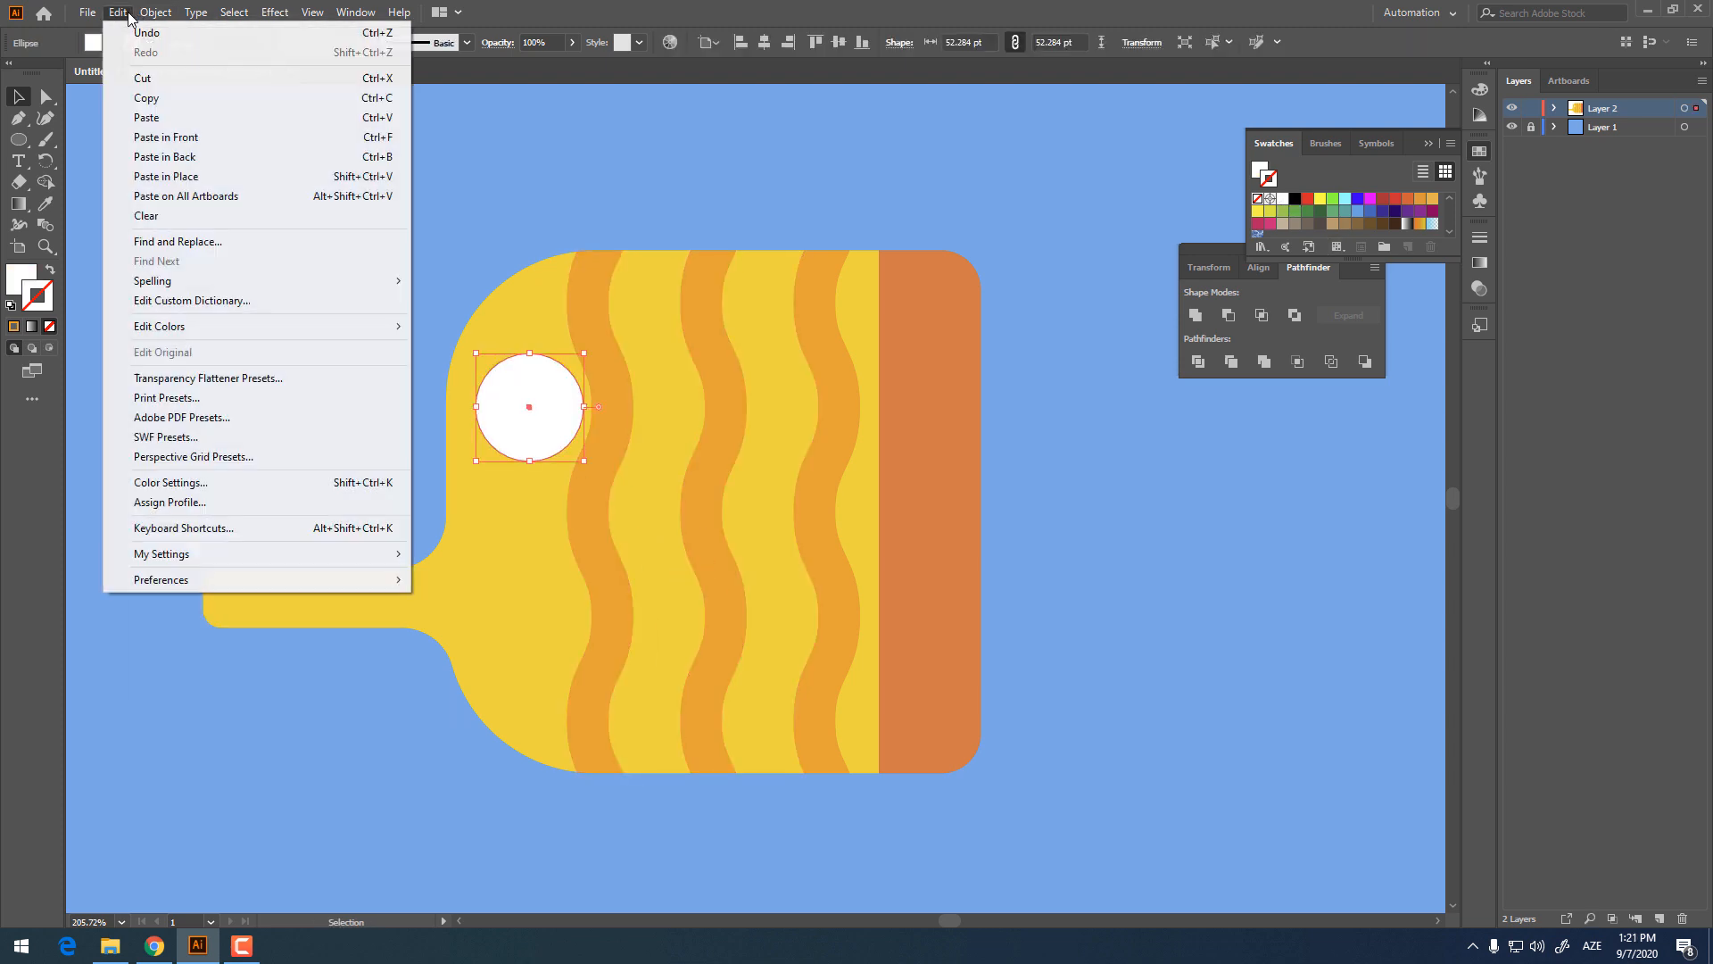
left_click(154, 98)
Step: Paste the copied circle in front, shrink it around the eye's centre, and fill it black as the pupil
left_click(119, 13)
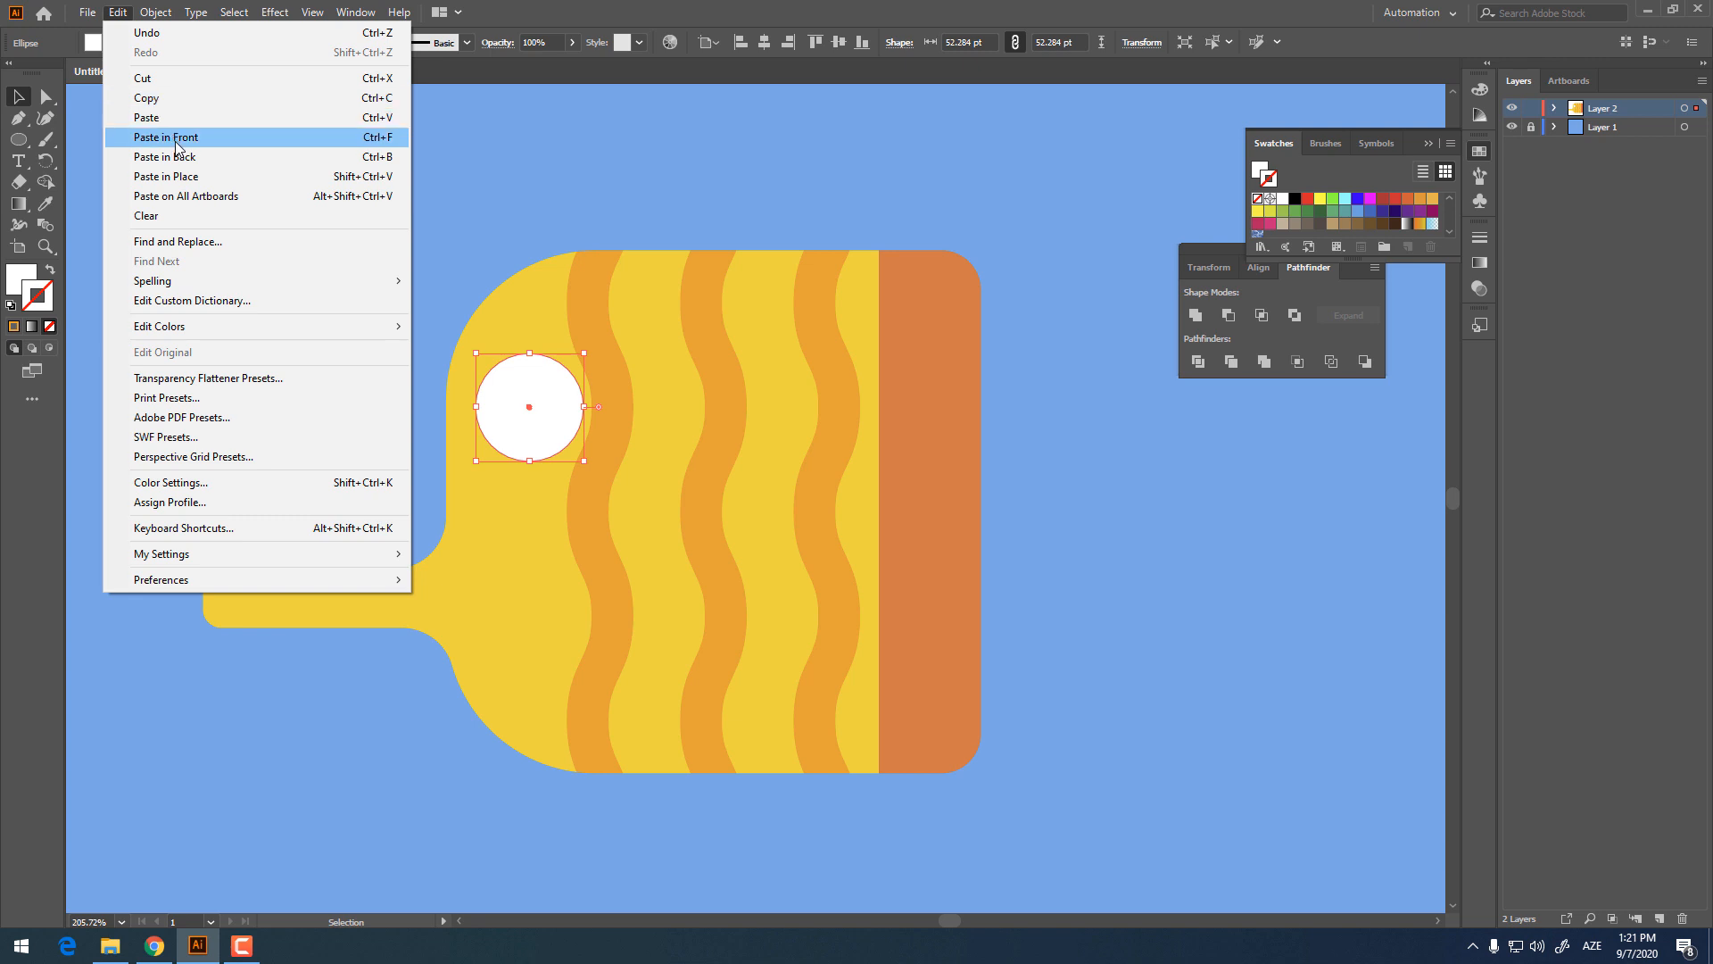
left_click(166, 136)
left_click_drag(583, 463, 405, 451)
left_click(1294, 199)
key("ctrl+shift+a")
scroll(581, 452, "down", 3)
scroll(528, 449, "up", 2)
scroll(528, 450, "up", 1)
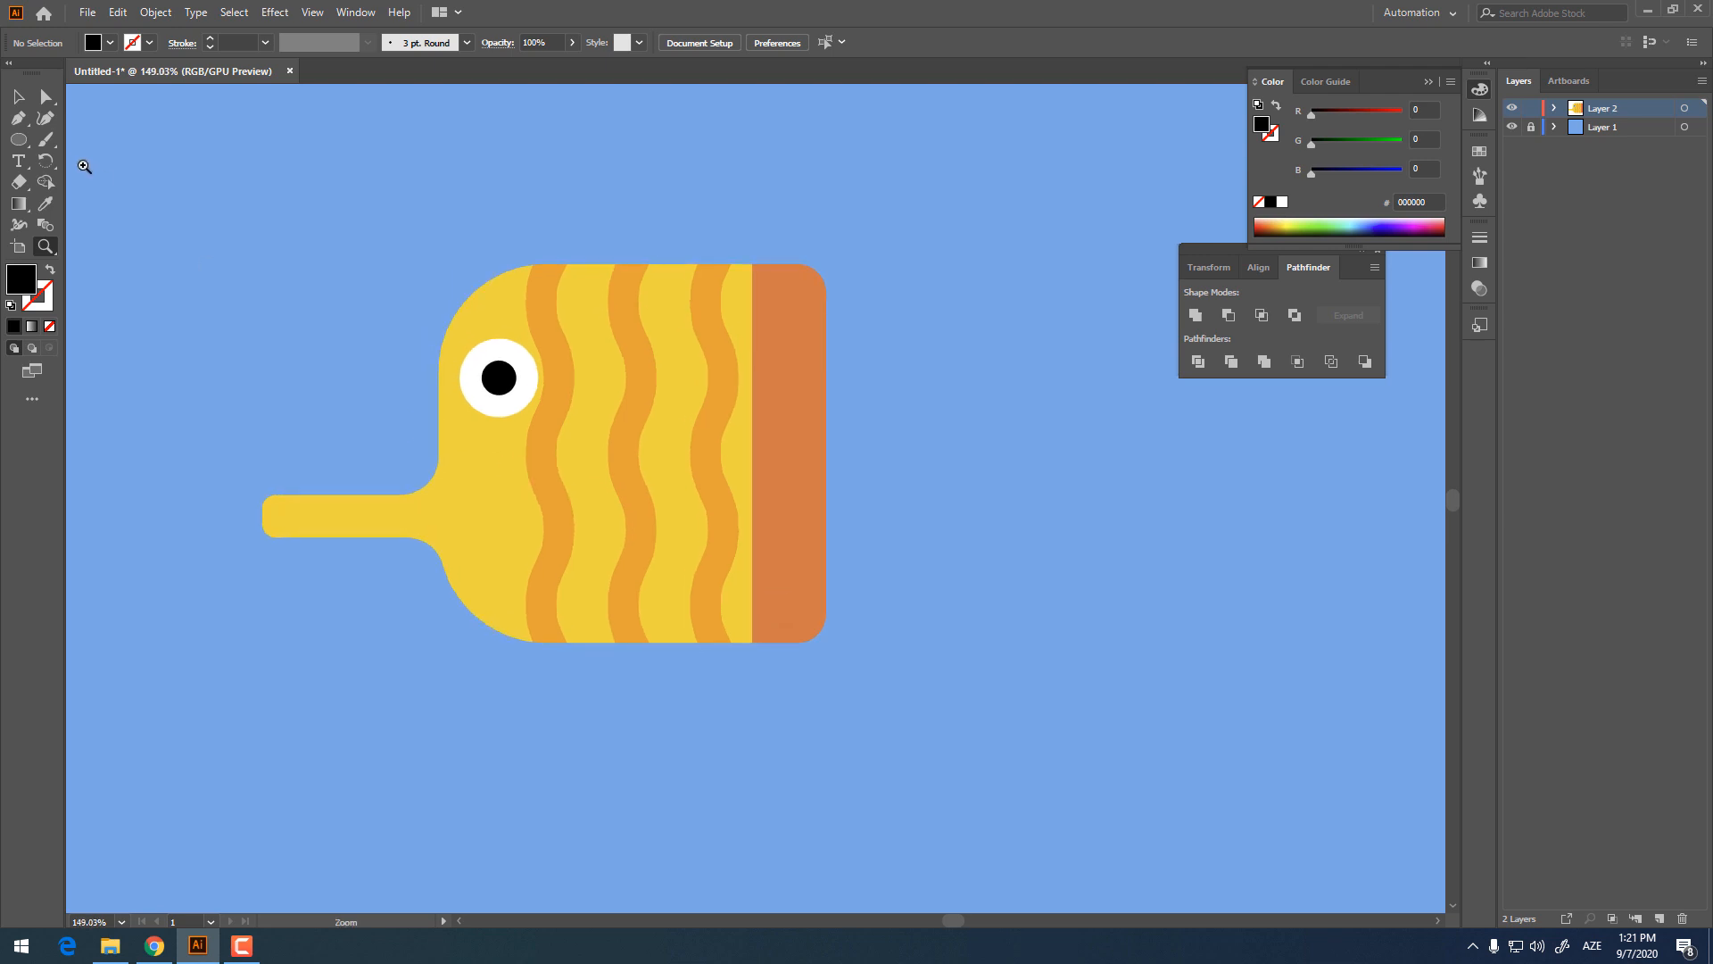
left_click(19, 96)
left_click_drag(518, 397, 515, 393)
left_click(891, 539)
Step: Draw a square about 141 pt wide beside the orange end band and fill it with the body's sampled yellow
key("z")
left_click_drag(895, 410, 730, 419)
key("space")
left_click_drag(730, 419, 660, 418)
left_click_drag(740, 437, 911, 540)
key("space")
left_click_drag(25, 149, 40, 141)
left_click(107, 139)
left_click_drag(867, 405, 1052, 590)
left_click(43, 208)
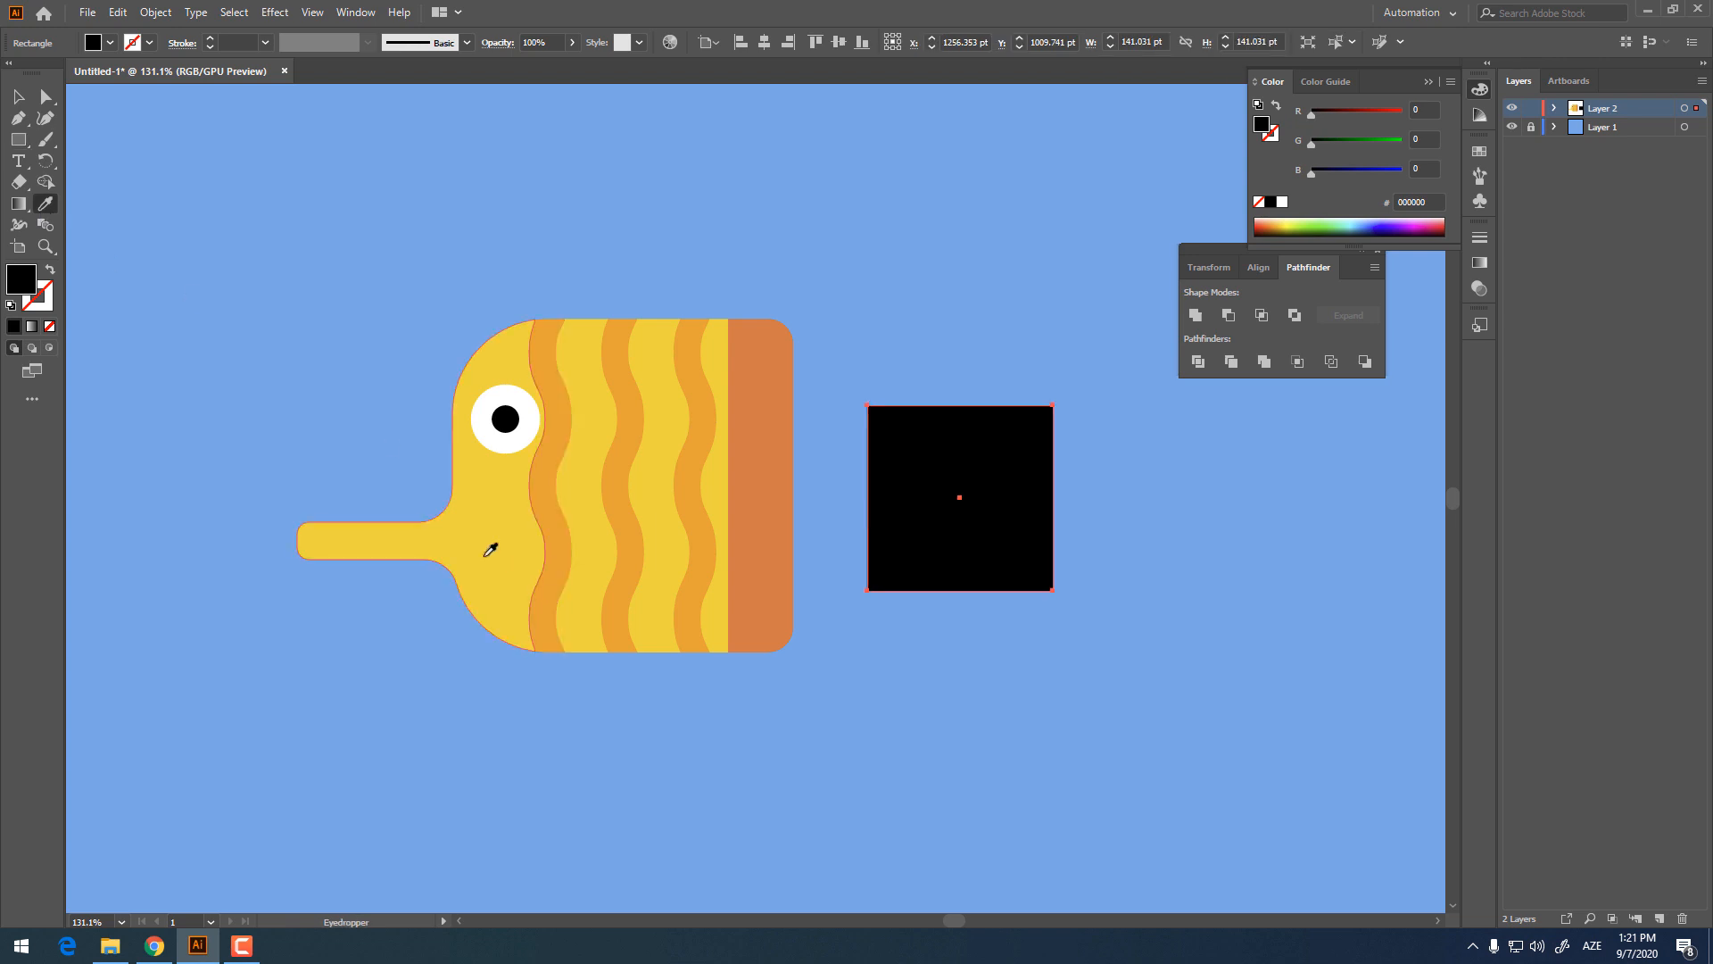
left_click(490, 543)
key("v")
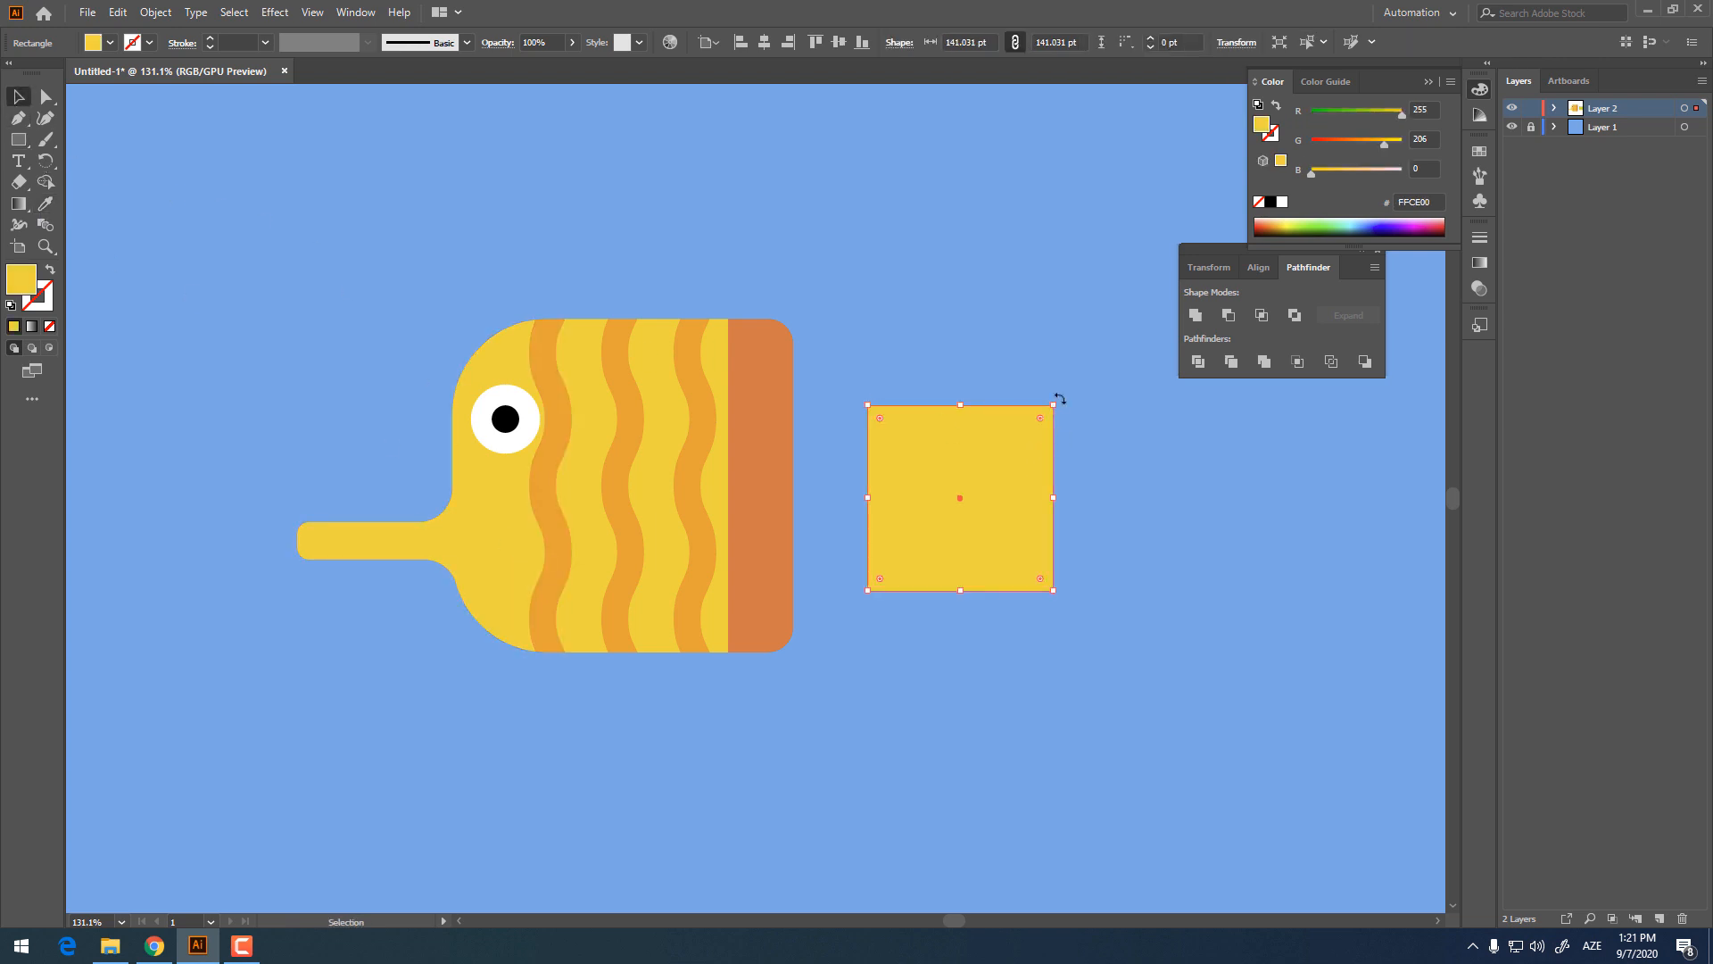
Step: Rotate the yellow square 45° into a diamond and deselect it
left_click(1067, 398)
left_click(1025, 448)
left_click_drag(1062, 398, 1103, 508)
left_click(458, 371)
Step: Round the diamond's lowest corner fully to 141.03 pt to form a wedge, and make it a plain path with Pathfinder Unite
key("a")
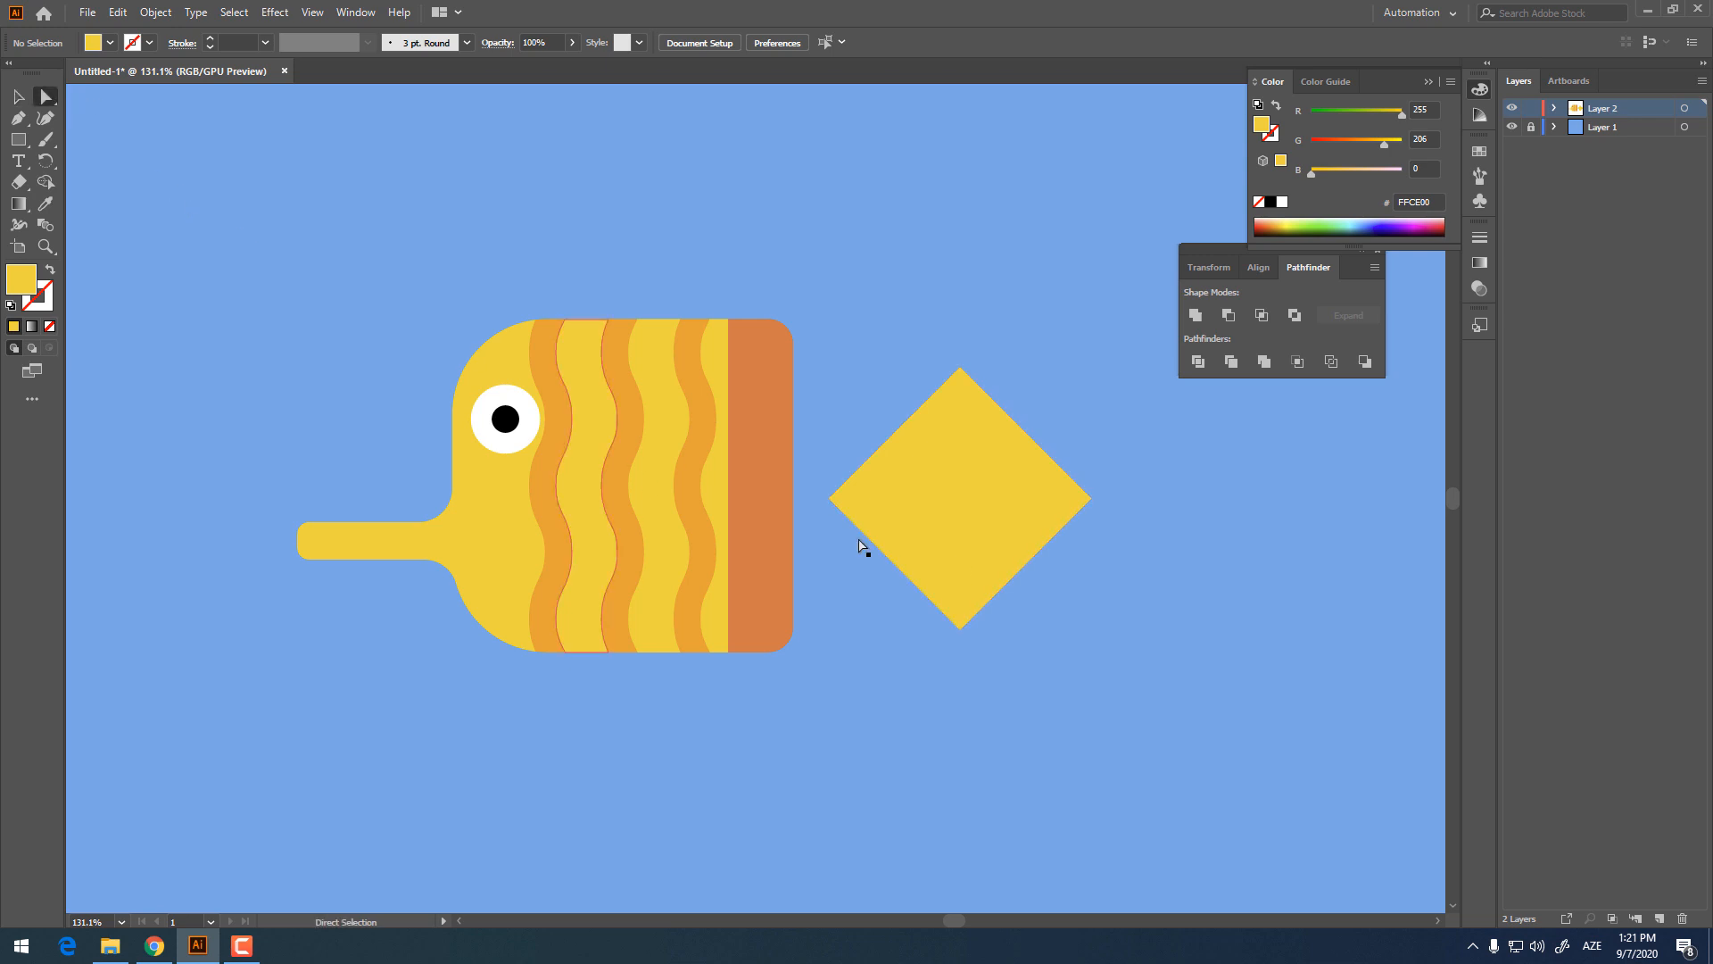
left_click(961, 625)
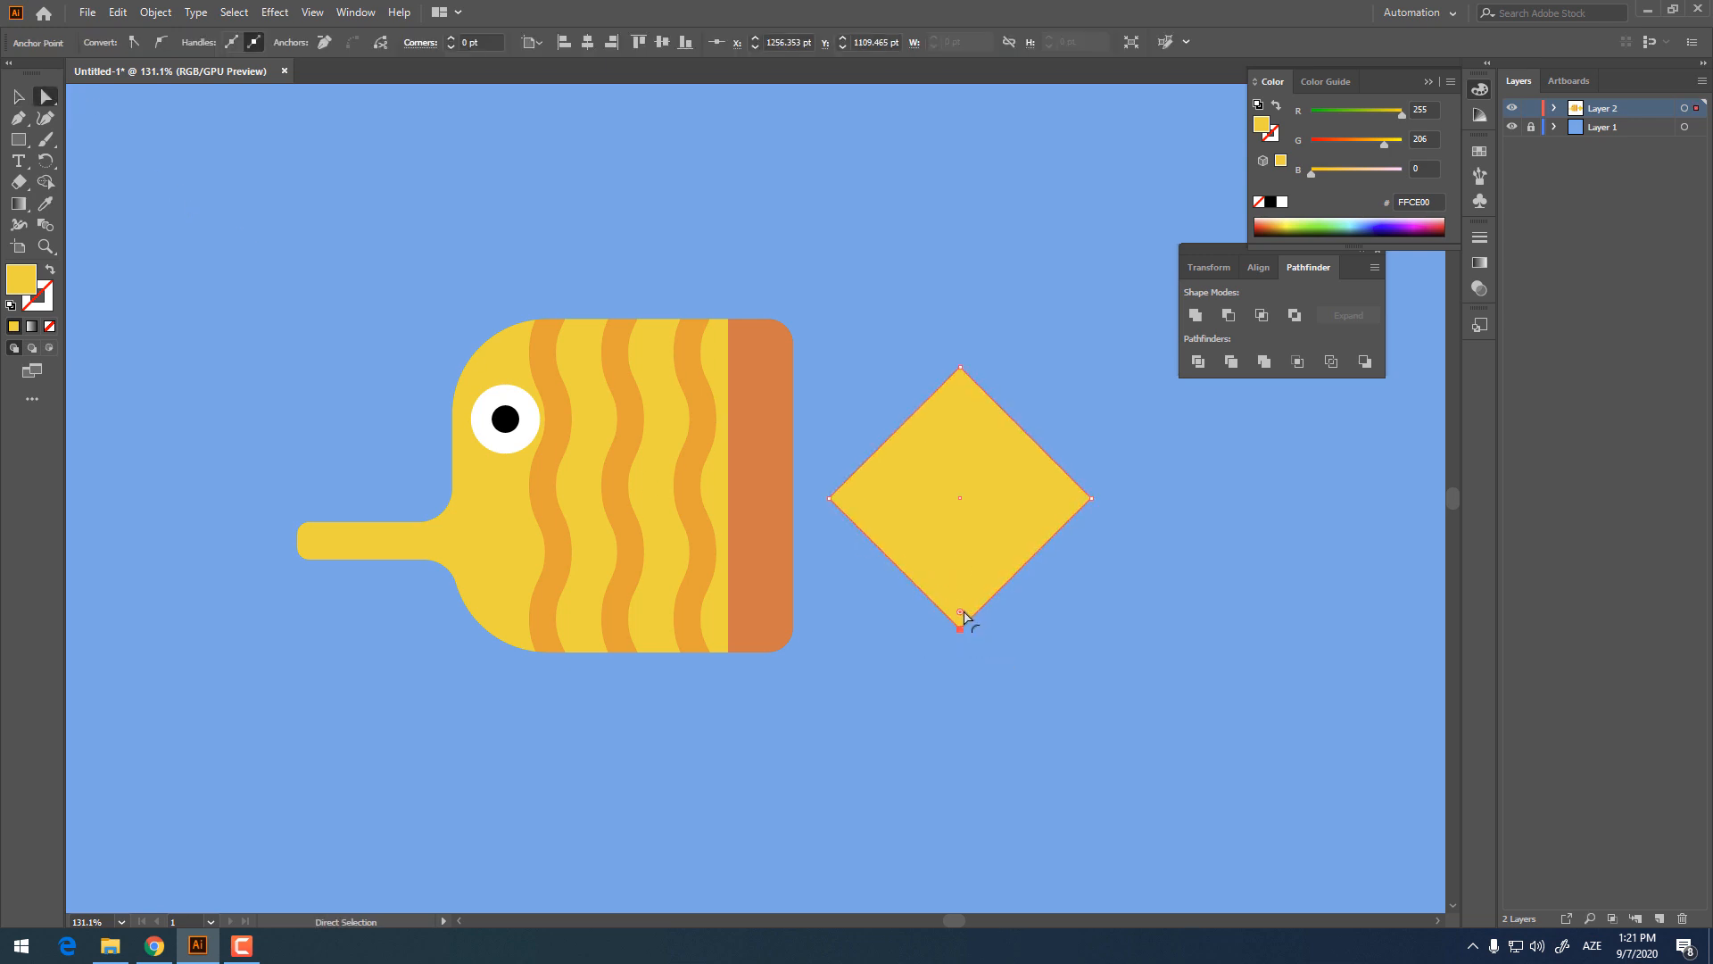
left_click_drag(964, 616, 904, 315)
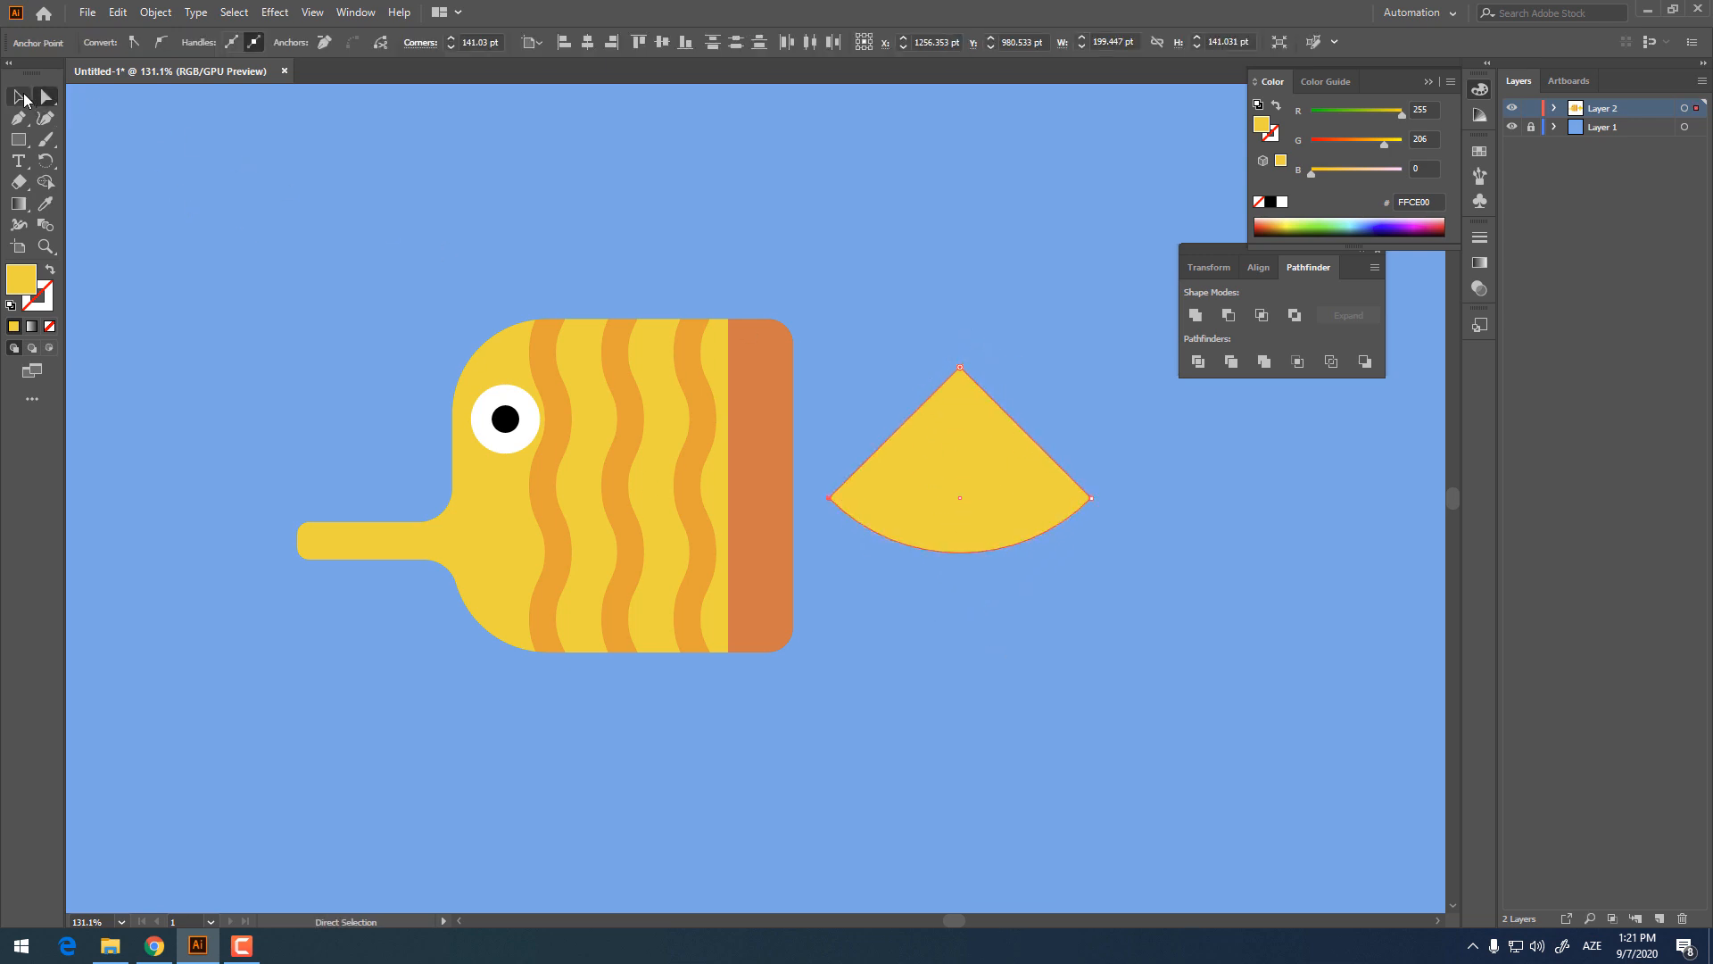
left_click(24, 97)
left_click(1199, 316)
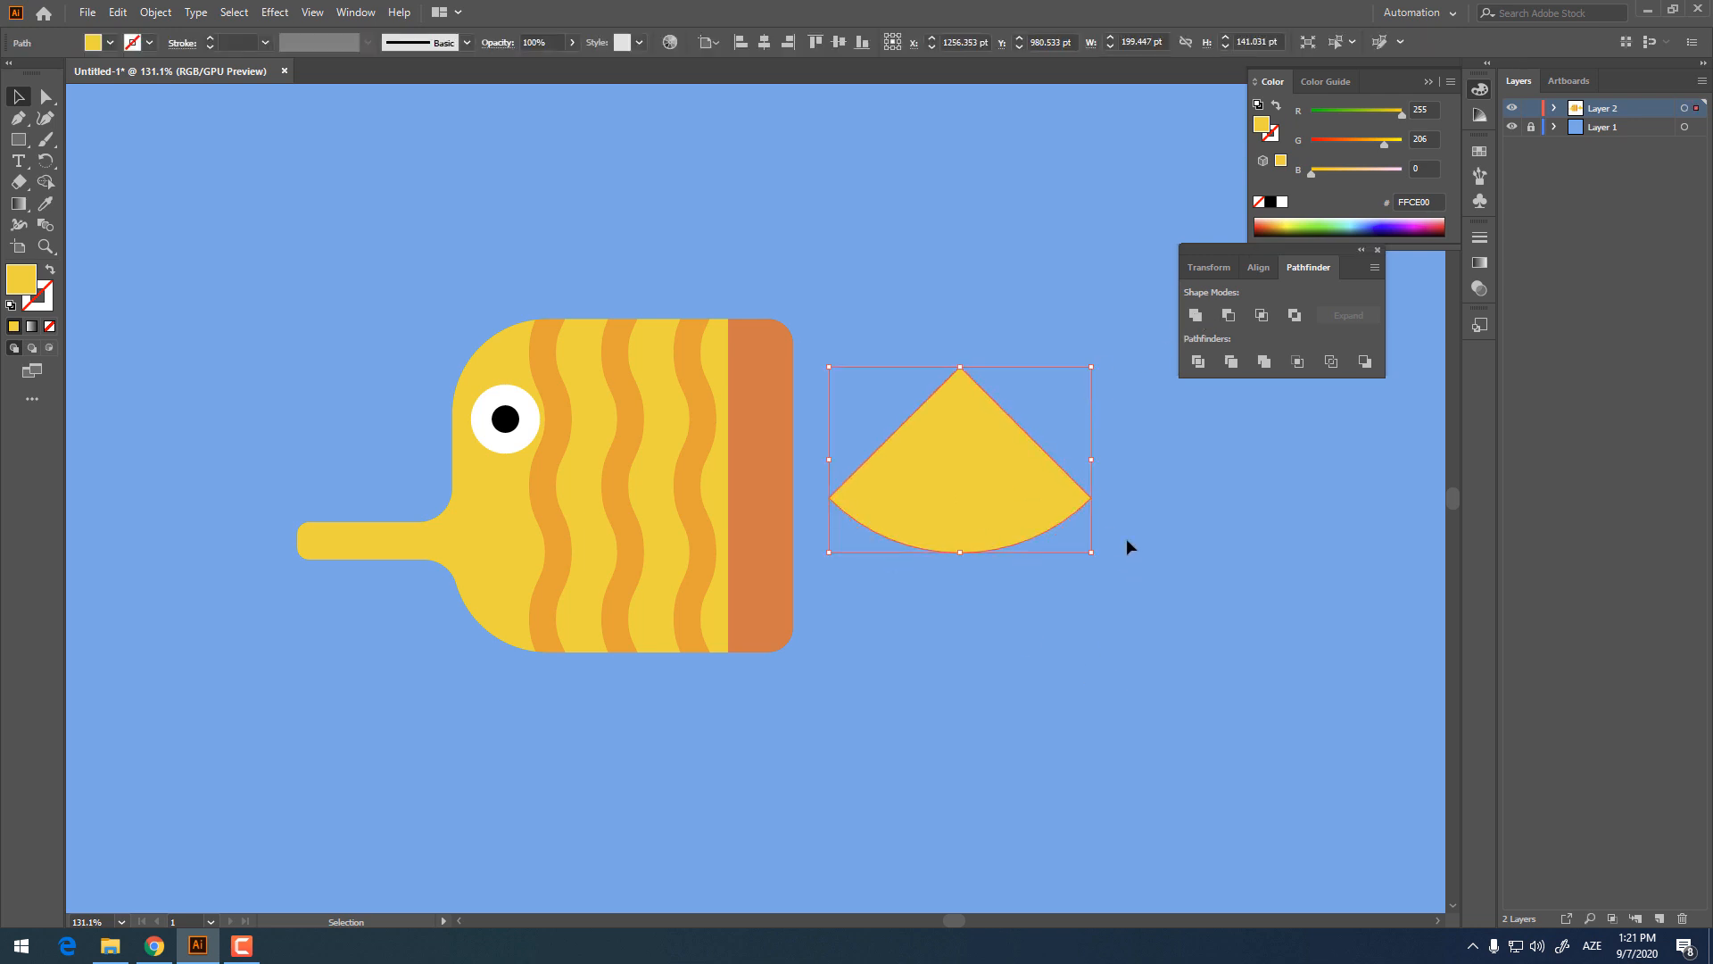
Step: Rotate the wedge so its tip points toward the body, move it onto the orange band as a tail, and shrink it
left_click_drag(1099, 561, 1071, 356)
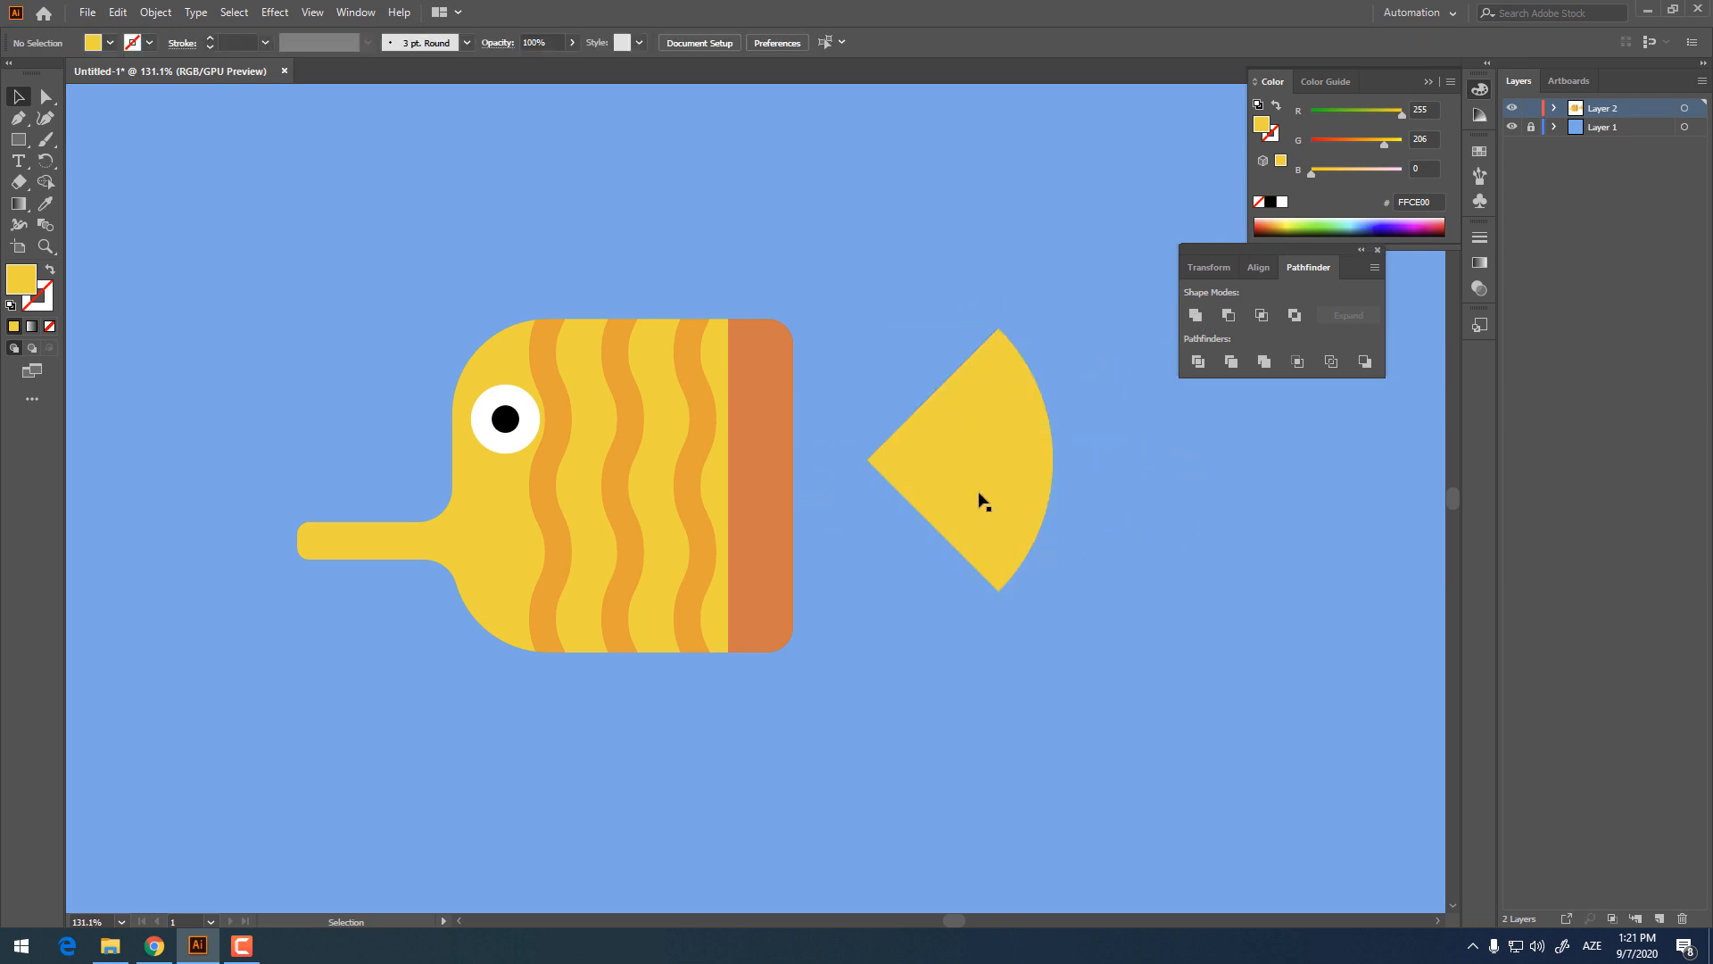
left_click_drag(980, 487, 826, 510)
left_click_drag(914, 616, 880, 568)
Step: Send the tail wedge behind the body and enlarge it around its centre to about 117 × 165 pt
right_click(838, 496)
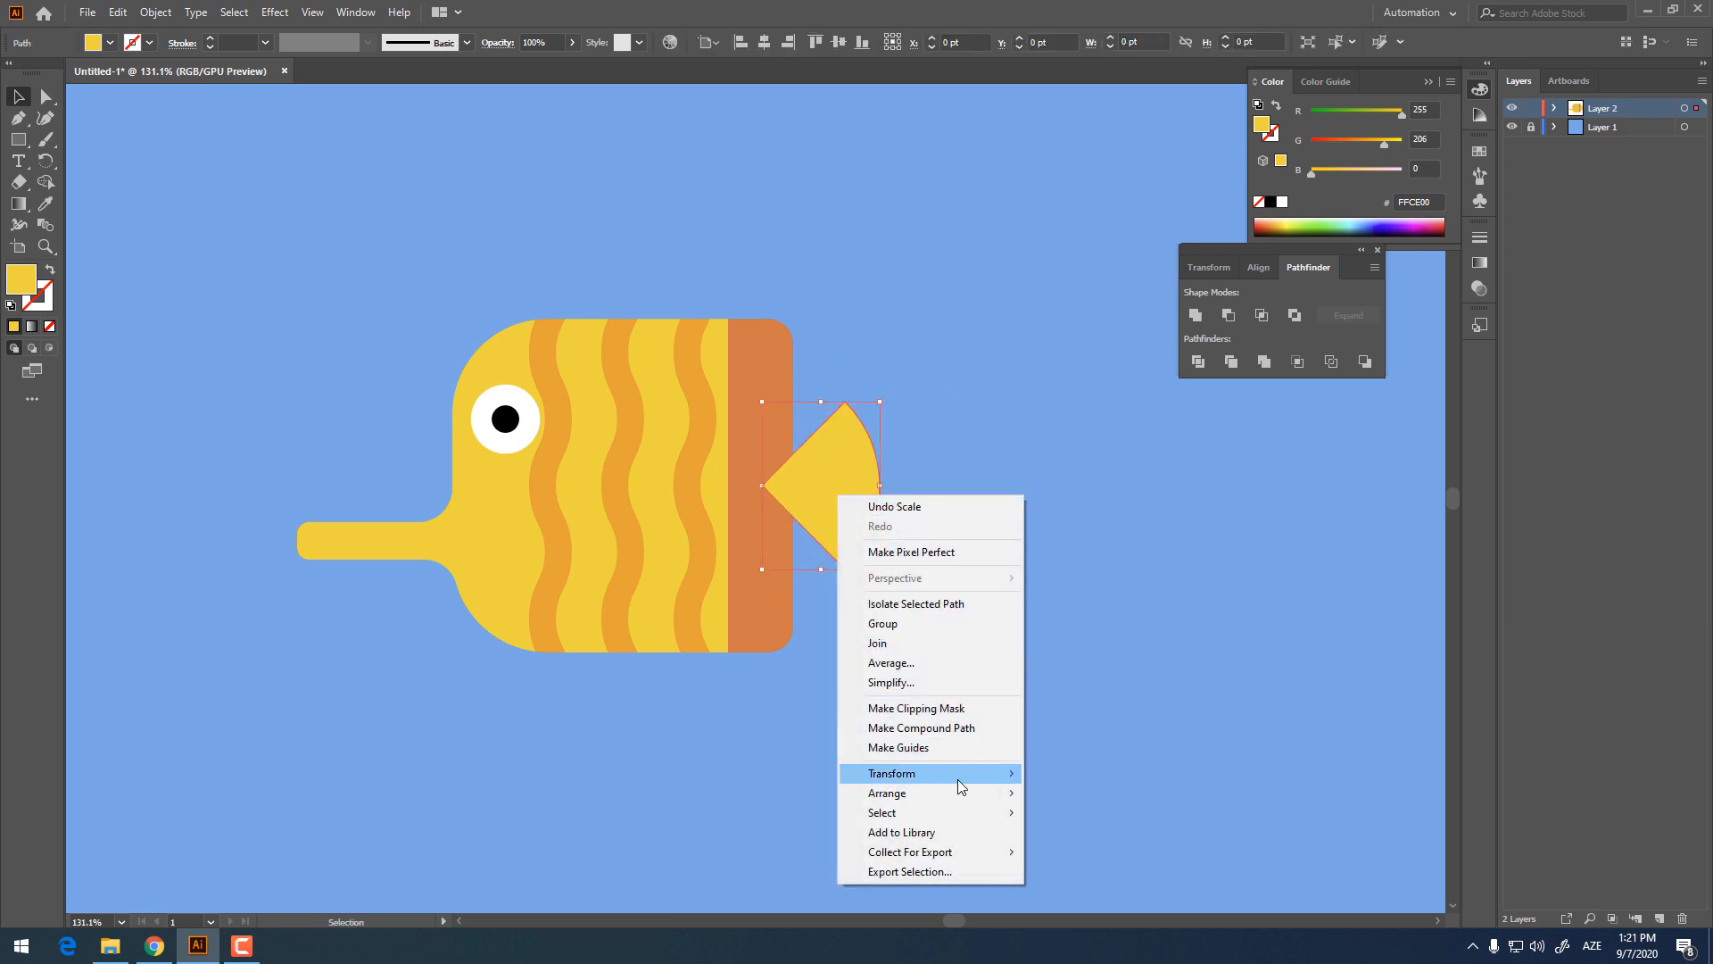
mouse_move(946, 793)
left_click(1151, 852)
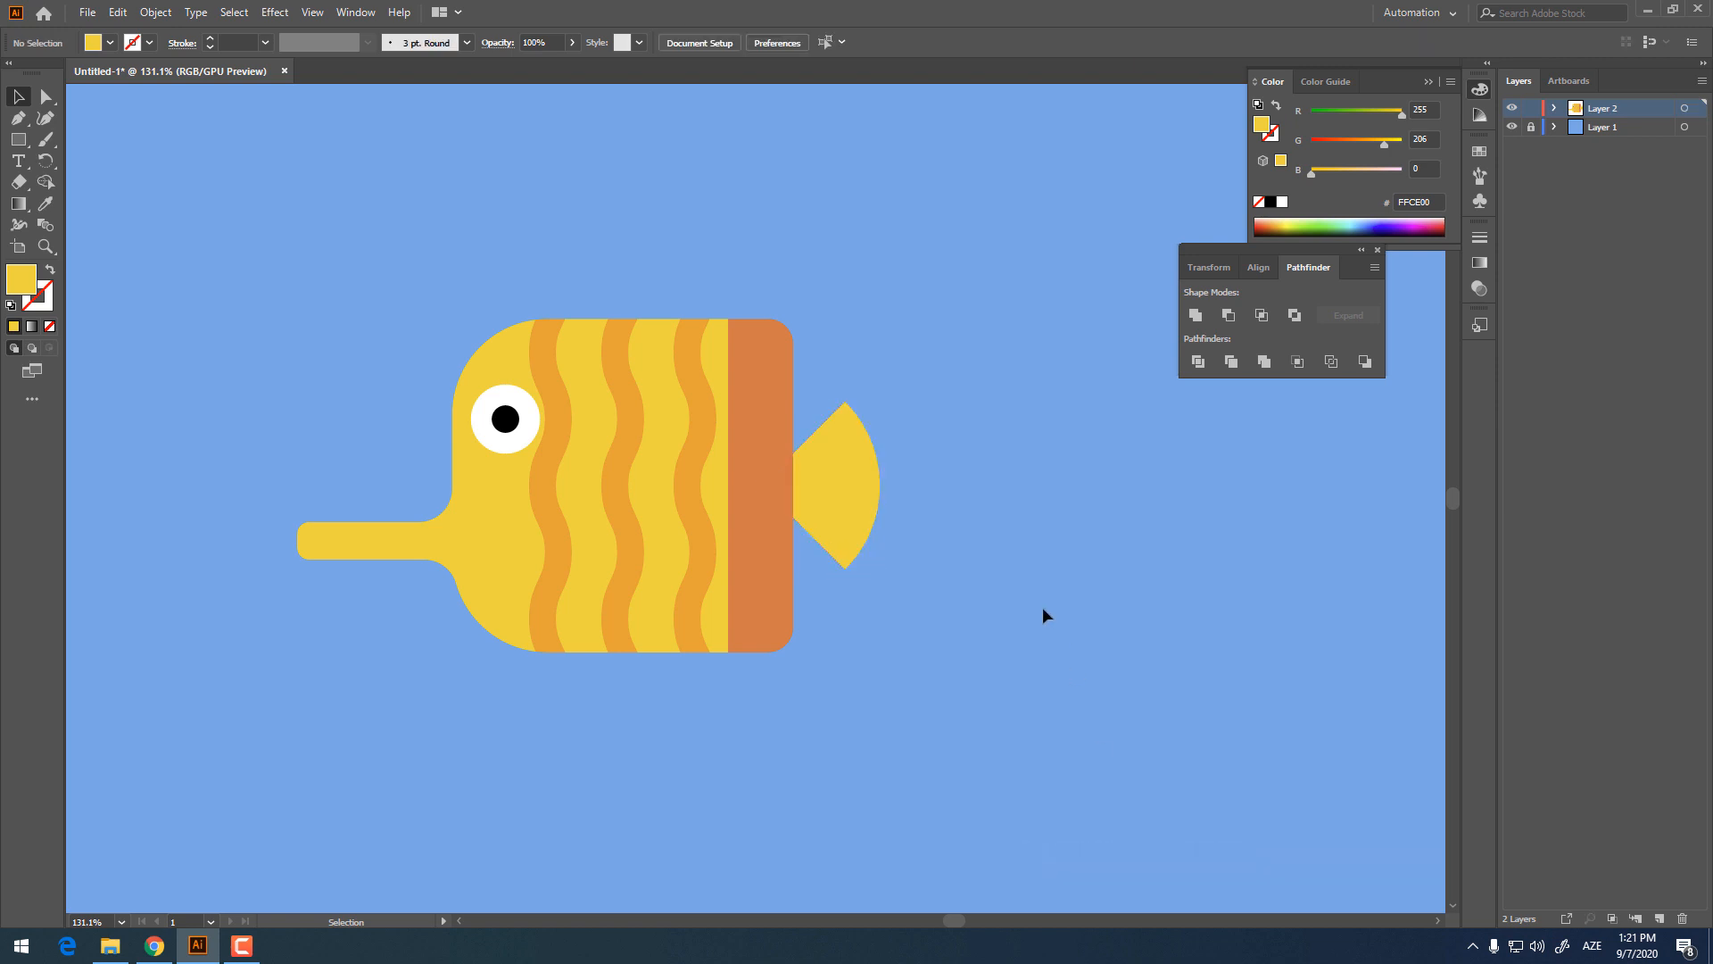
left_click(844, 496)
left_click_drag(880, 568, 897, 593)
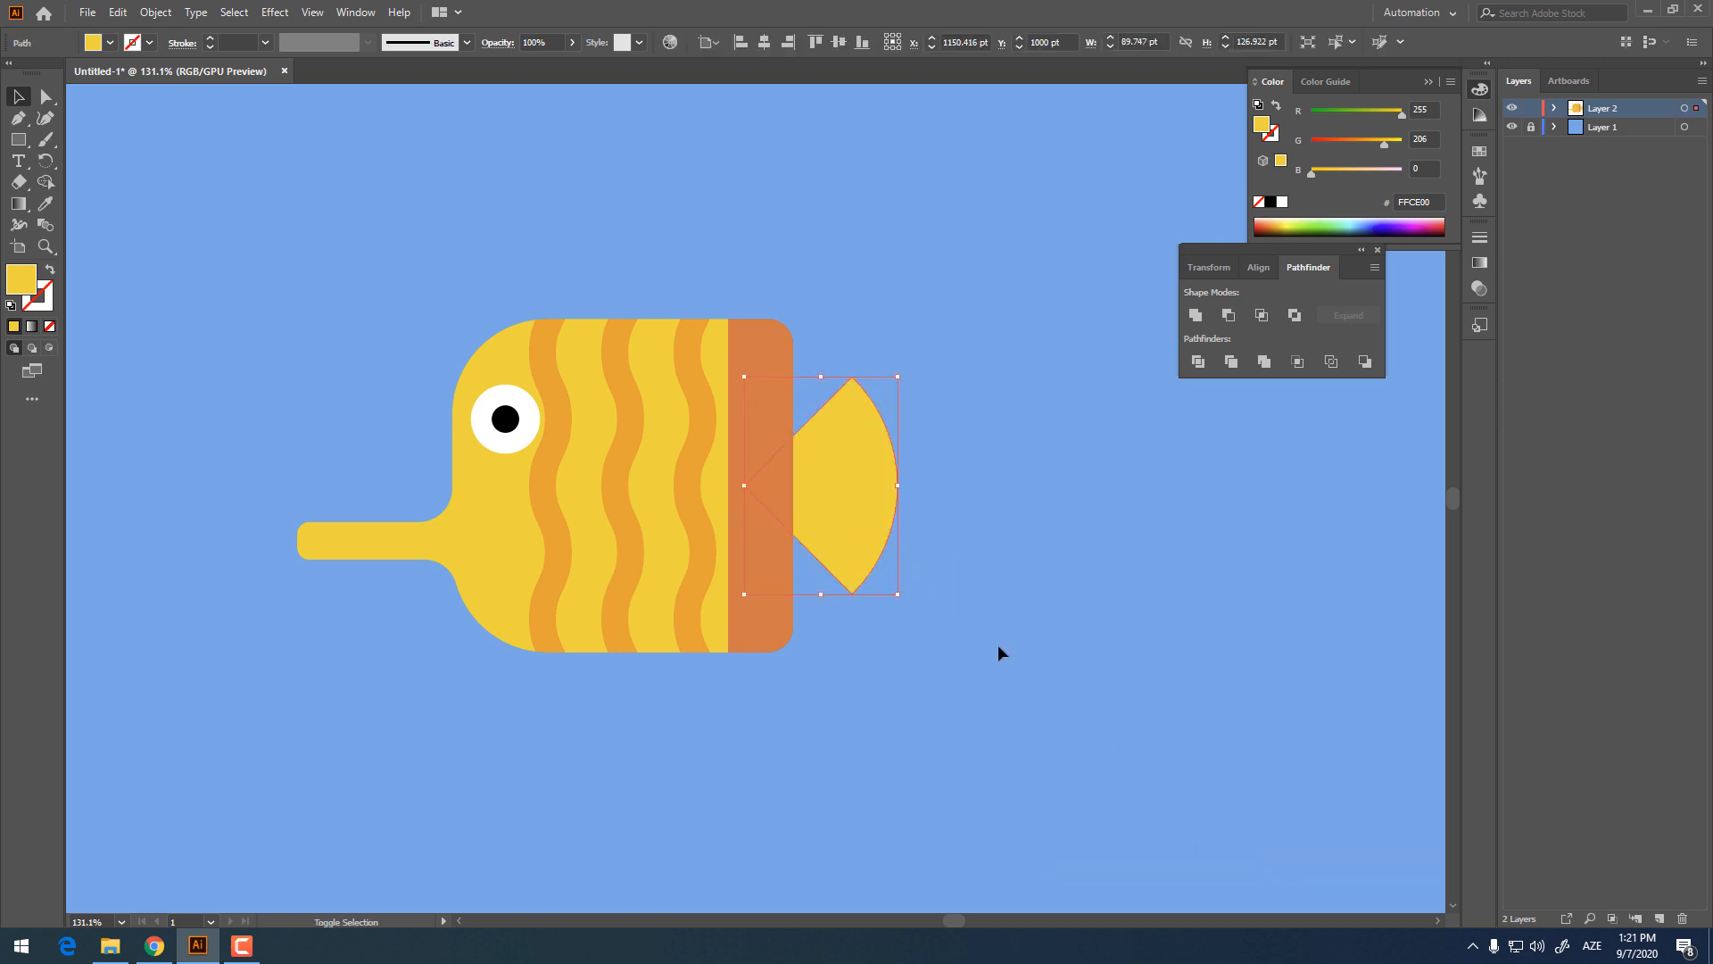
left_click(998, 645)
Step: Draw two narrow yellow triangles with the Pen tool, cutting into the tail's curved edge near its upper and lower corners
left_click_drag(1016, 511, 1094, 513)
key("z")
left_click_drag(962, 423, 1009, 423)
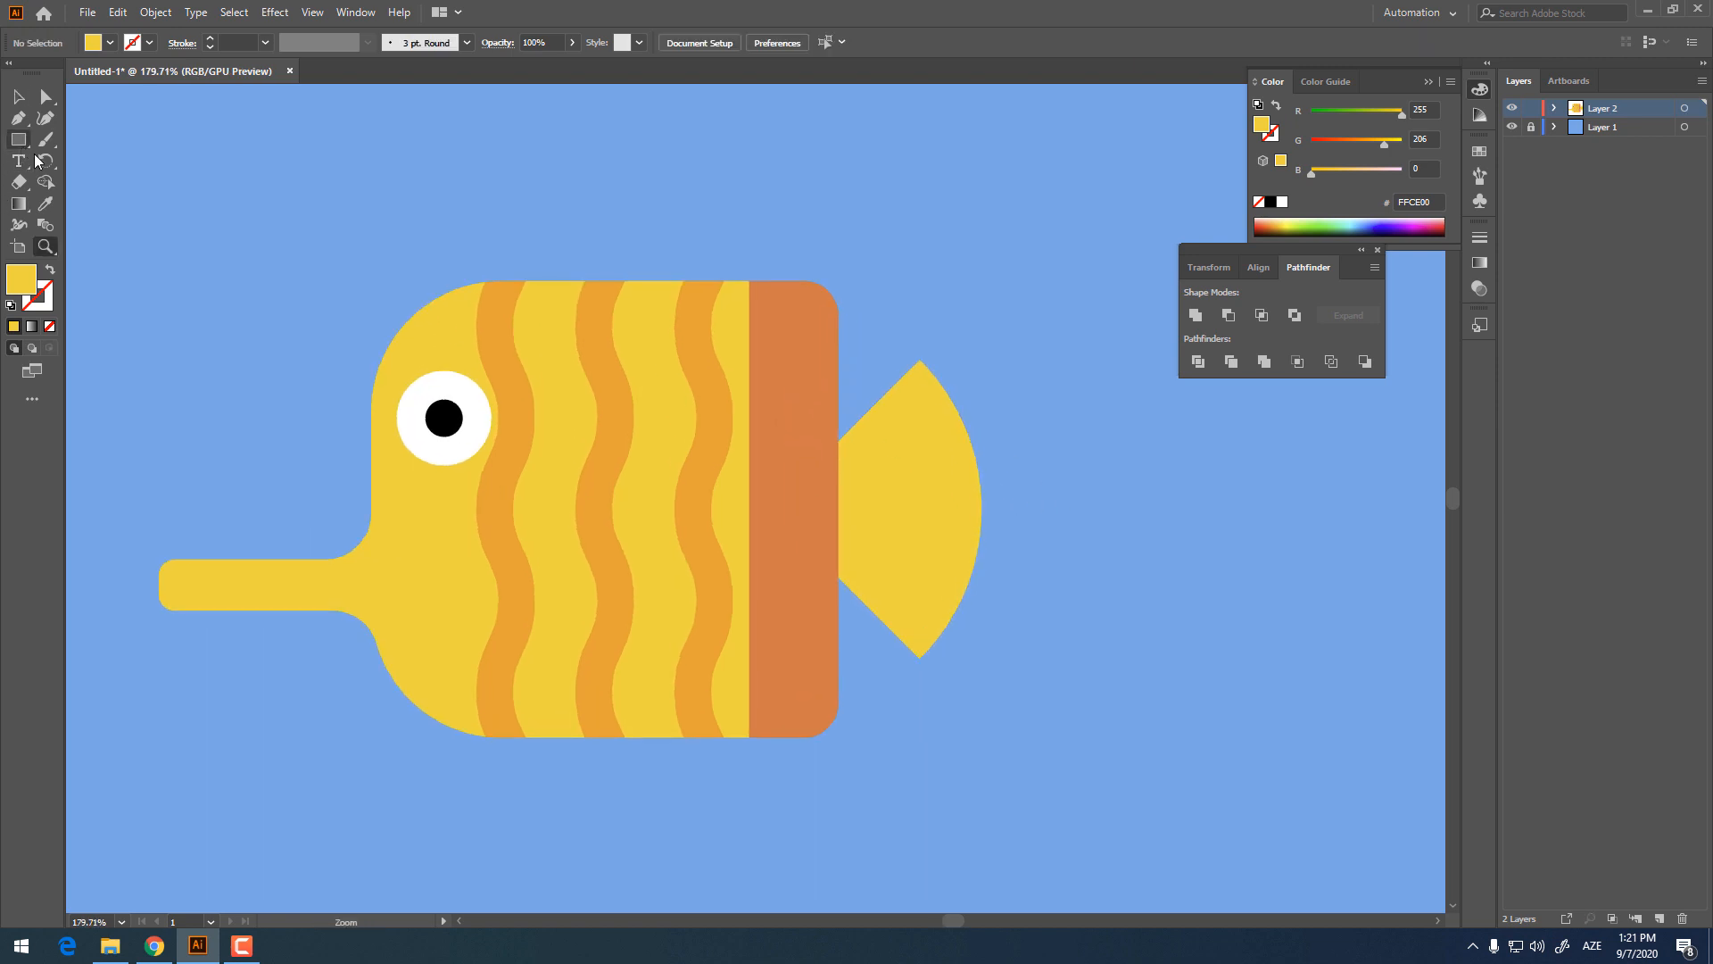
left_click(18, 116)
left_click(1022, 366)
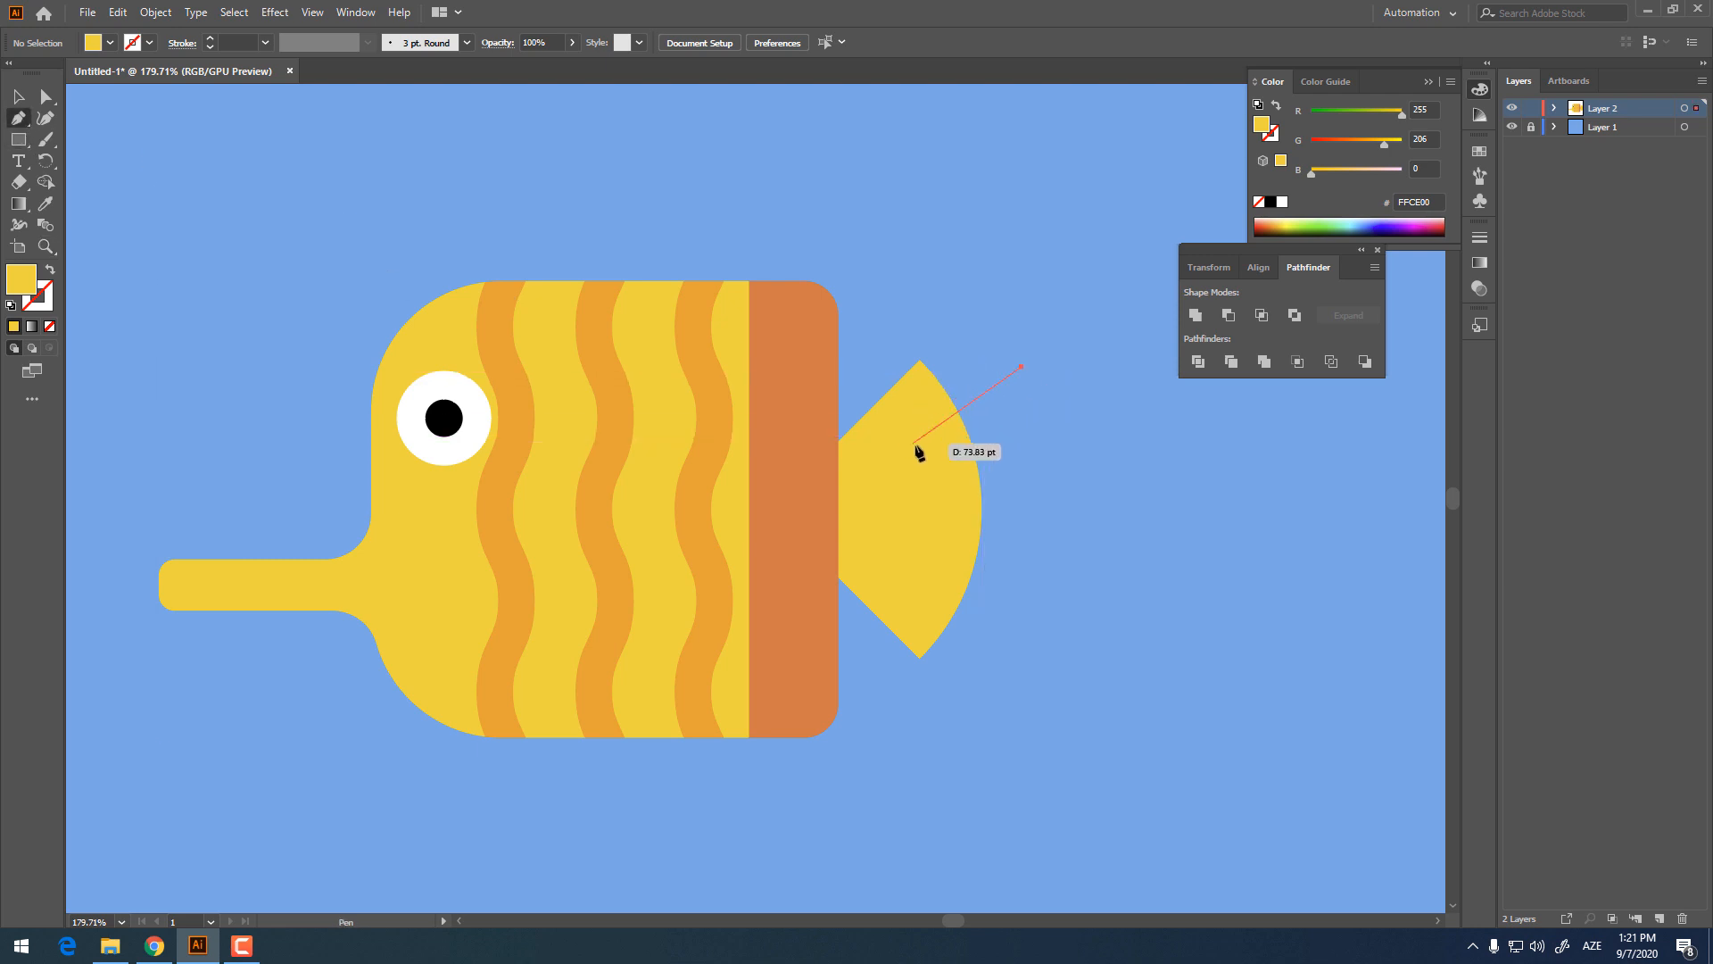
left_click(902, 454)
left_click(1061, 403)
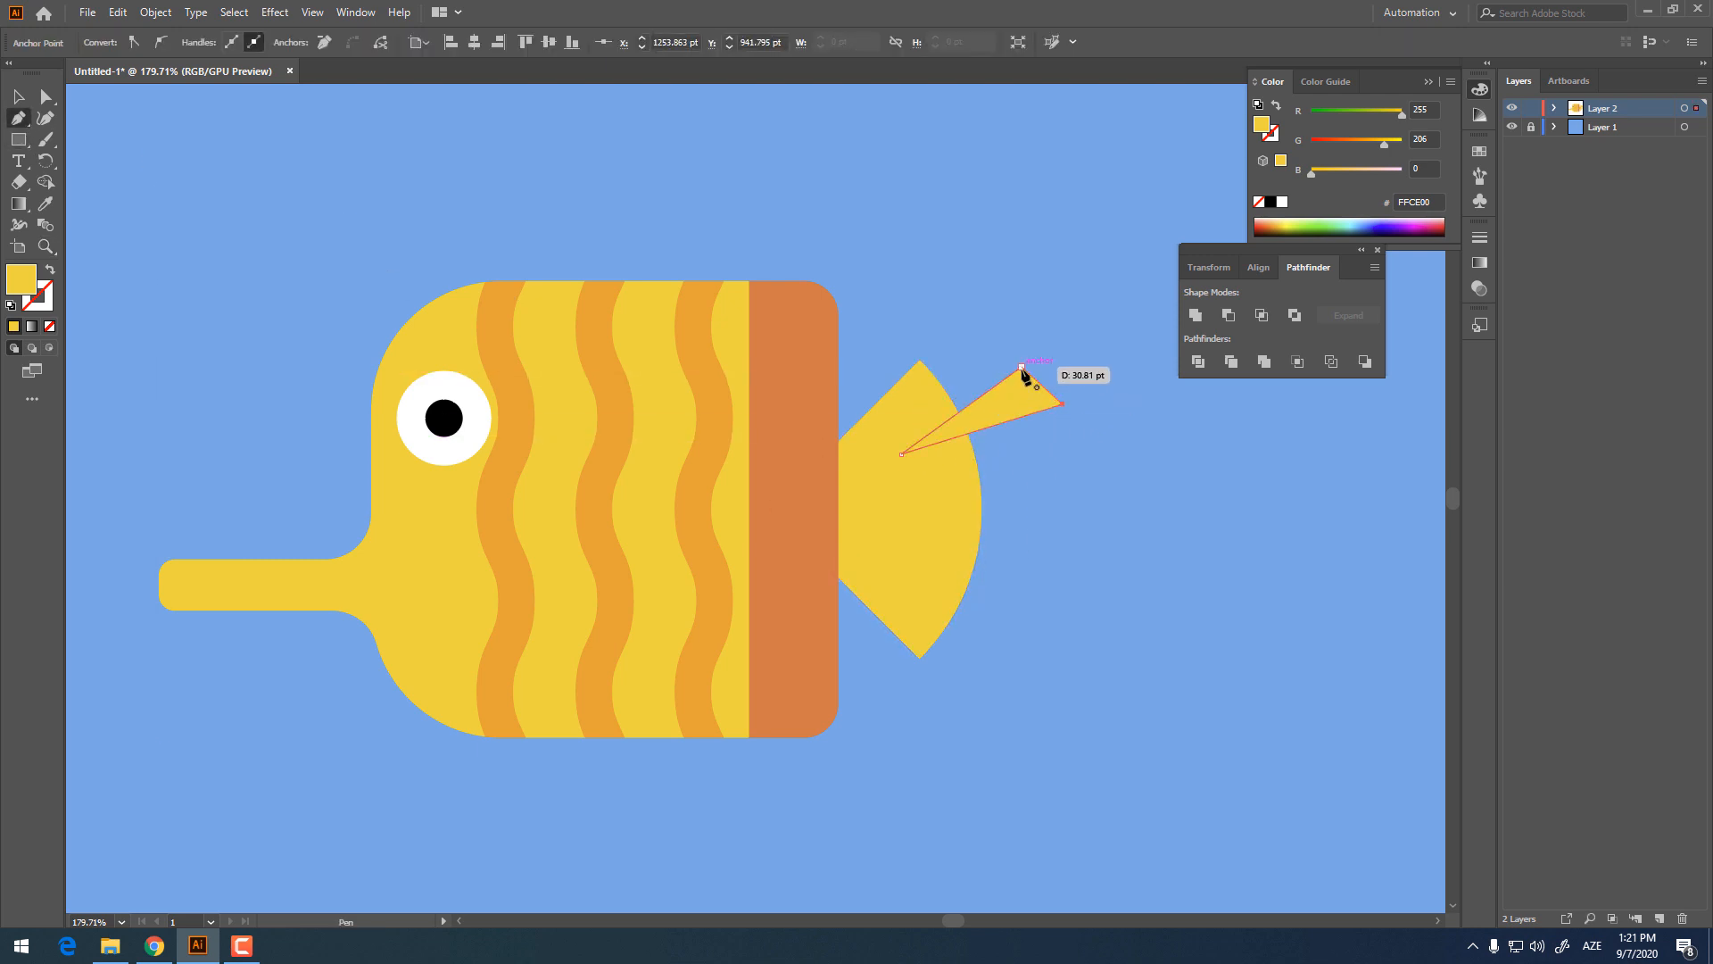
left_click(976, 679)
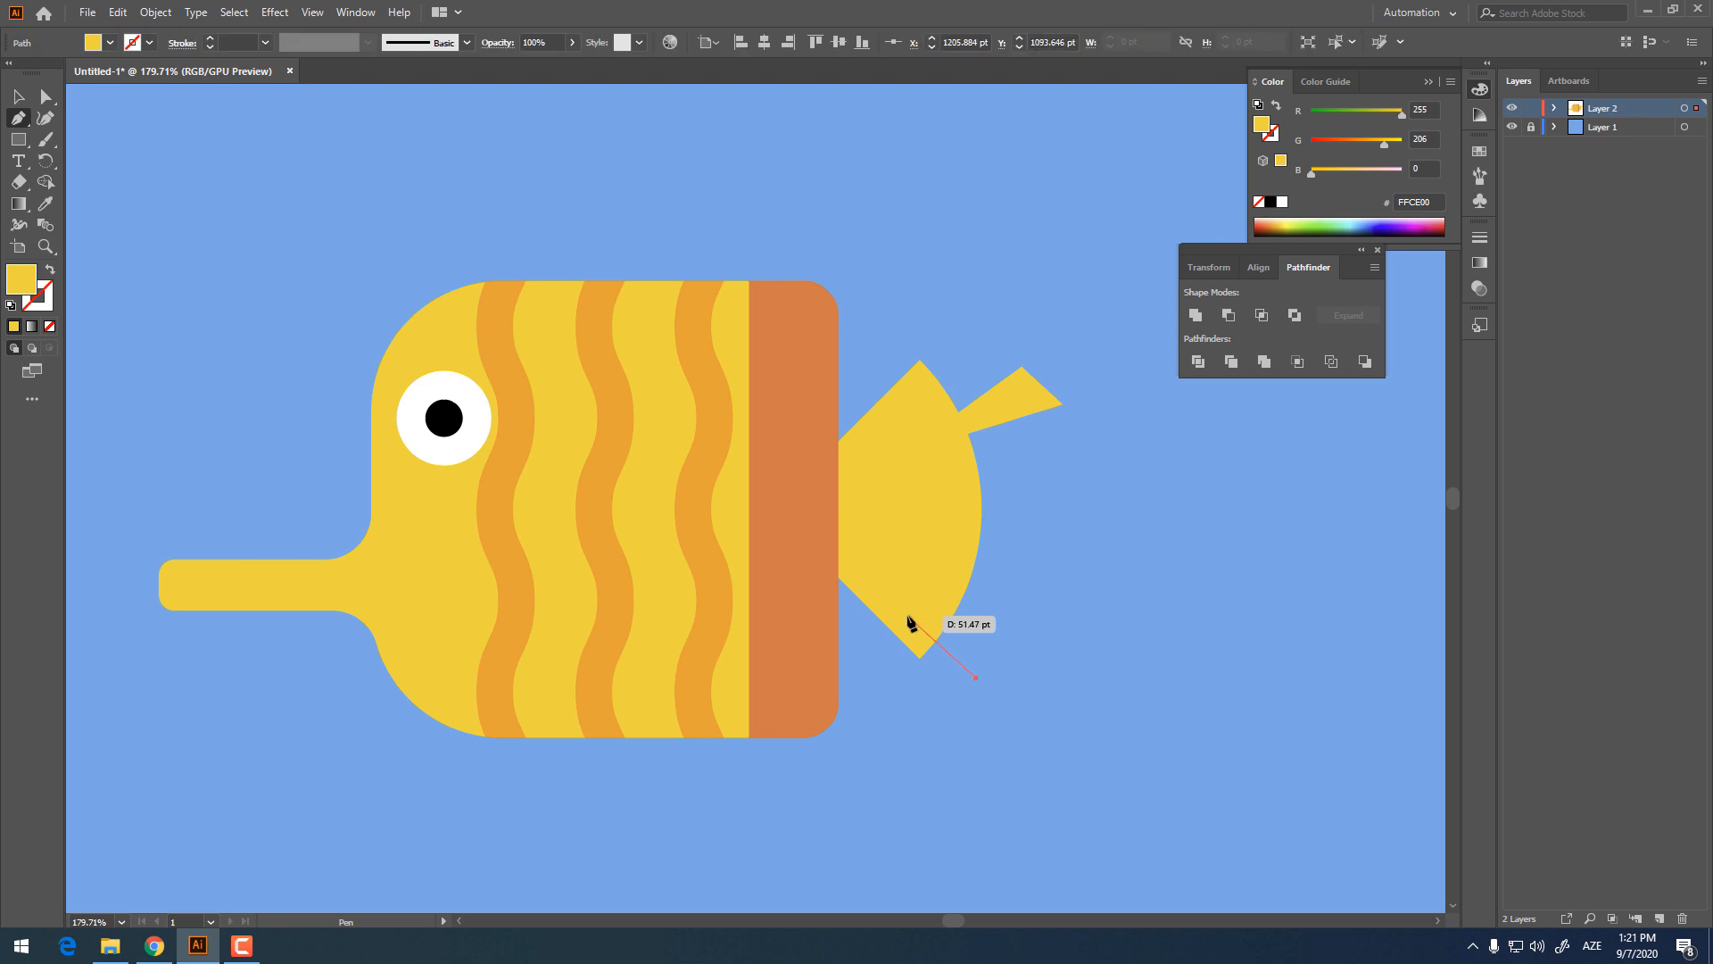
left_click(907, 616)
left_click(1058, 684)
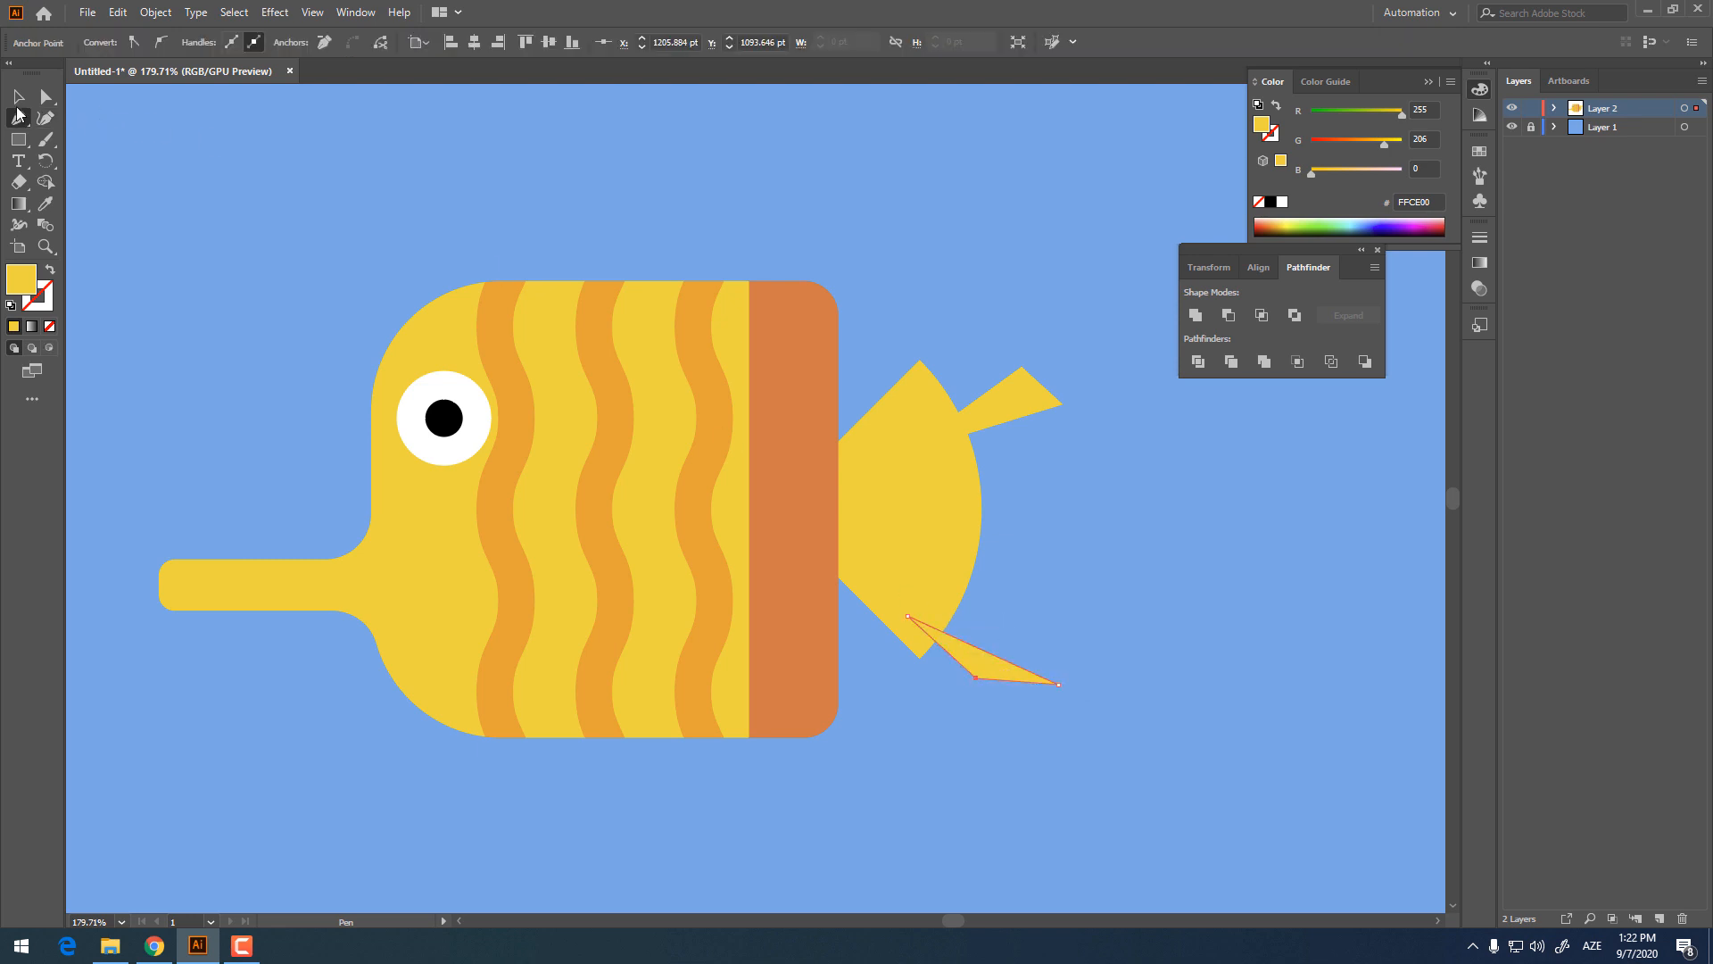
Step: Divide the tail and the two triangles with Pathfinder and ungroup the resulting pieces
left_click(18, 96)
left_click_drag(891, 394, 890, 395)
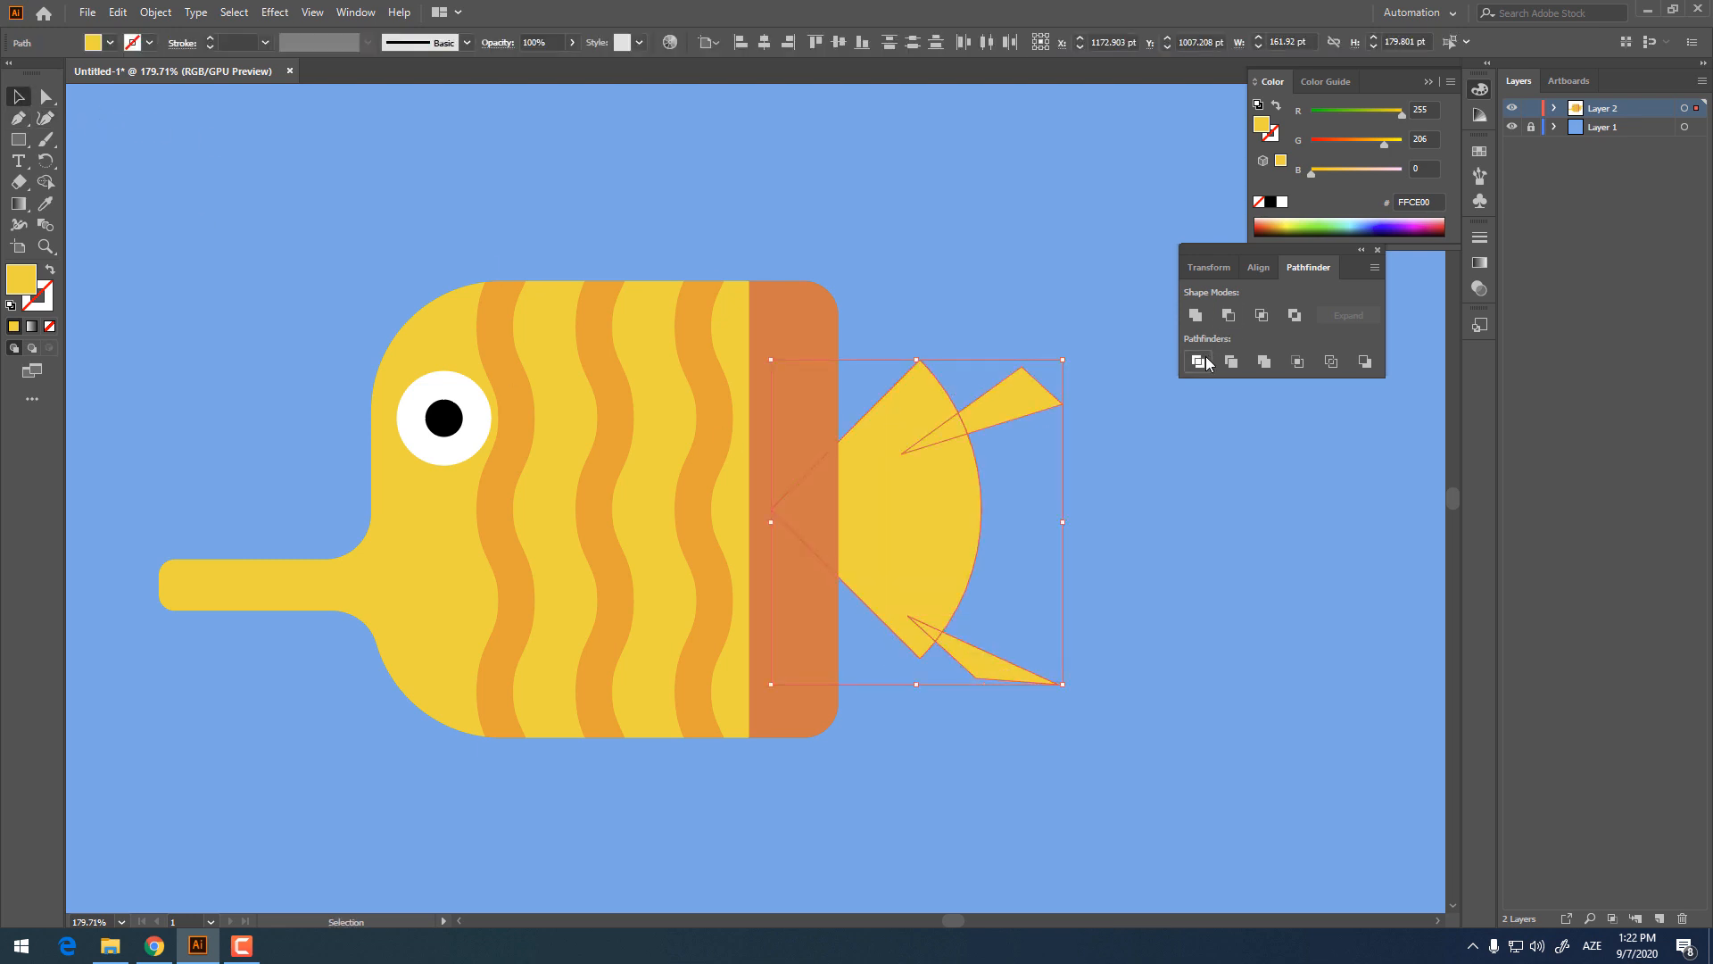
left_click(1204, 359)
right_click(883, 460)
left_click(952, 607)
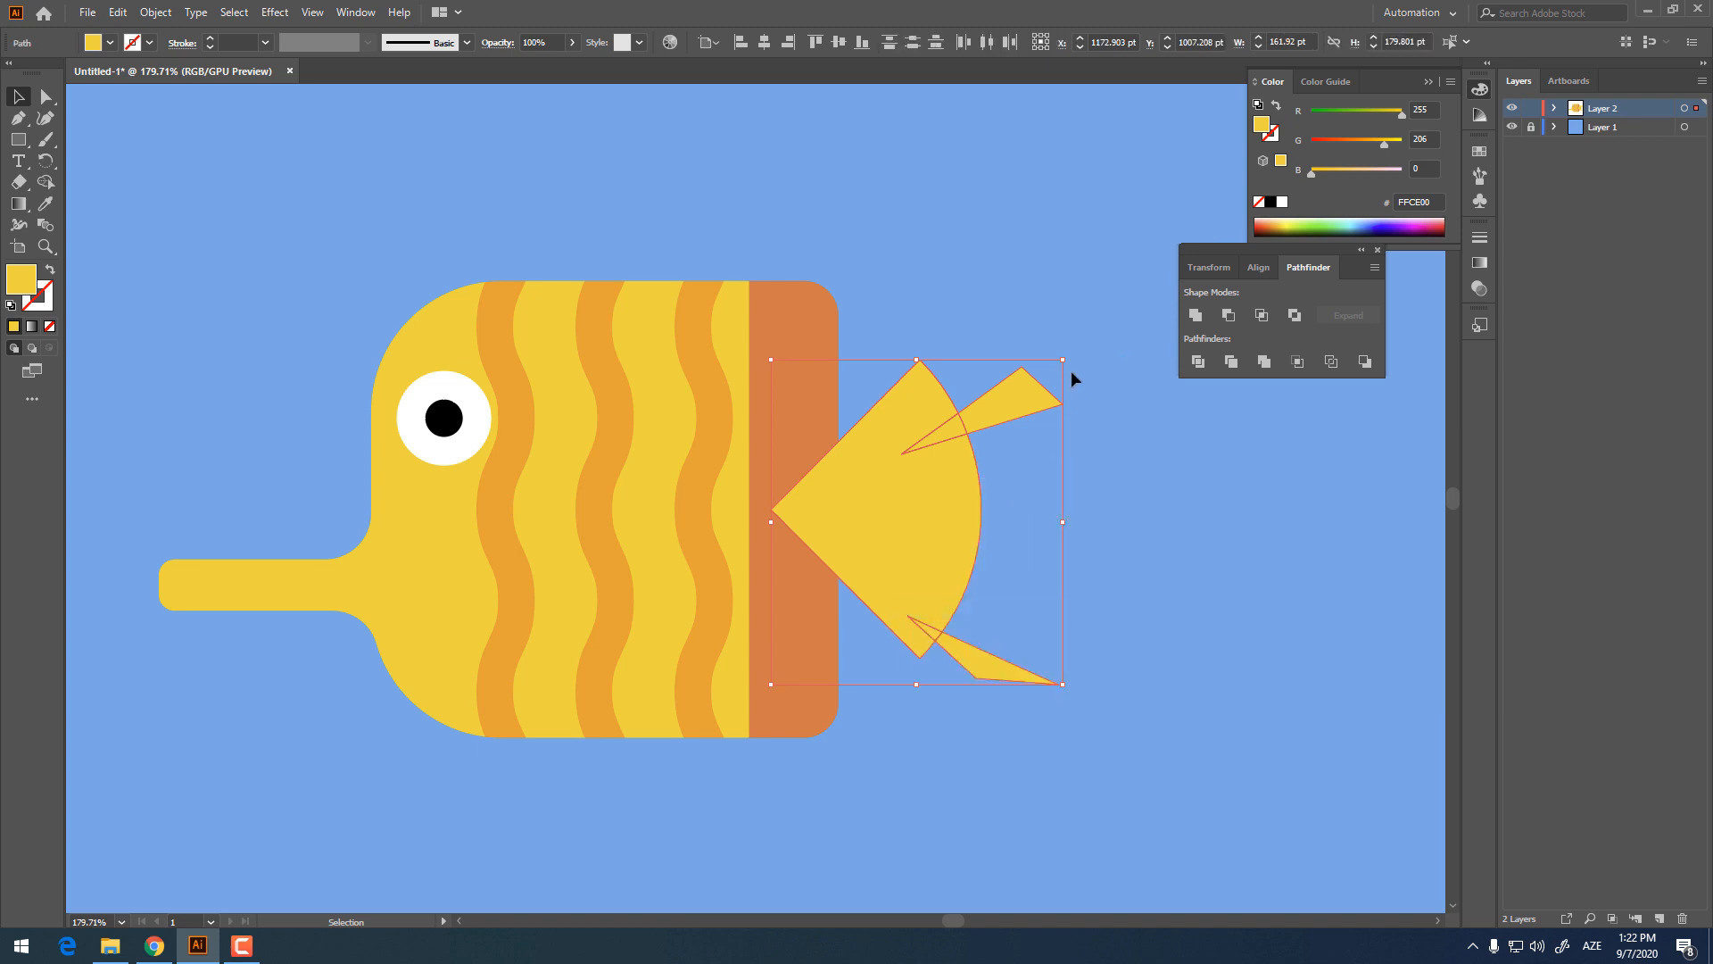
Step: Delete the inner and outer pieces of both triangles to leave notches in the tail
left_click(989, 423)
left_click(943, 439, "shift")
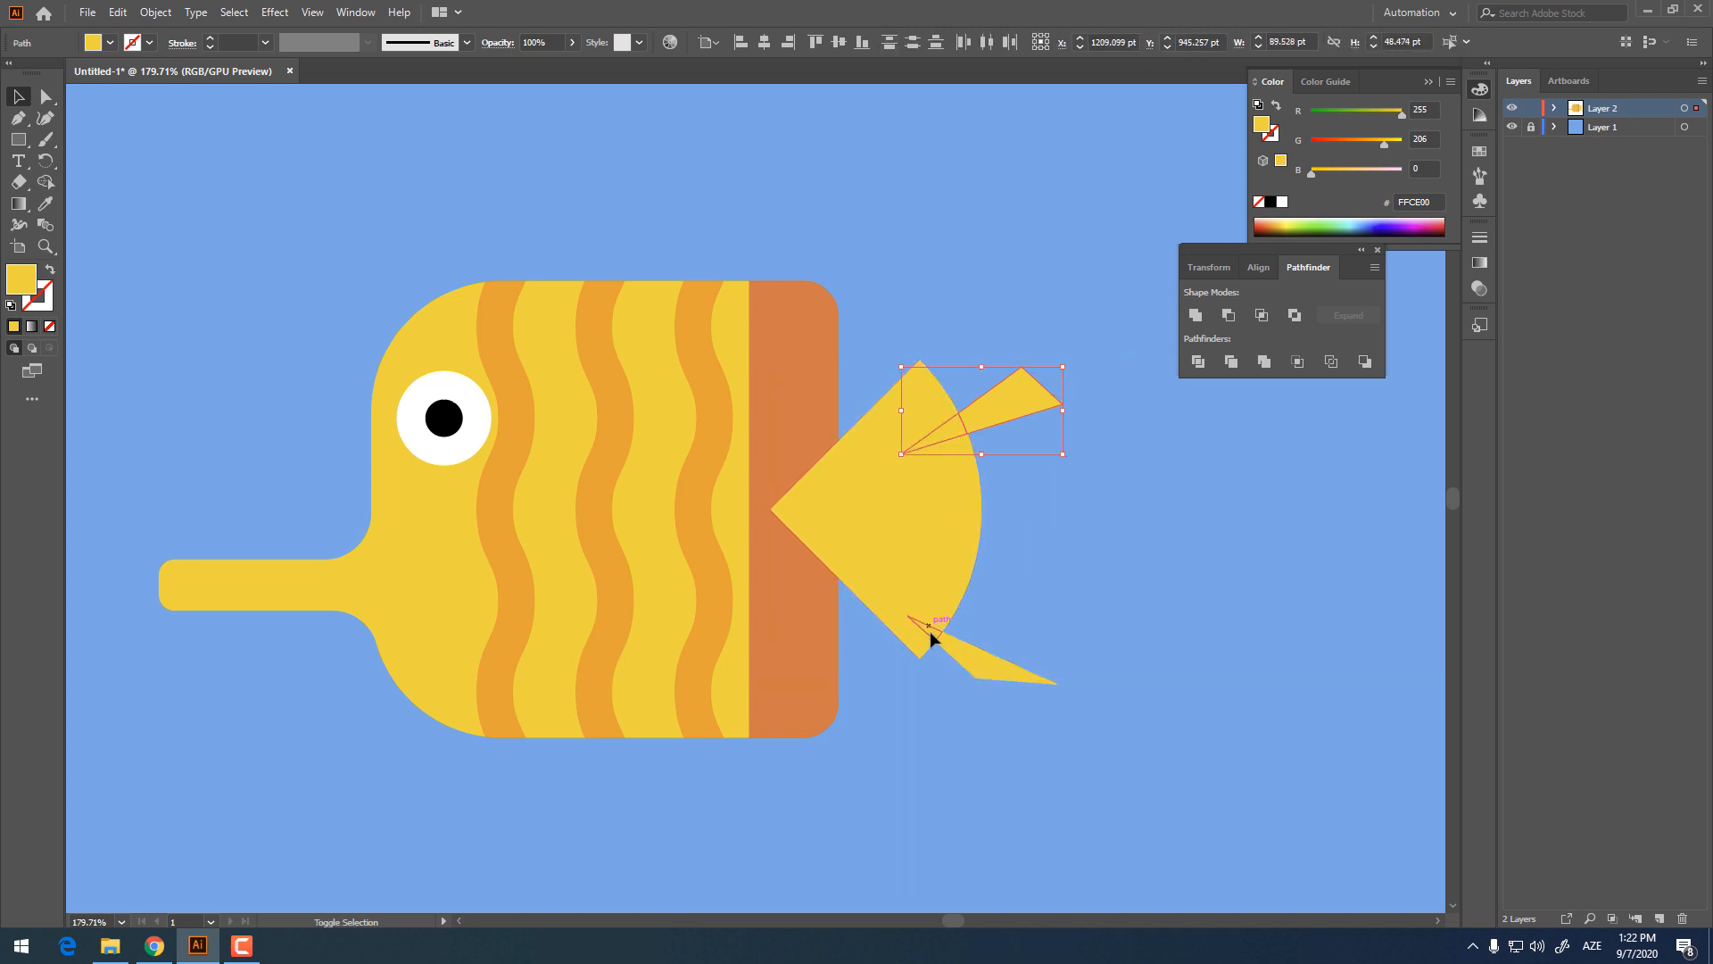
left_click(930, 630, "shift")
key("Delete")
Step: Send the notched tail to the back, behind the orange end band
left_click(871, 538)
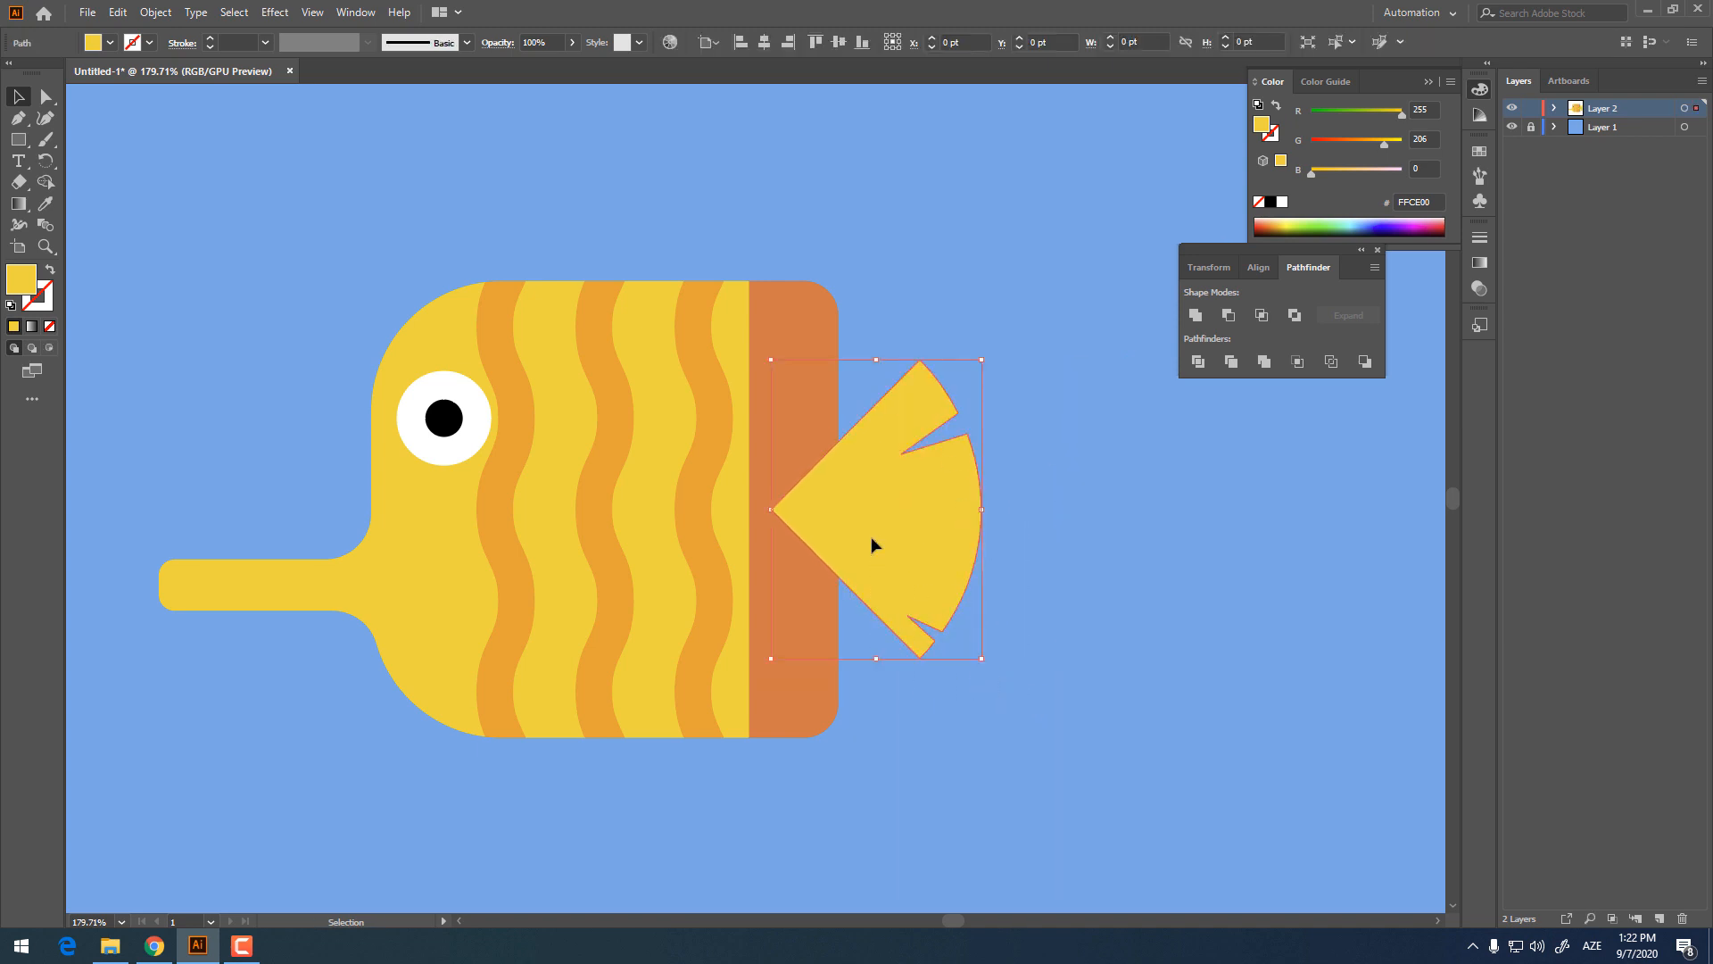
right_click(885, 534)
mouse_move(1042, 829)
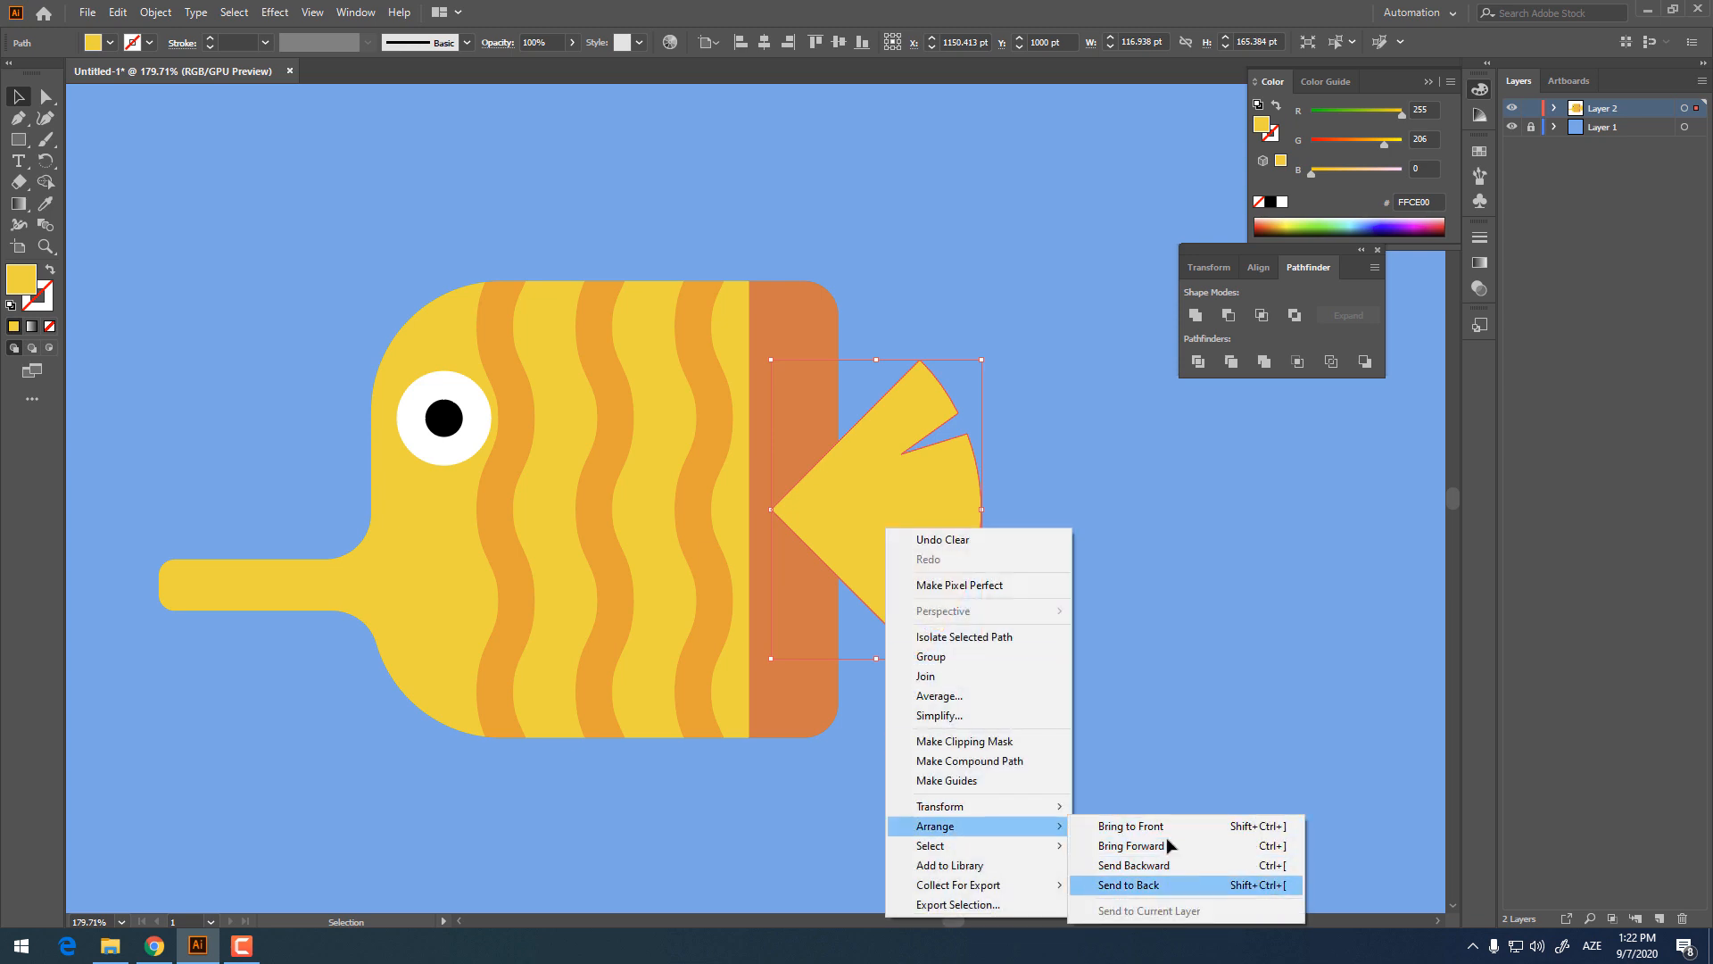
left_click(1178, 883)
left_click(1052, 624)
scroll(991, 622, "down", 2)
left_click_drag(957, 620, 987, 621)
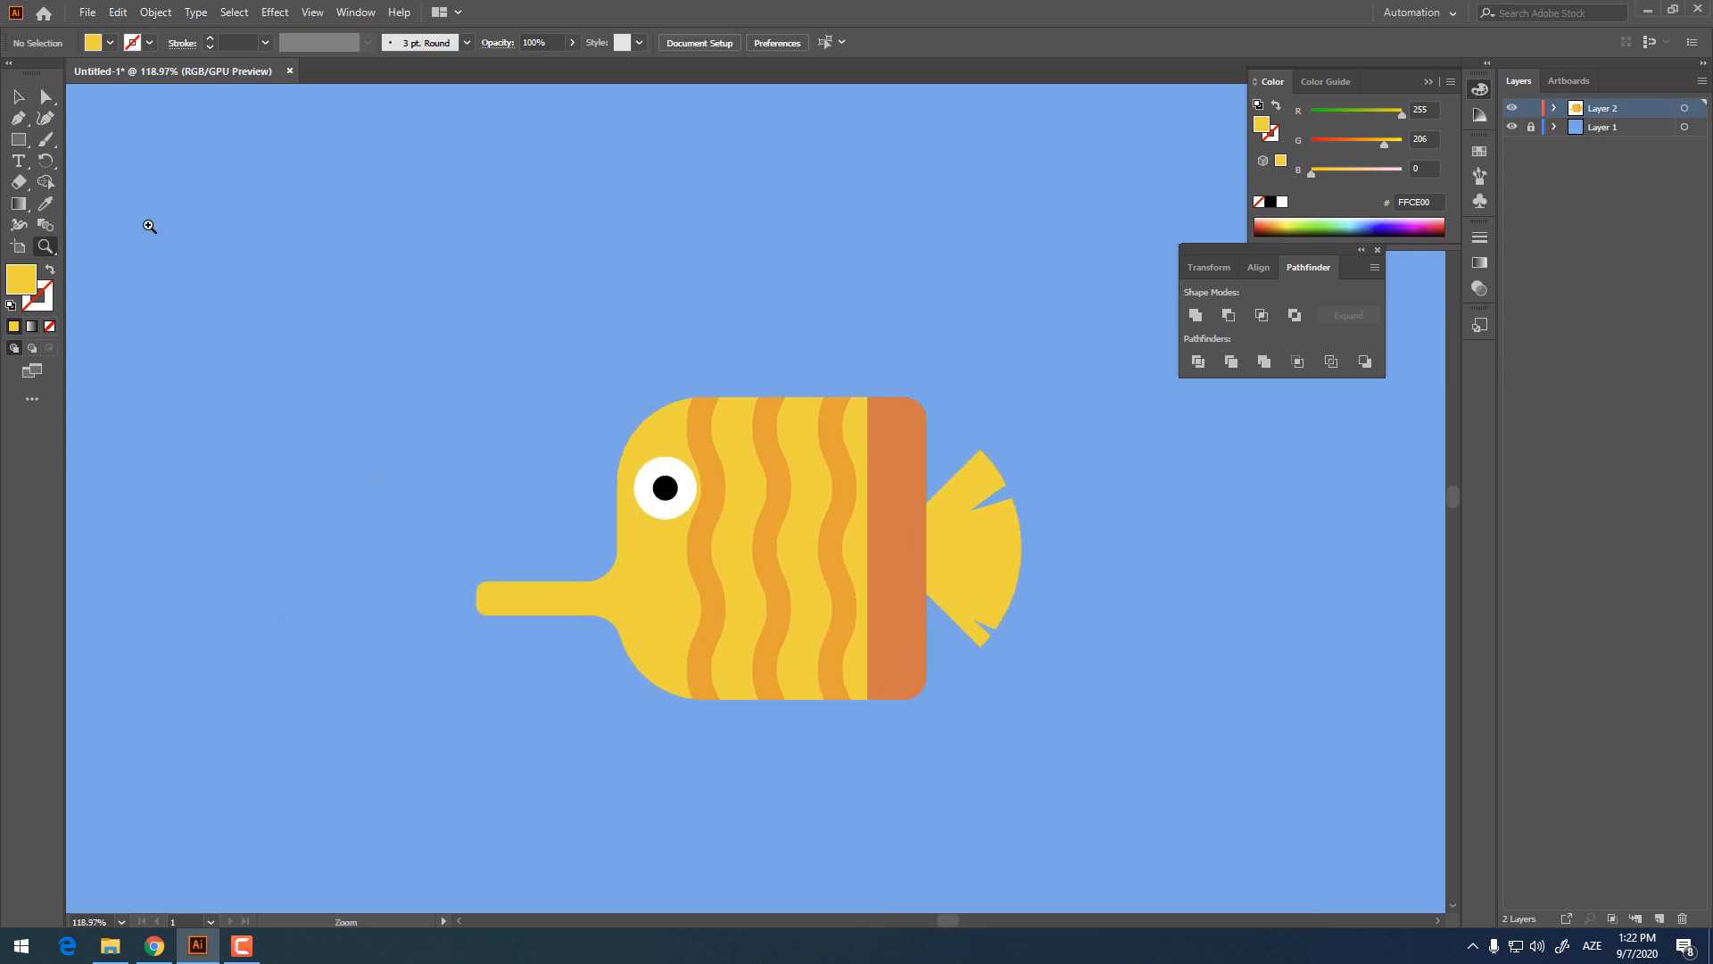
left_click_drag(24, 150, 67, 179)
left_click_drag(452, 508, 491, 540)
key("ctrl+z")
Step: Draw a circle about 59 pt wide above the snout's tip and fill it with the eye's sampled white
left_click_drag(16, 143, 80, 159)
left_click_drag(431, 507, 502, 559)
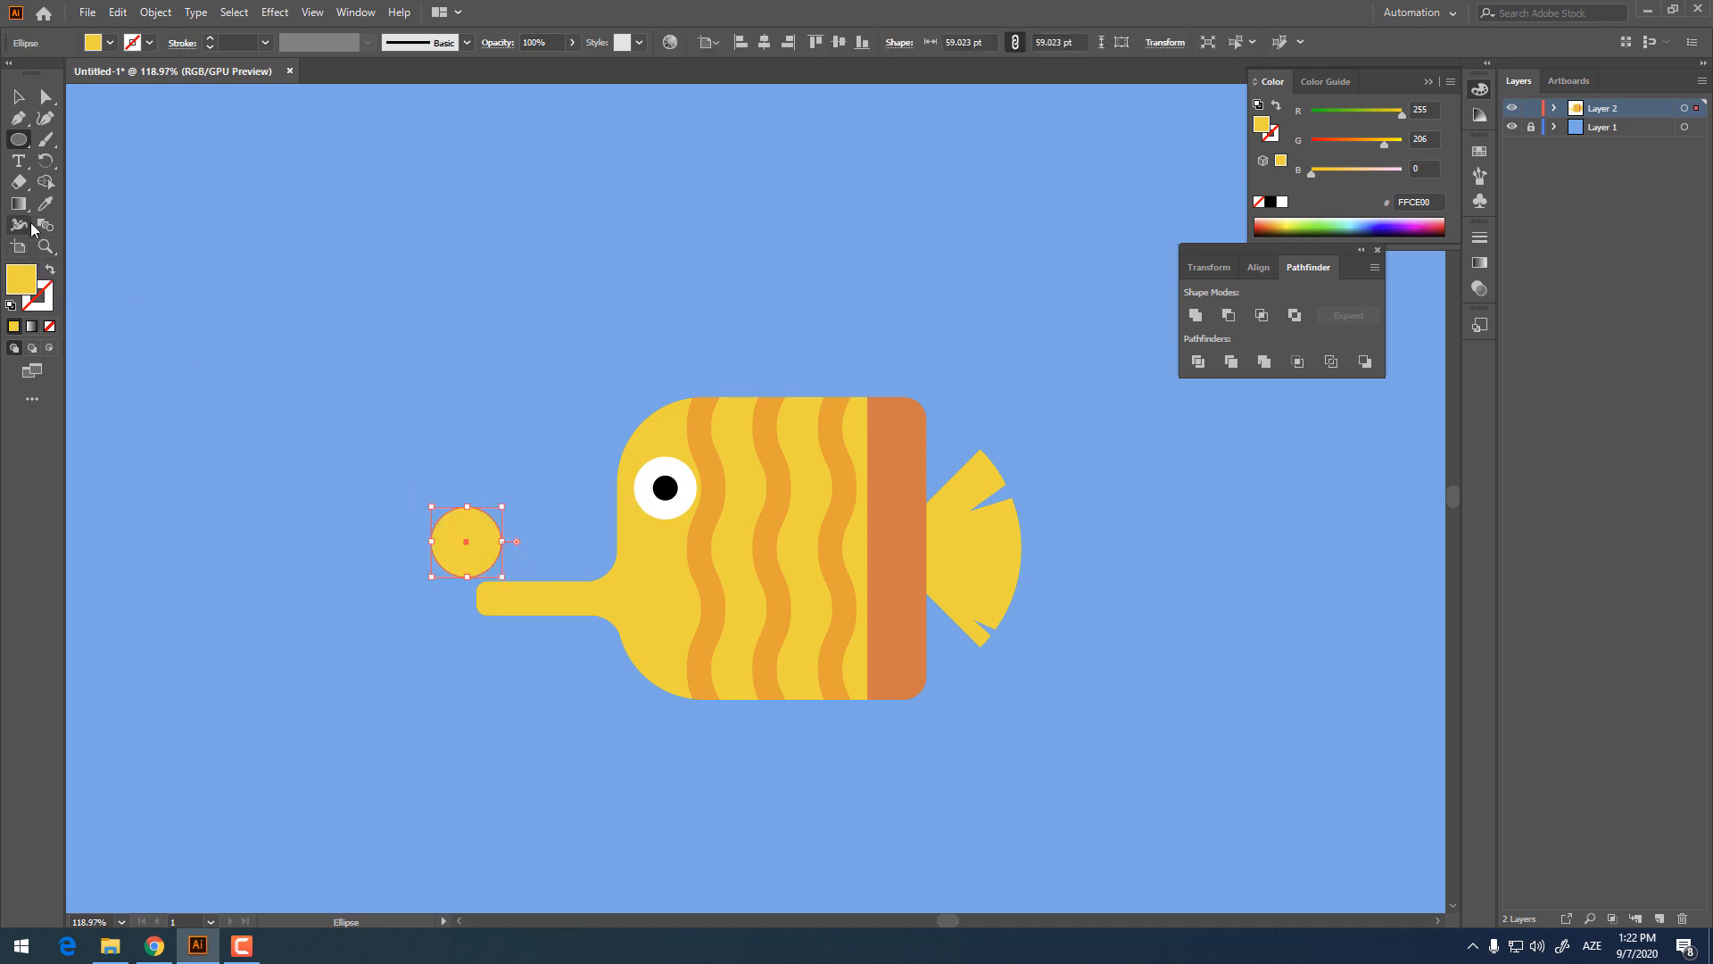
left_click(46, 204)
left_click(680, 509)
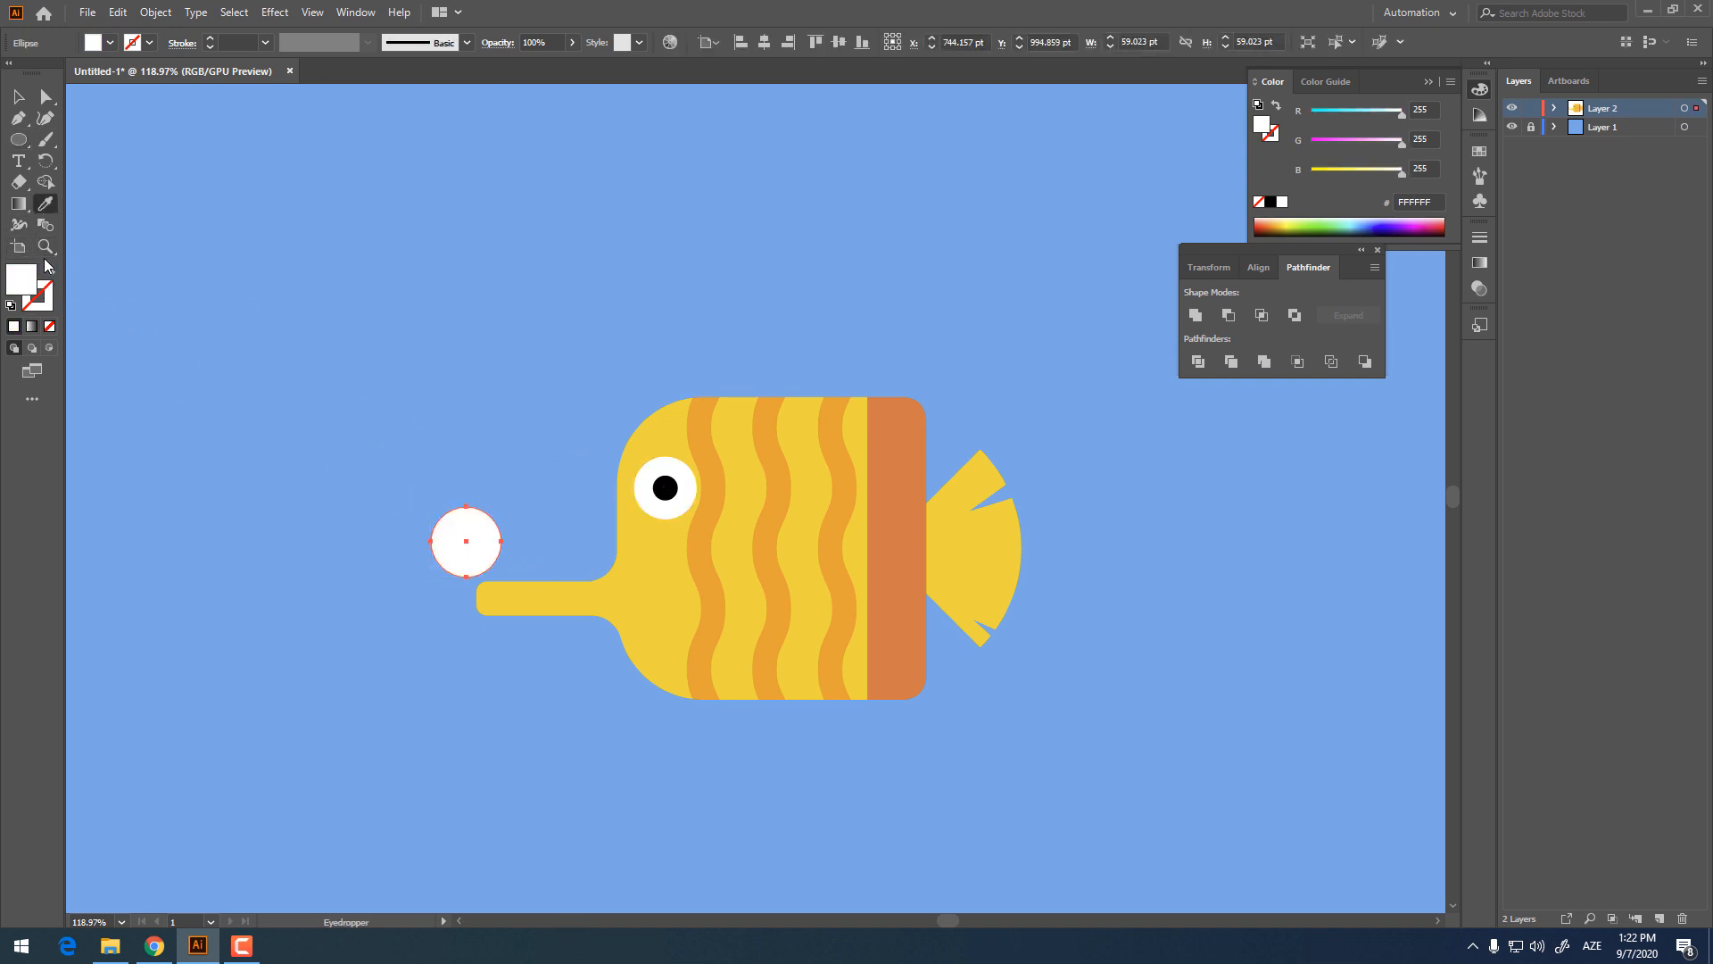
Step: Swap the circle's fill and stroke to leave only a white outline, and set its stroke to 2 pt
left_click(49, 270)
left_click(18, 97)
left_click(571, 559)
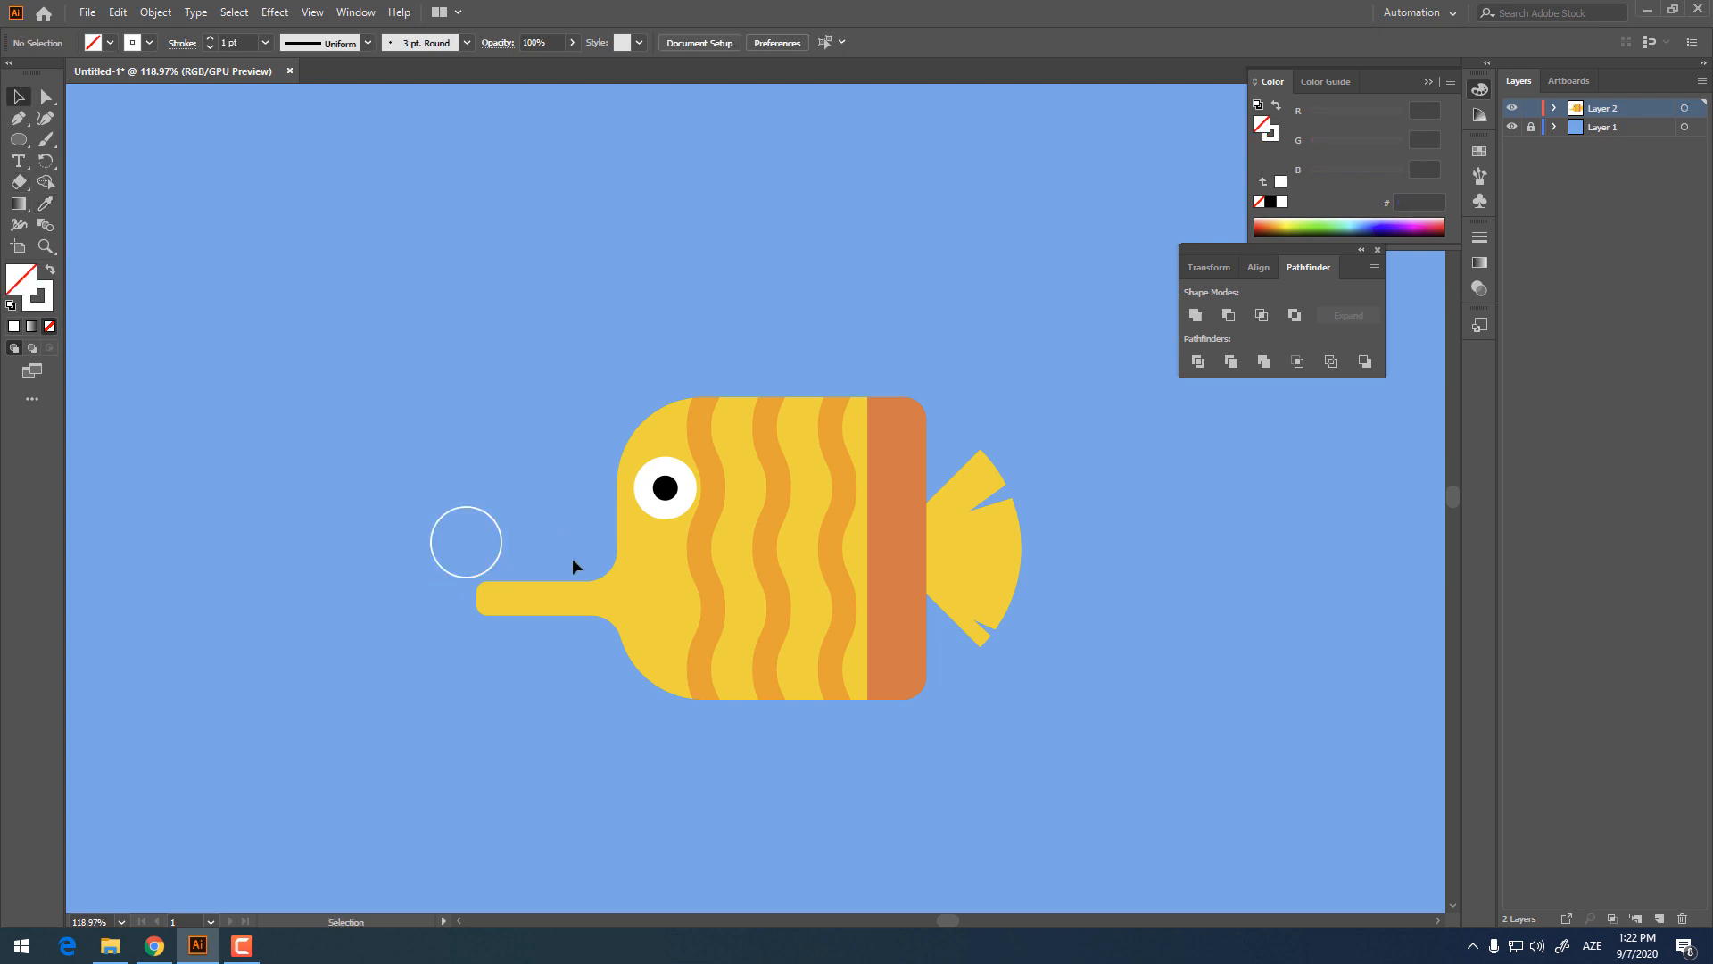
left_click_drag(531, 540, 333, 460)
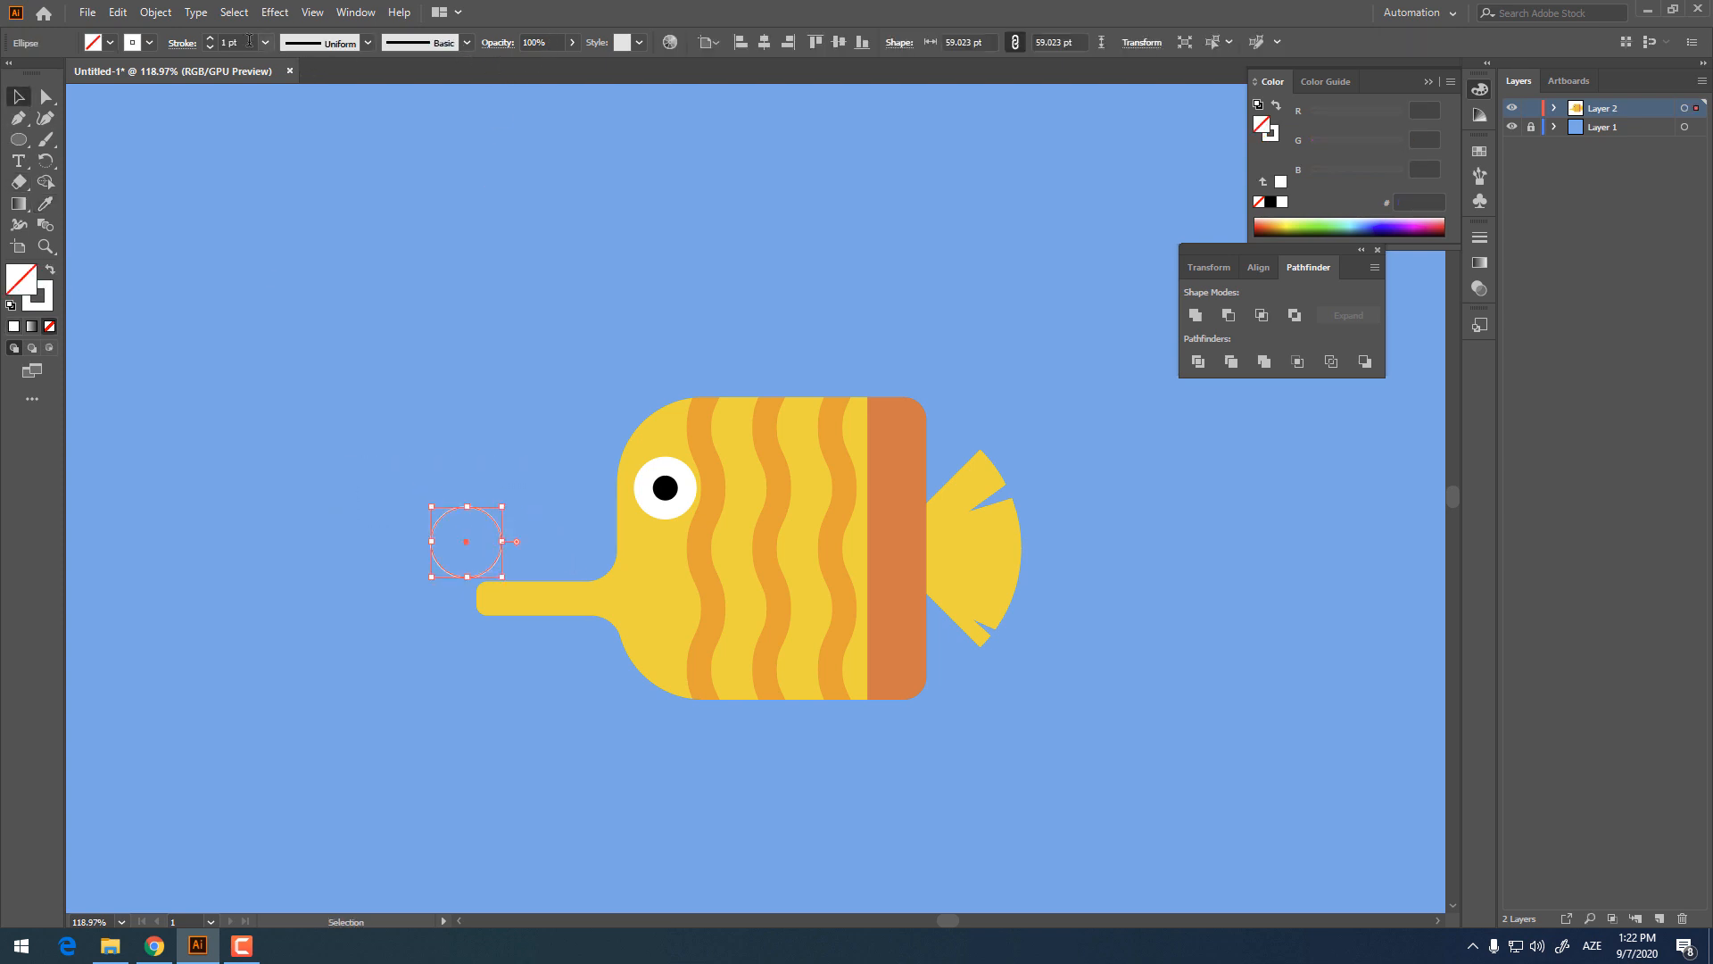
type("2")
key("Return")
Step: Move the outlined circle higher above the snout and add two progressively smaller copies above it as rising bubbles
left_click_drag(499, 562, 503, 363)
left_click(457, 407)
left_click(547, 413)
Step: Select the whole fish with its bubbles, group everything, and deselect it
key("z")
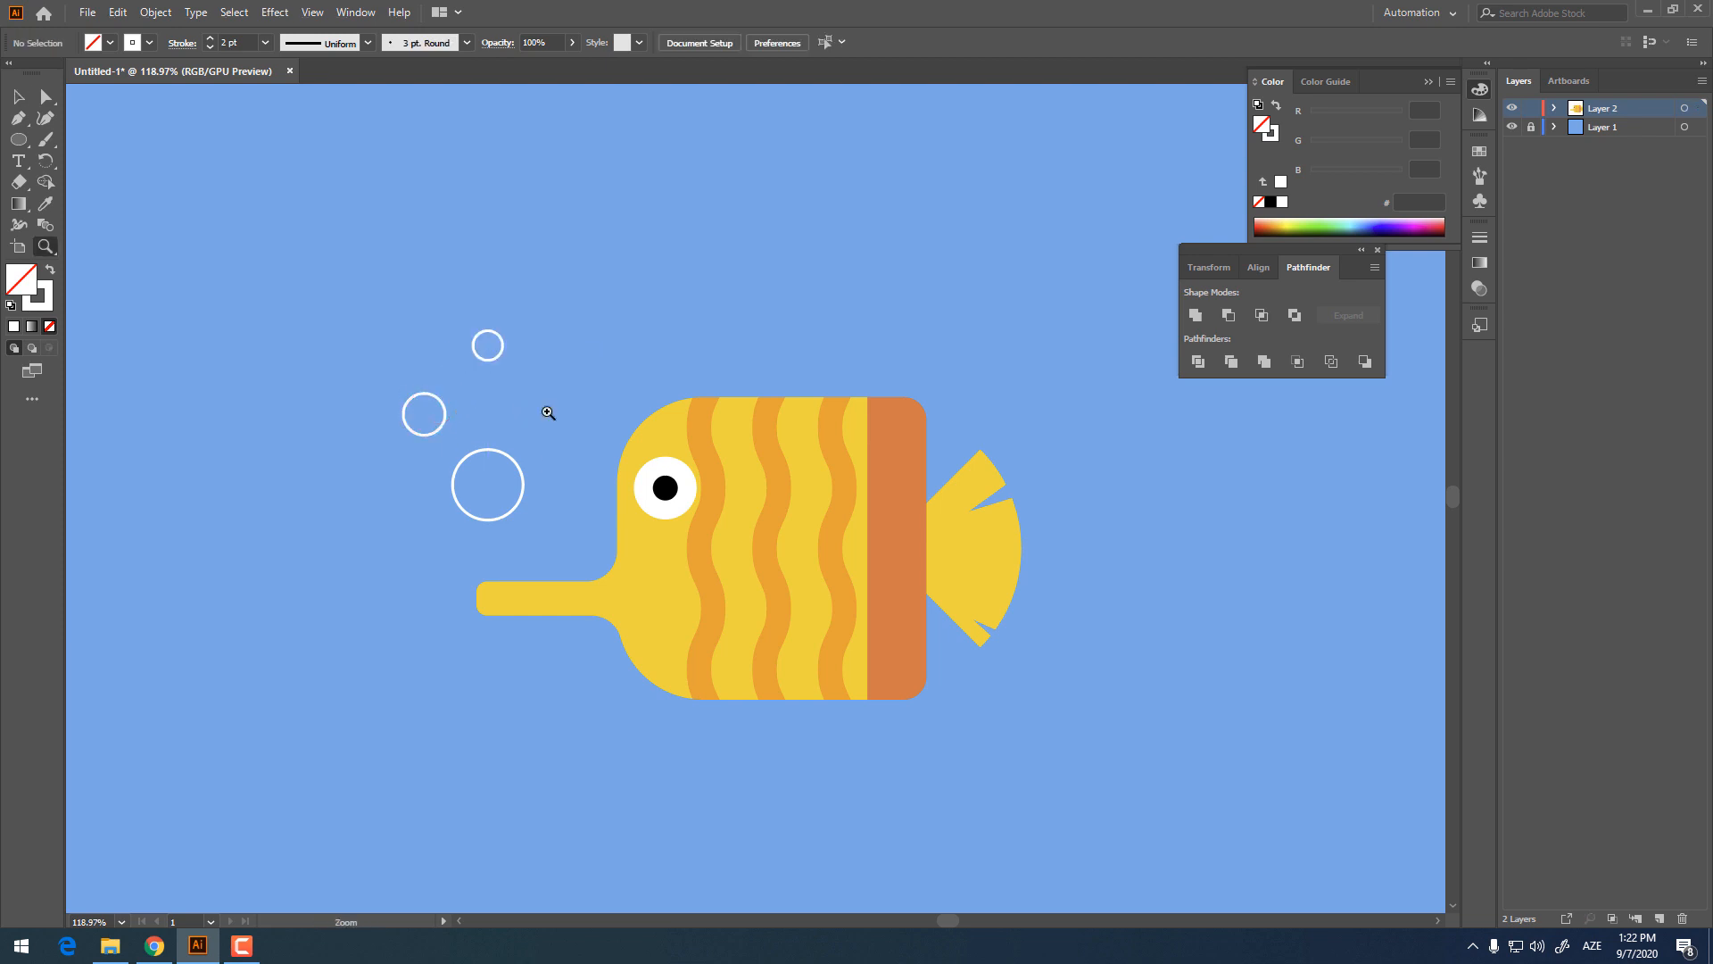
left_click_drag(542, 426, 504, 428)
left_click_drag(566, 490, 592, 532)
left_click(38, 98)
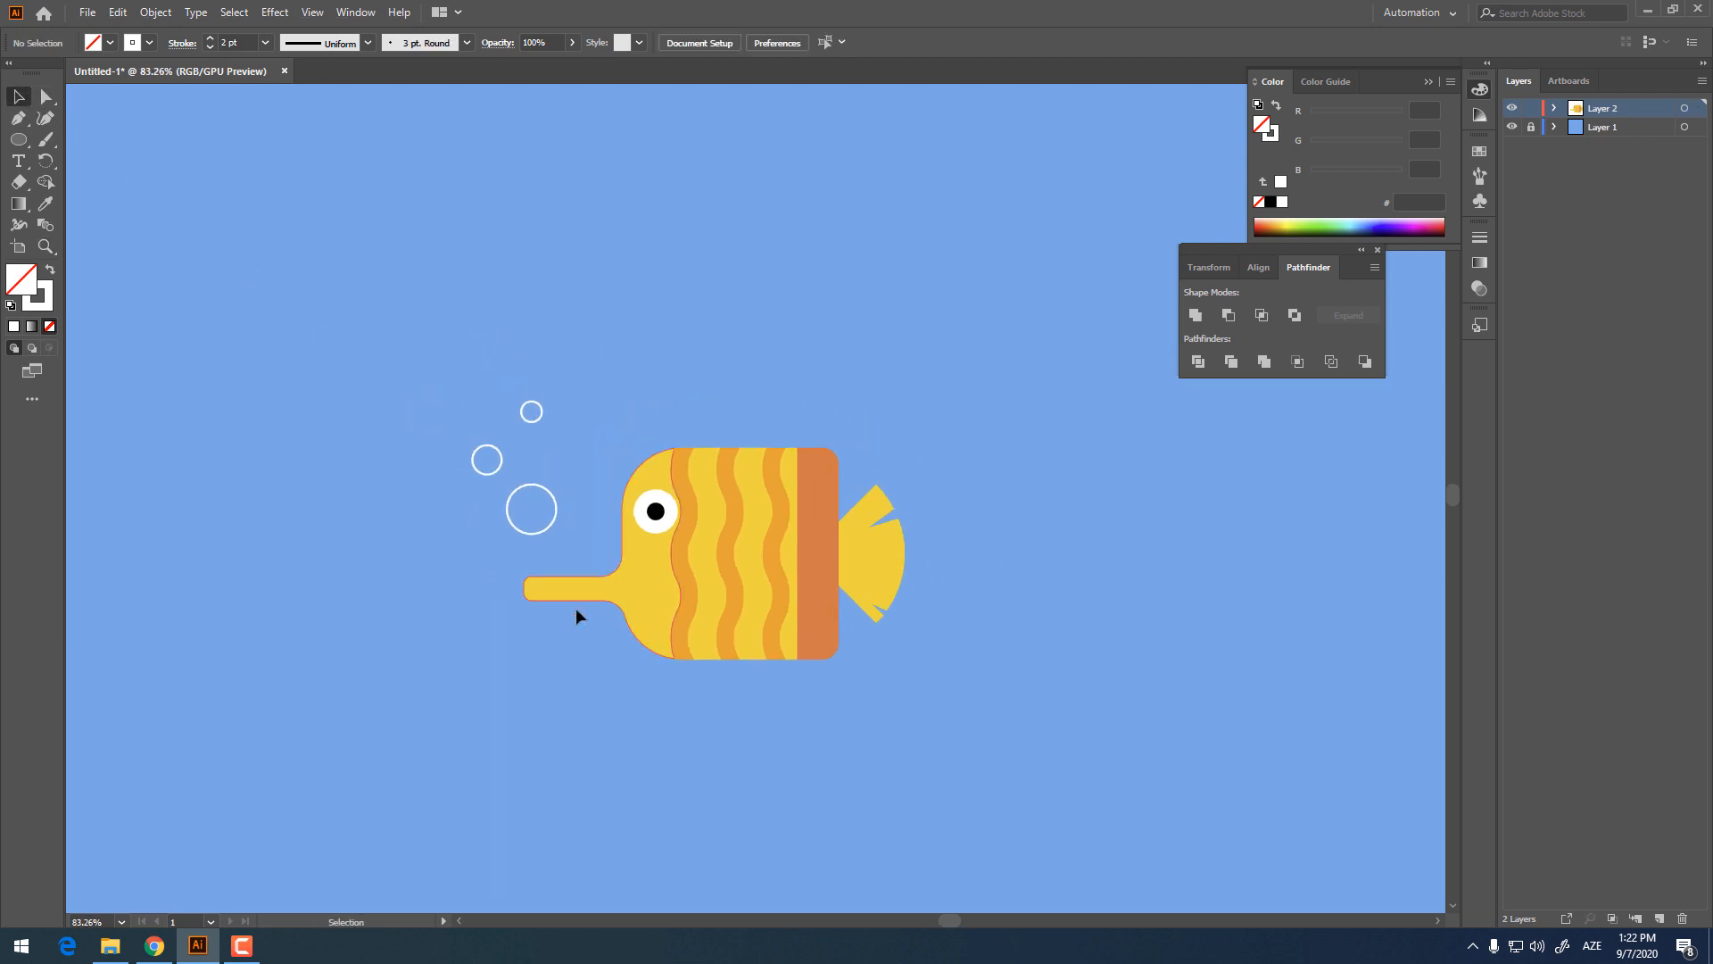
scroll(607, 616, "up", 2)
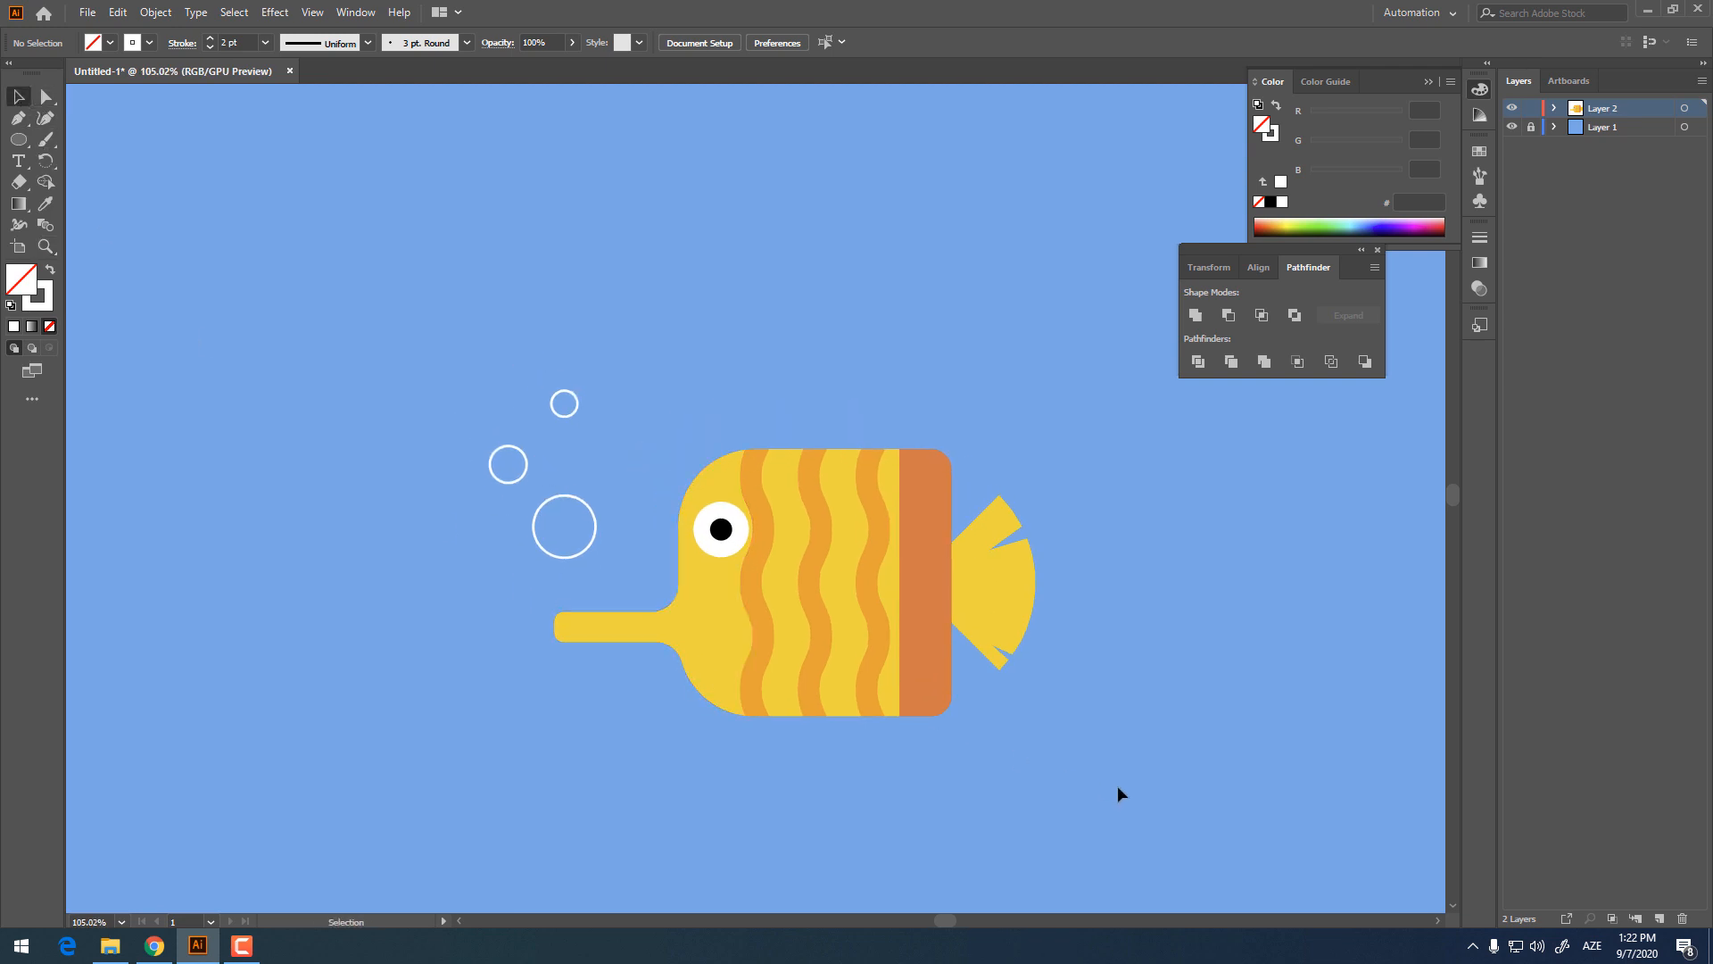
key("ctrl+a")
right_click(768, 238)
left_click(803, 348)
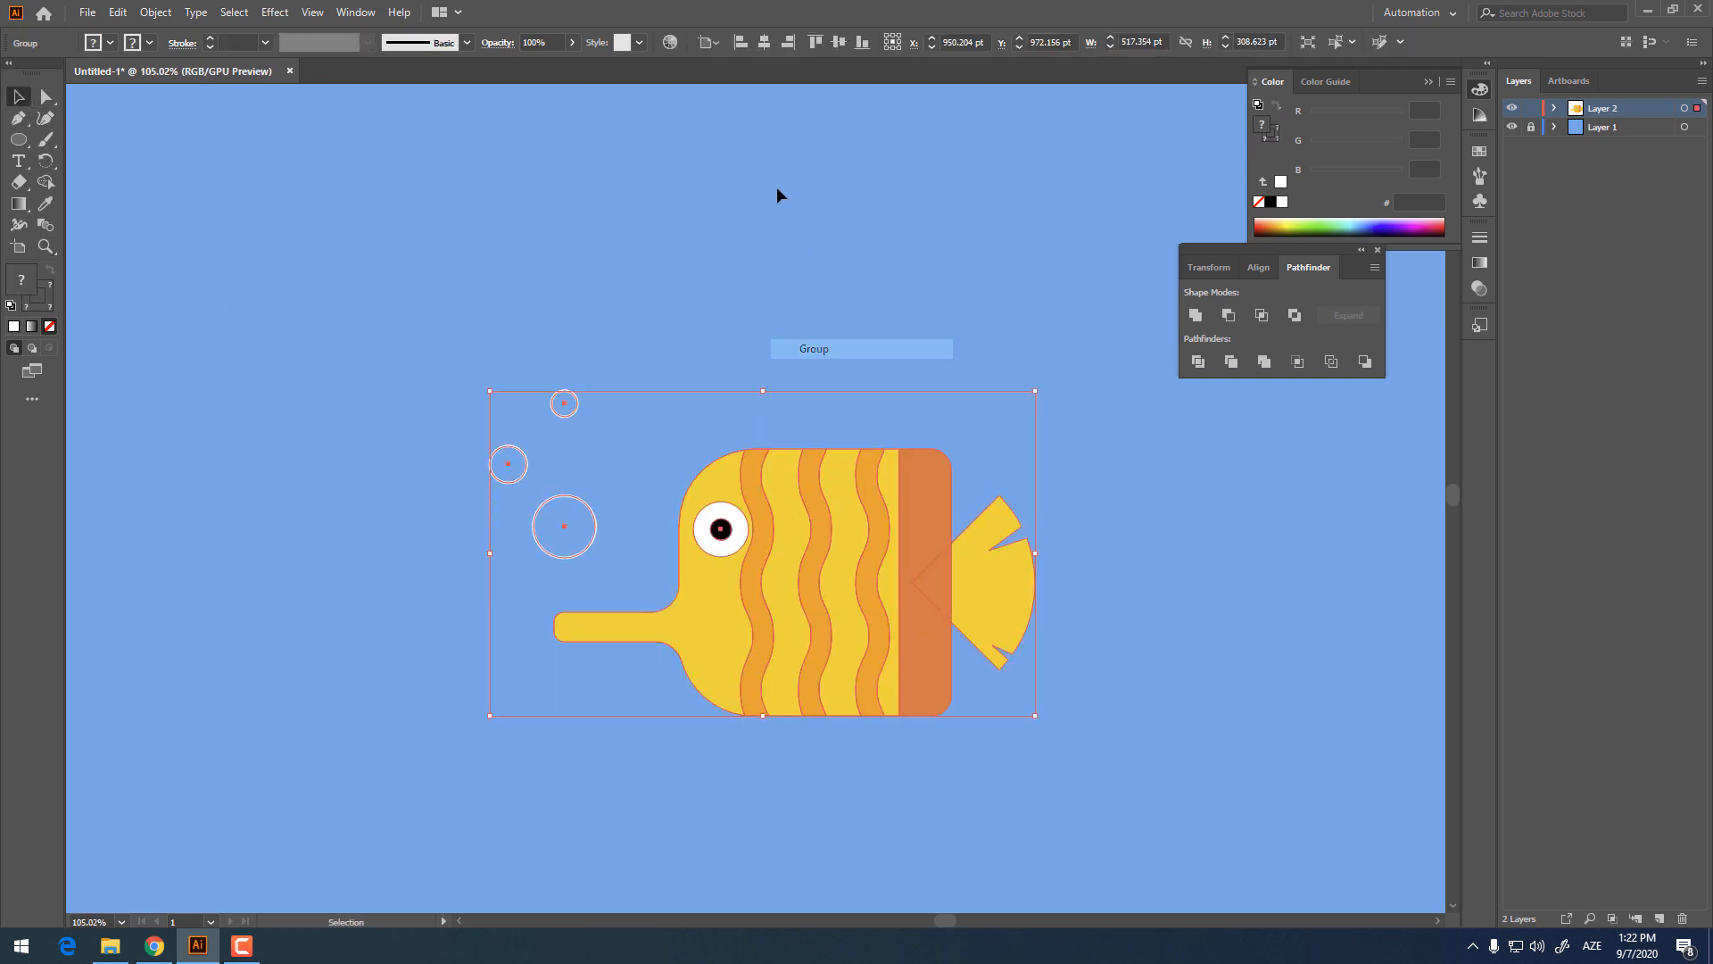
left_click(1090, 547)
scroll(1084, 536, "up", 2)
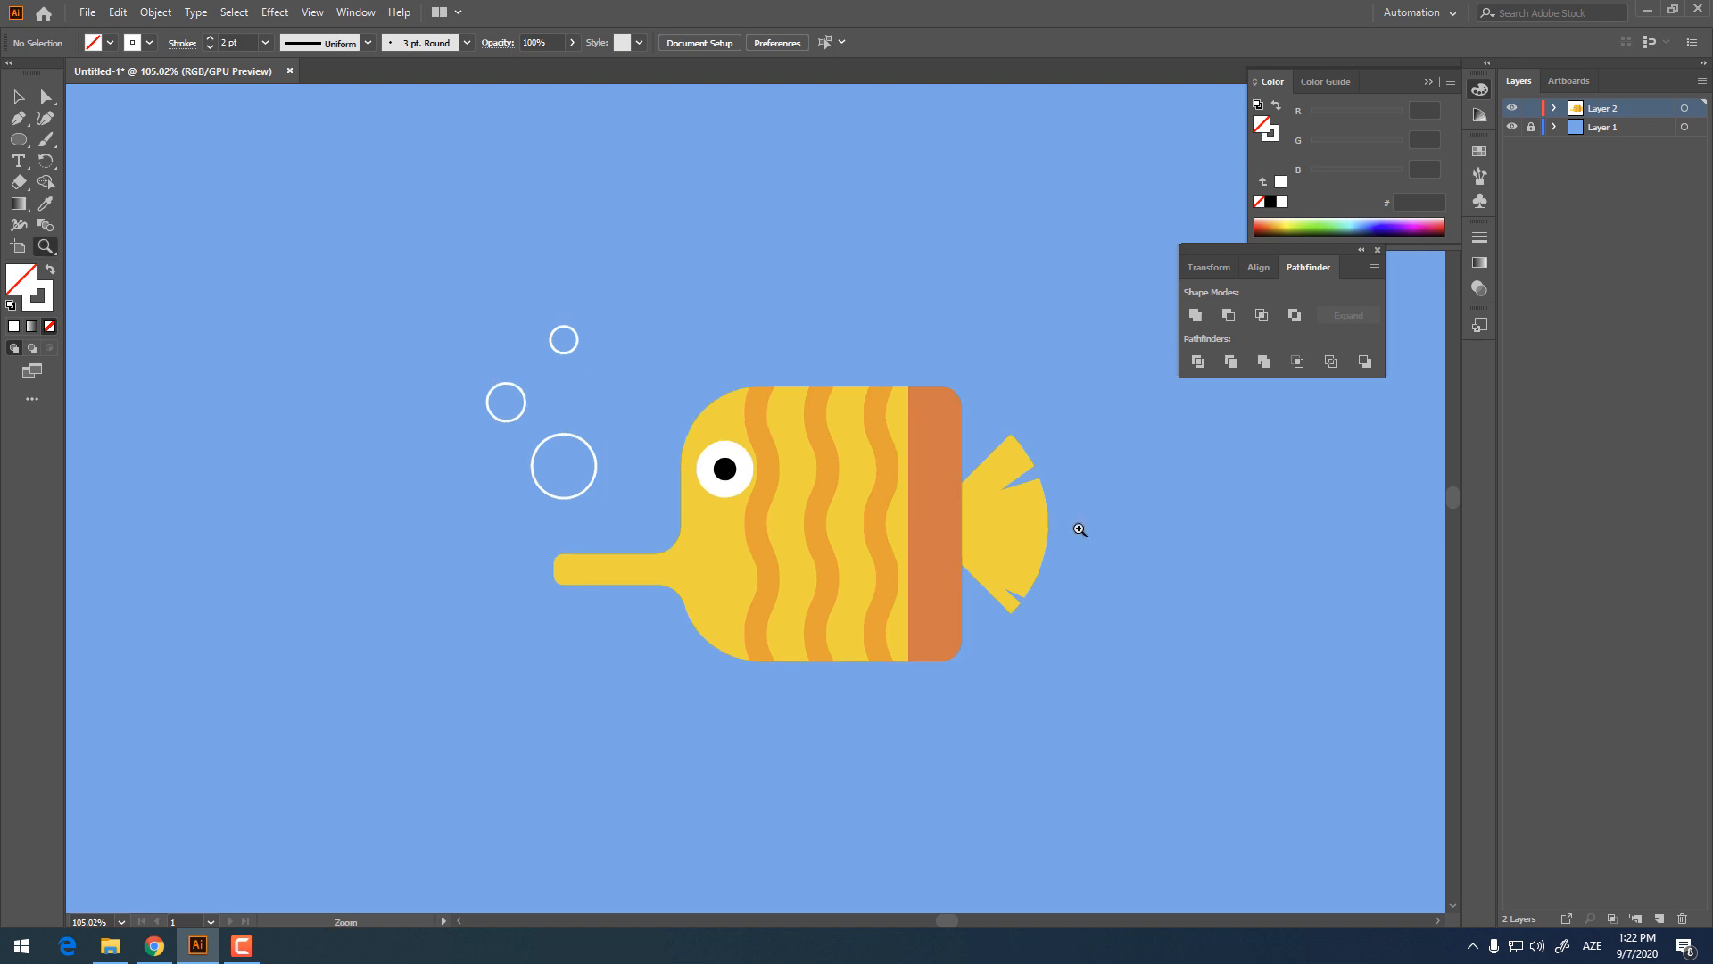
left_click_drag(1076, 554, 1018, 558)
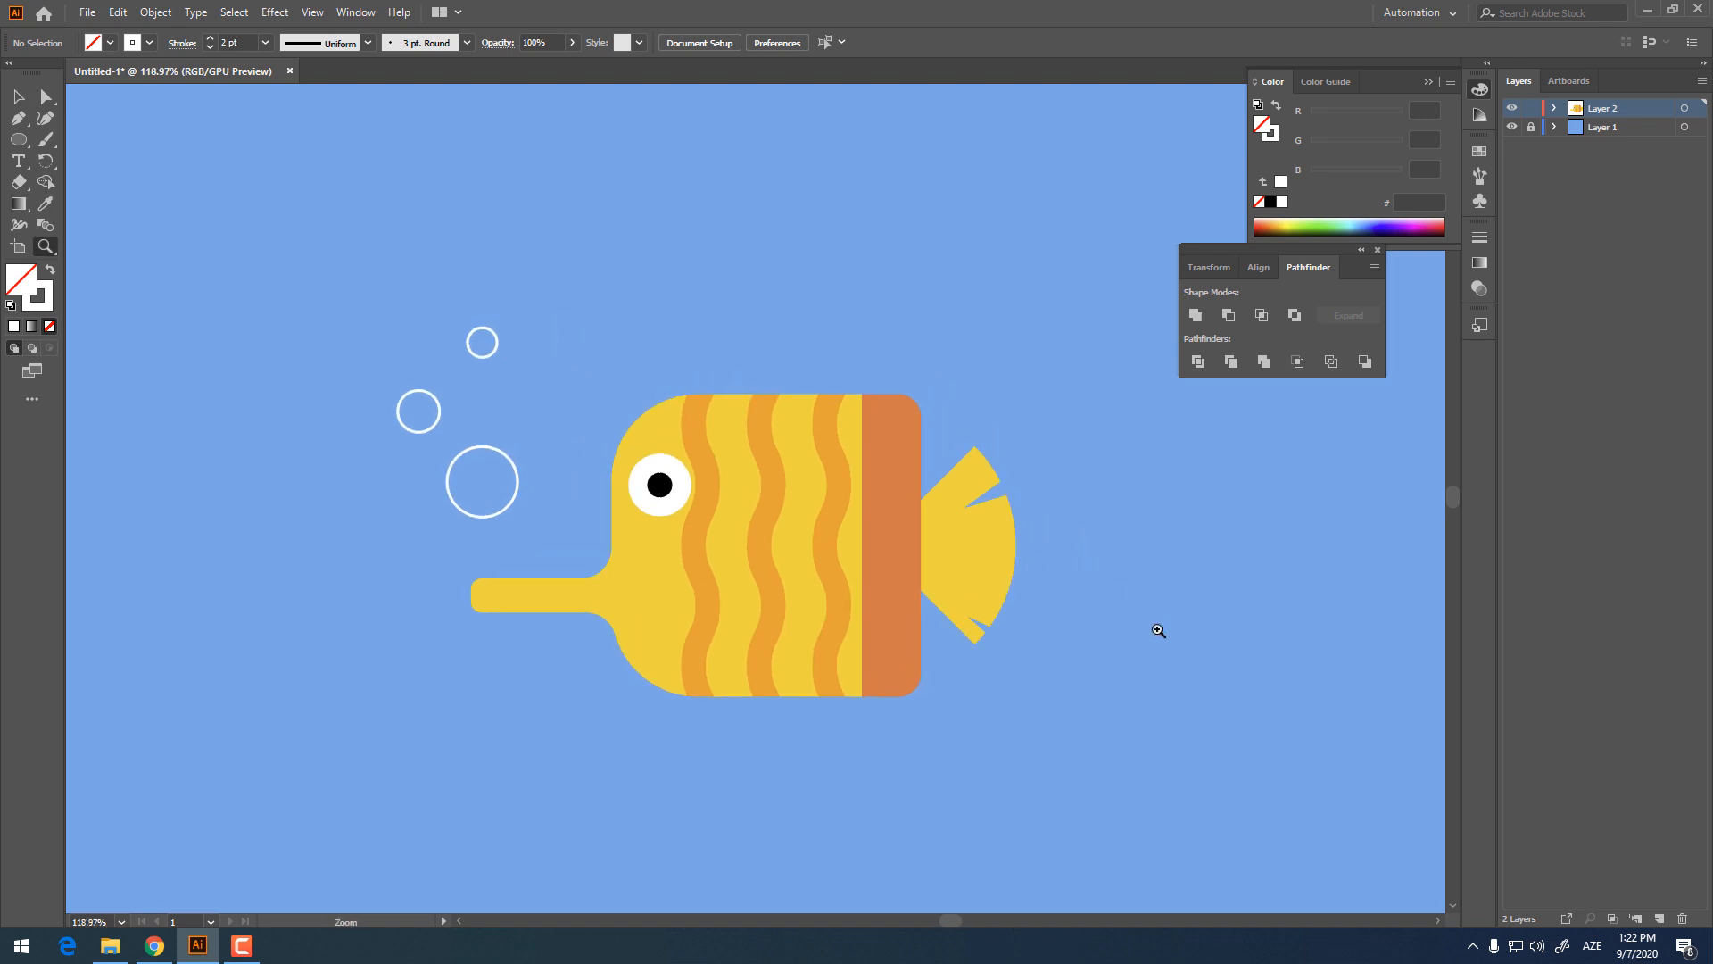